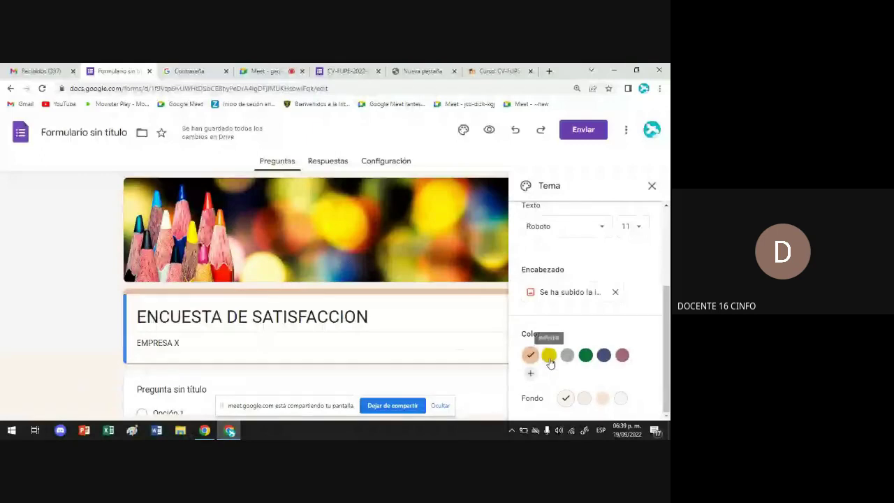
# Try green, blue-grey and mauve theme colours and a darker background, then settle on yellow
pyautogui.click(550, 362)
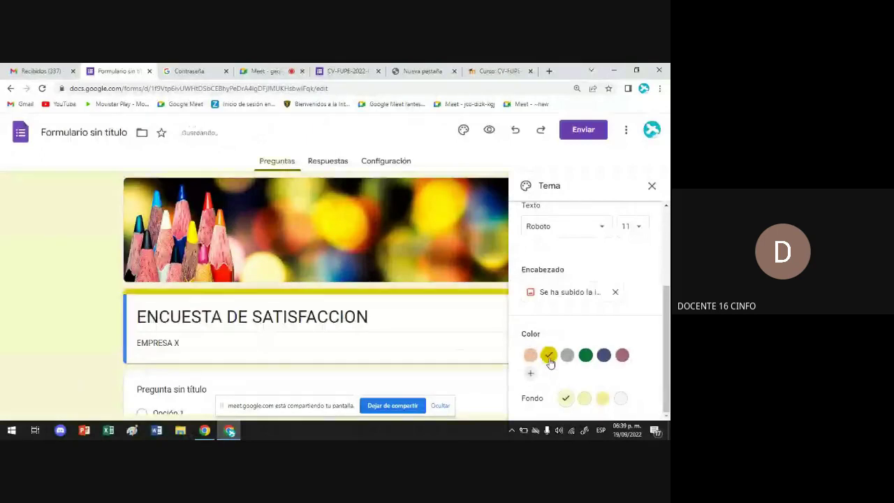
pyautogui.click(586, 357)
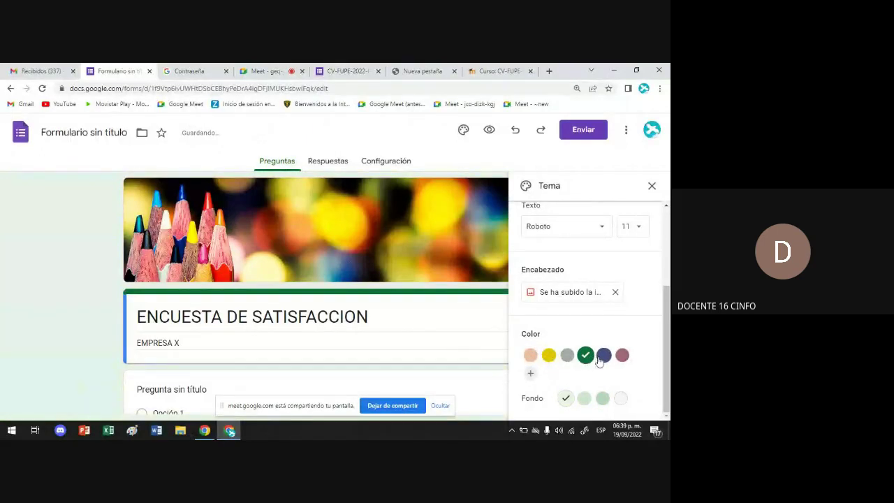
pyautogui.click(603, 357)
pyautogui.click(623, 357)
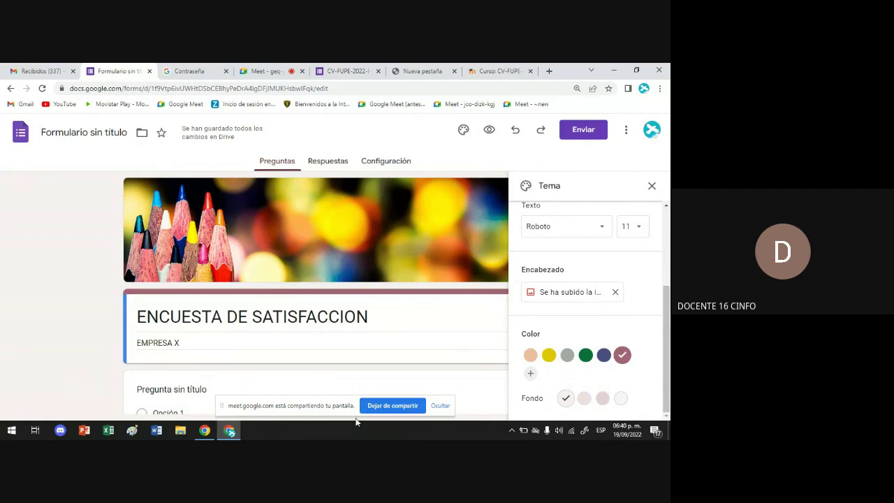
pyautogui.scroll(-1, 366, 385)
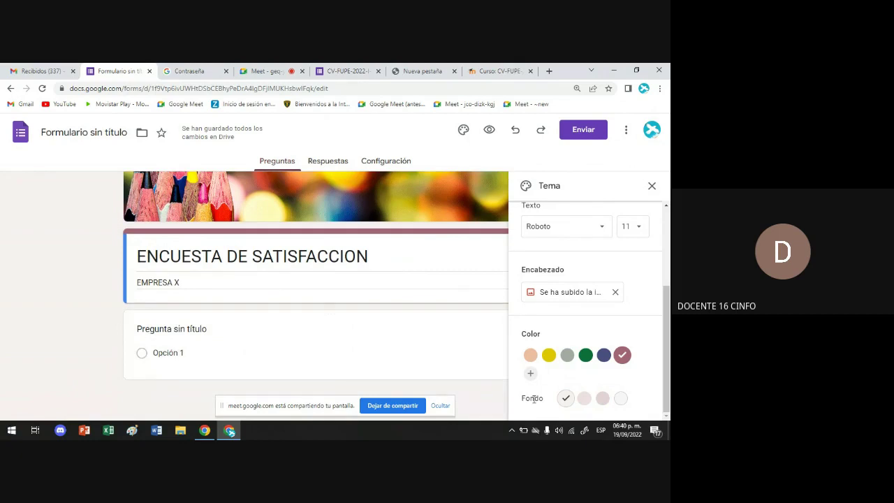
pyautogui.scroll(1, 525, 397)
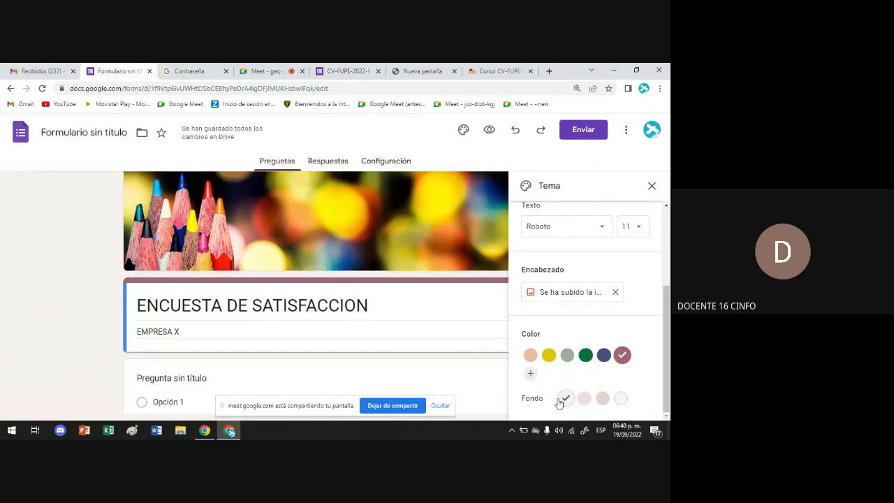
pyautogui.click(585, 399)
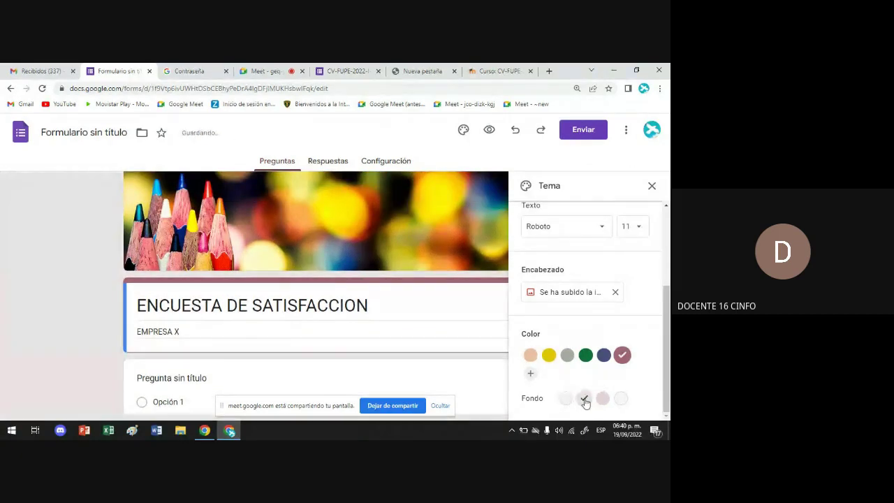
pyautogui.click(585, 356)
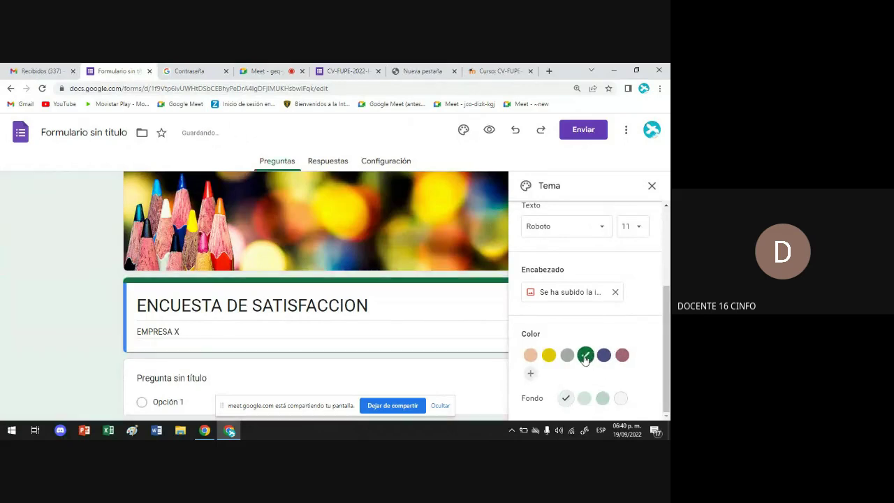
pyautogui.click(549, 356)
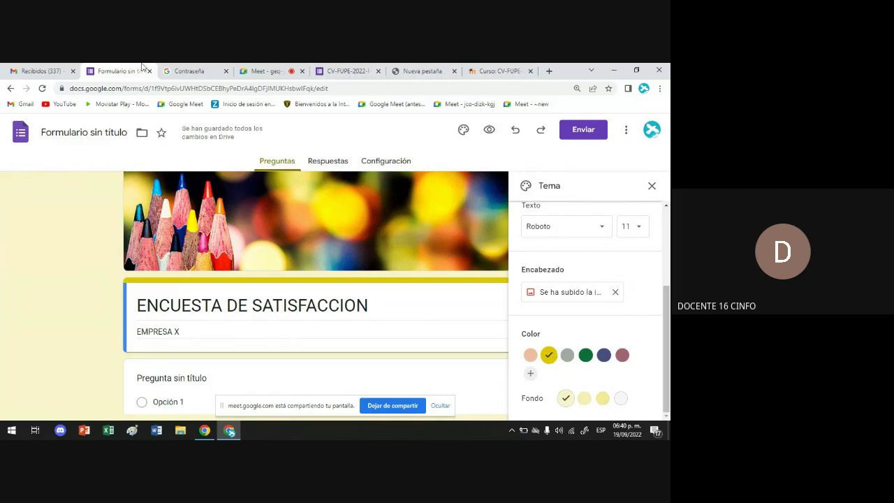
# Go back to the Google Meet call tab and unmute the microphone
pyautogui.click(256, 72)
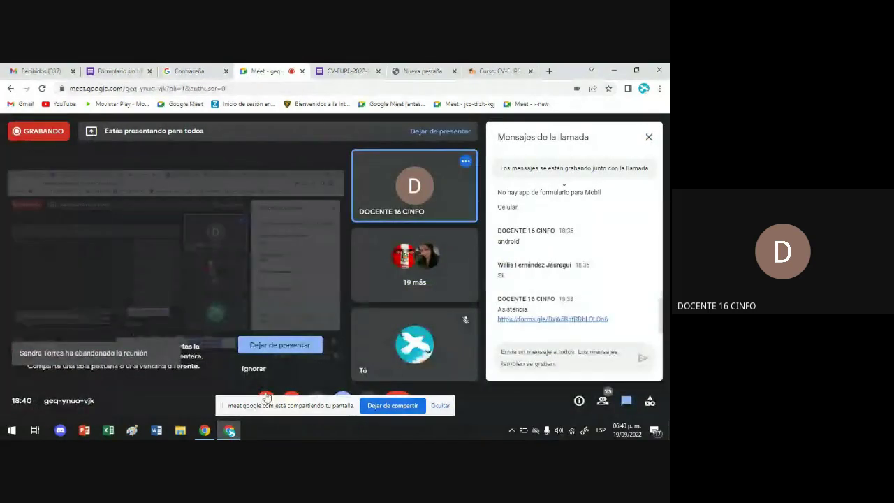
pyautogui.click(266, 394)
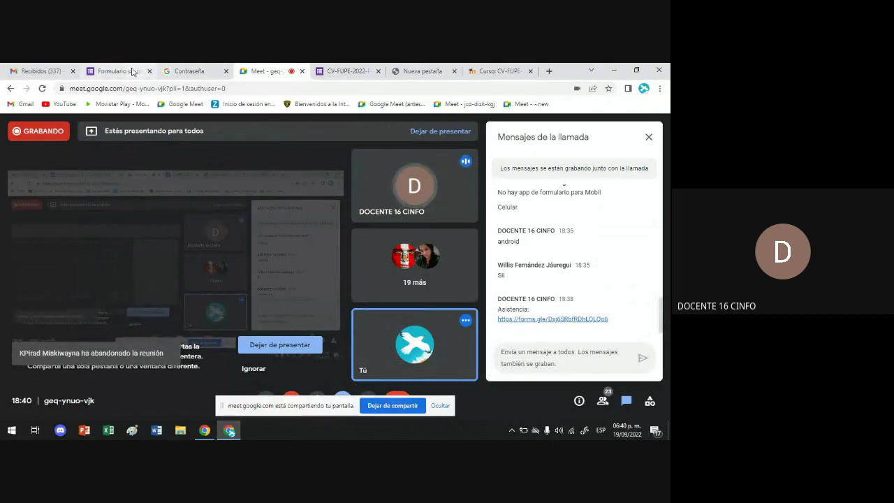
pyautogui.moveTo(134, 71)
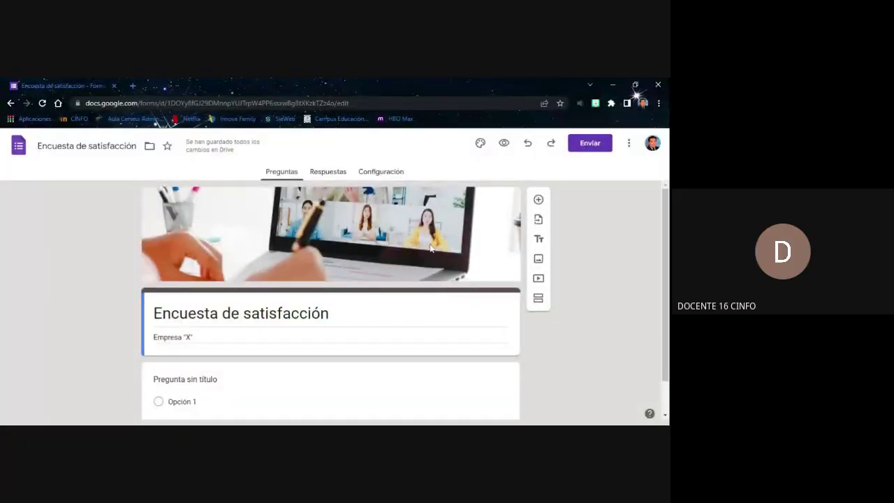
pyautogui.scroll(-1, 428, 260)
pyautogui.scroll(1, 314, 323)
pyautogui.scroll(-1, 447, 239)
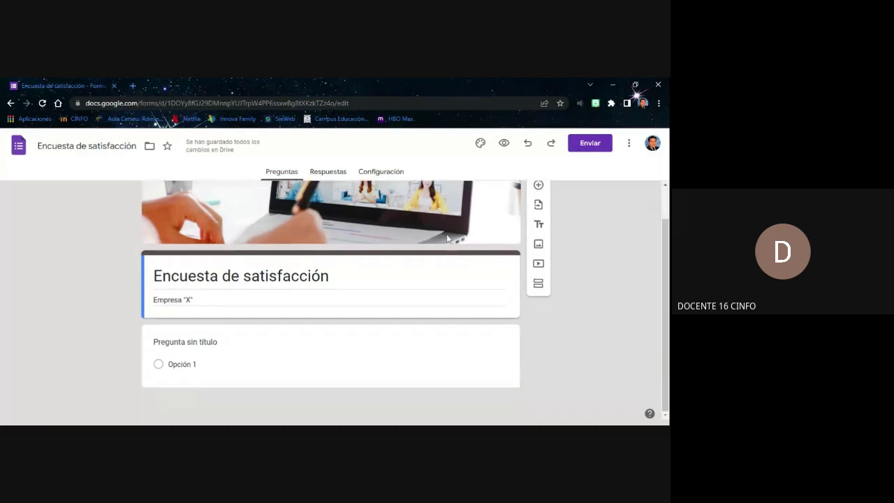
pyautogui.scroll(1, 457, 234)
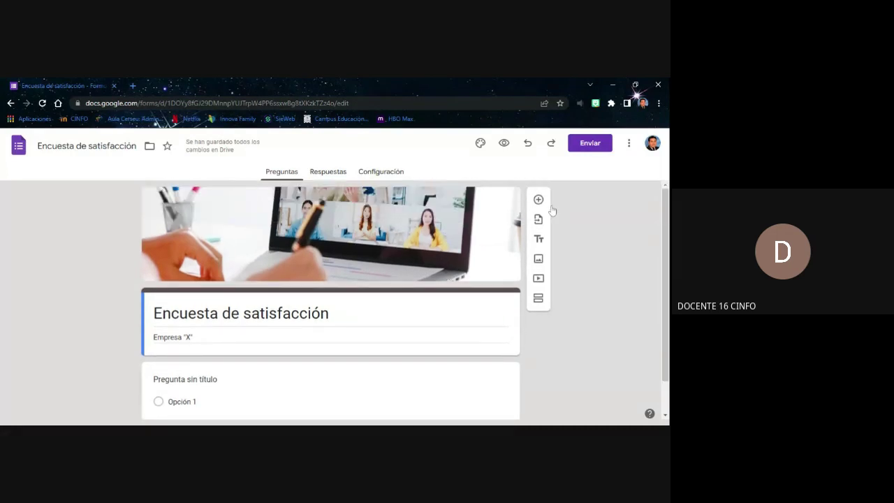
pyautogui.scroll(-1, 541, 202)
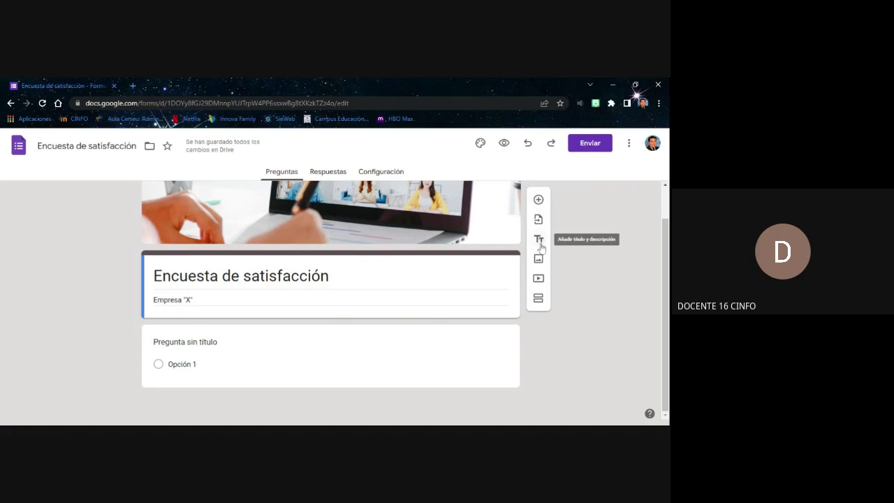
# Add a title and description block titled 'DATOS PERSONALES:' above the first question
pyautogui.click(538, 239)
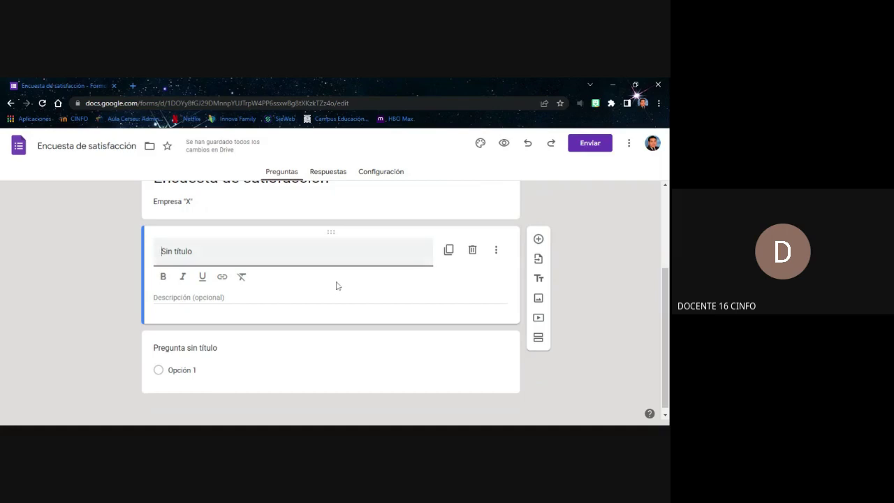
pyautogui.scroll(1, 335, 284)
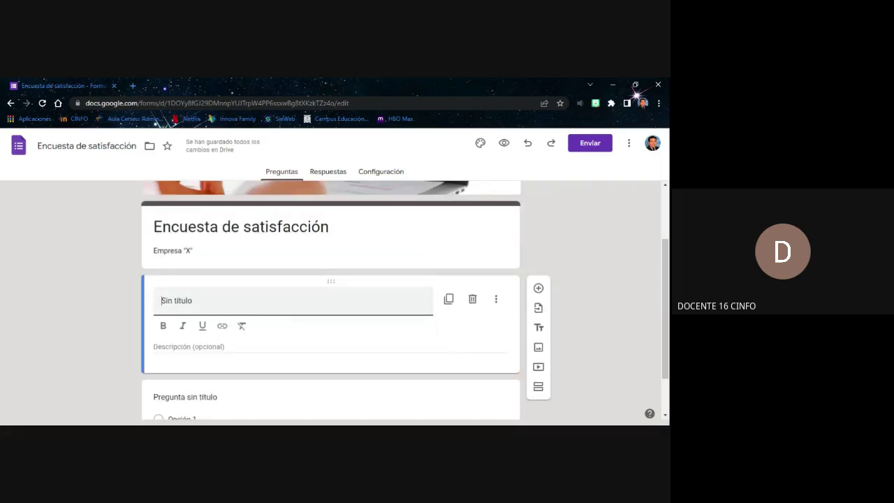
pyautogui.scroll(-1, 222, 273)
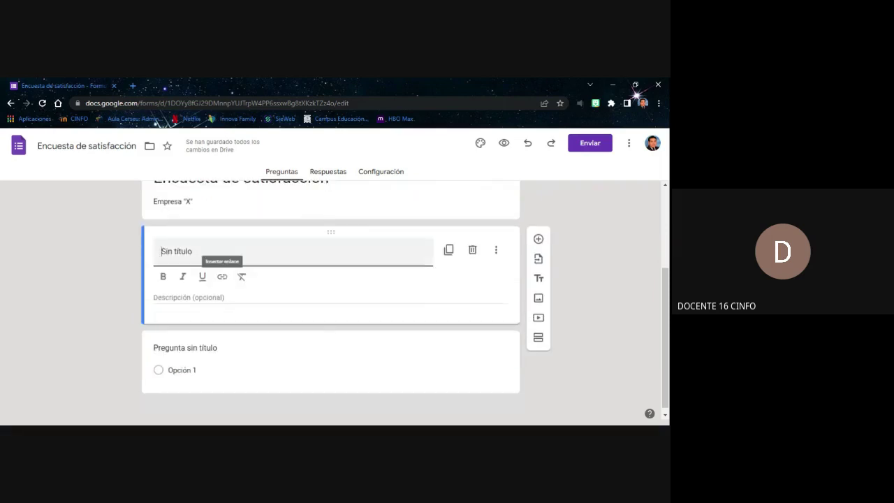
pyautogui.write('DATOS')
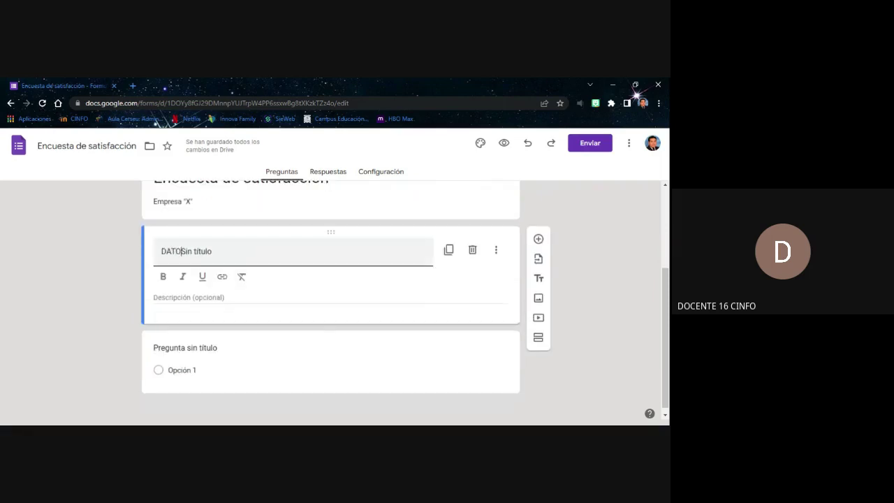
pyautogui.hotkey('shift', 'End')
pyautogui.press('BackSpace')
pyautogui.write('PE')
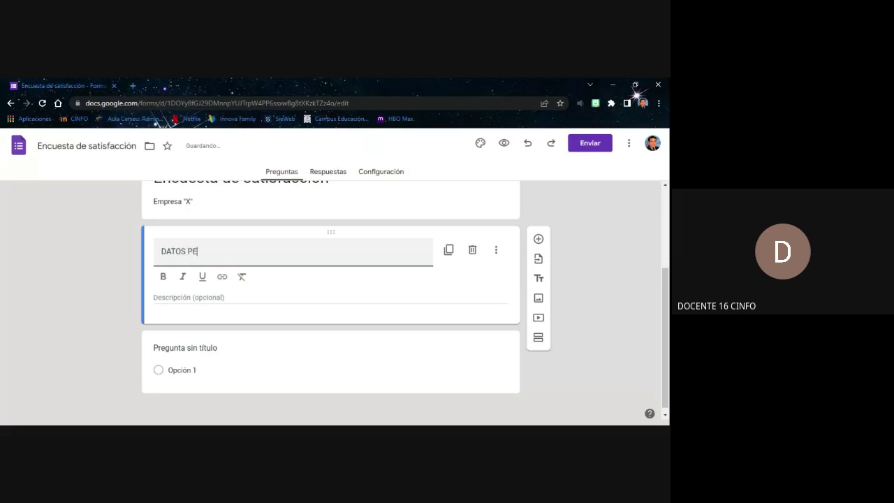
pyautogui.write('RSONALES:')
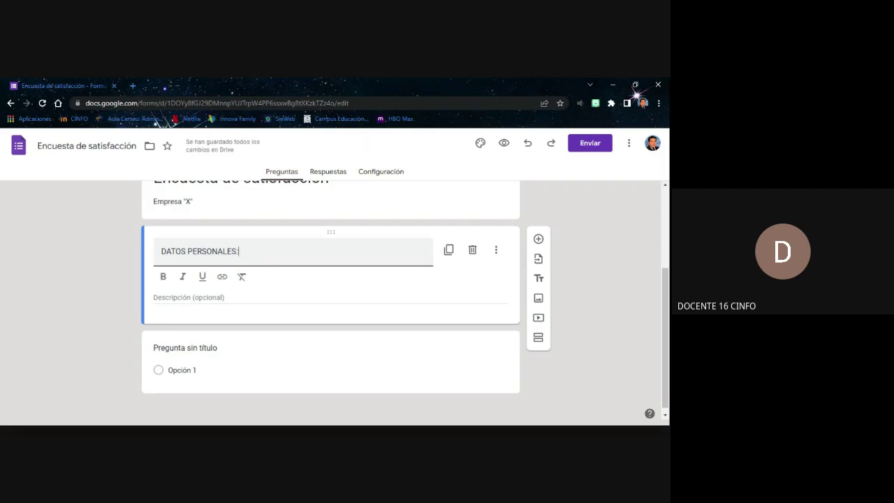
# Make the 'DATOS PERSONALES:' heading bold and close the block
pyautogui.hotkey('shift', 'Left')
pyautogui.hotkey('shift', 'Left')
pyautogui.hotkey('shift', 'Left')
pyautogui.hotkey('shift', 'Left')
pyautogui.hotkey('shift', 'Left')
pyautogui.hotkey('shift', 'Left')
pyautogui.hotkey('shift', 'Left')
pyautogui.hotkey('shift', 'Left')
pyautogui.hotkey('shift', 'Left')
pyautogui.hotkey('shift', 'Left')
pyautogui.hotkey('shift', 'Left')
pyautogui.hotkey('shift', 'Left')
pyautogui.hotkey('shift', 'Left')
pyautogui.hotkey('shift', 'Left')
pyautogui.hotkey('shift', 'Left')
pyautogui.hotkey('shift', 'Left')
pyautogui.hotkey('shift', 'Left')
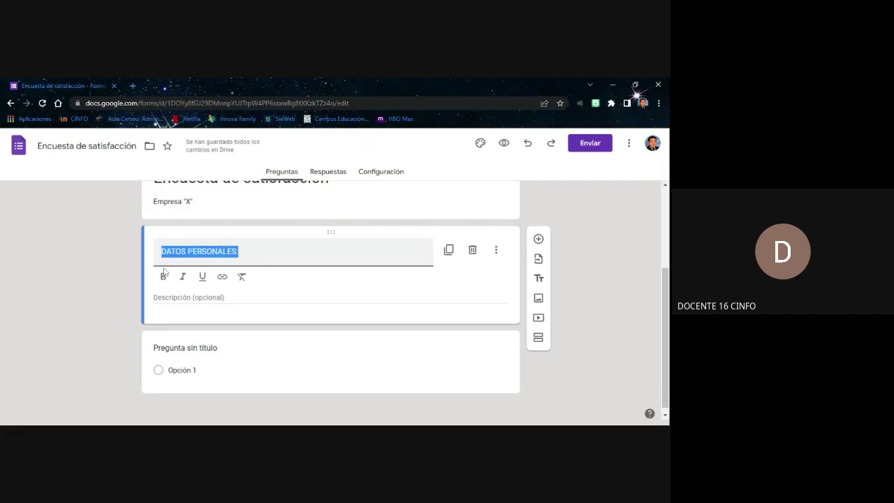
pyautogui.click(162, 276)
pyautogui.click(240, 252)
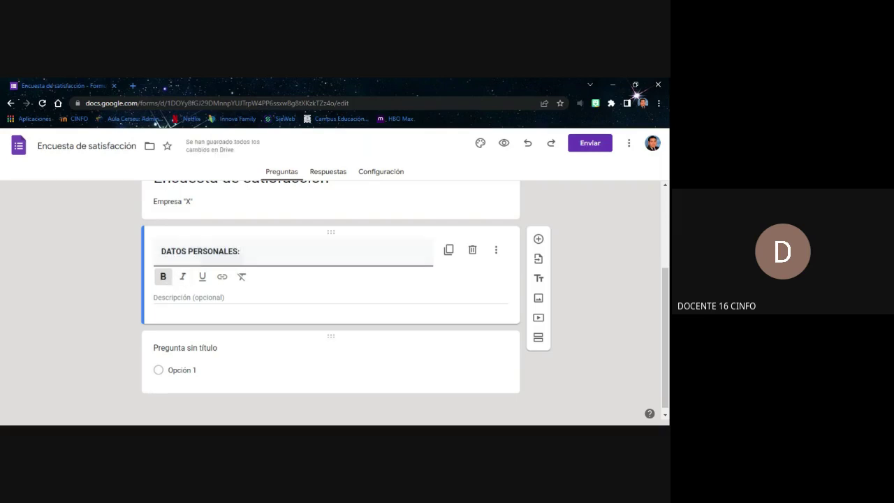
pyautogui.click(182, 297)
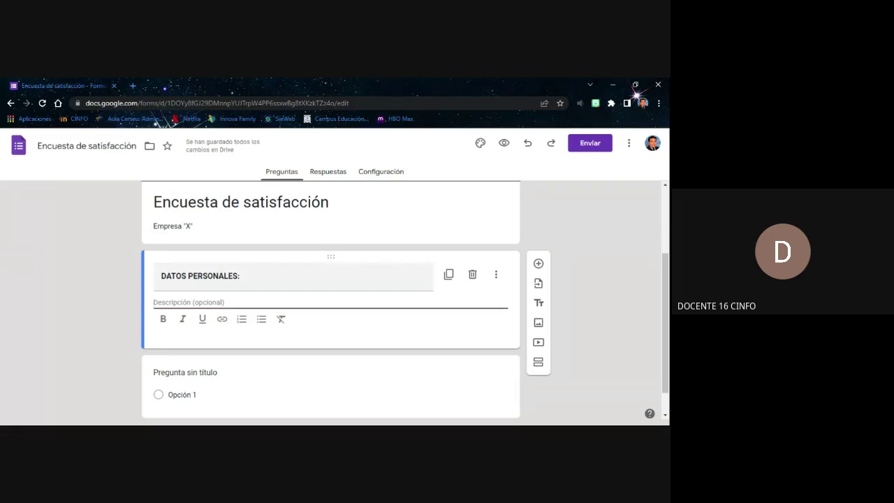
pyautogui.click(593, 246)
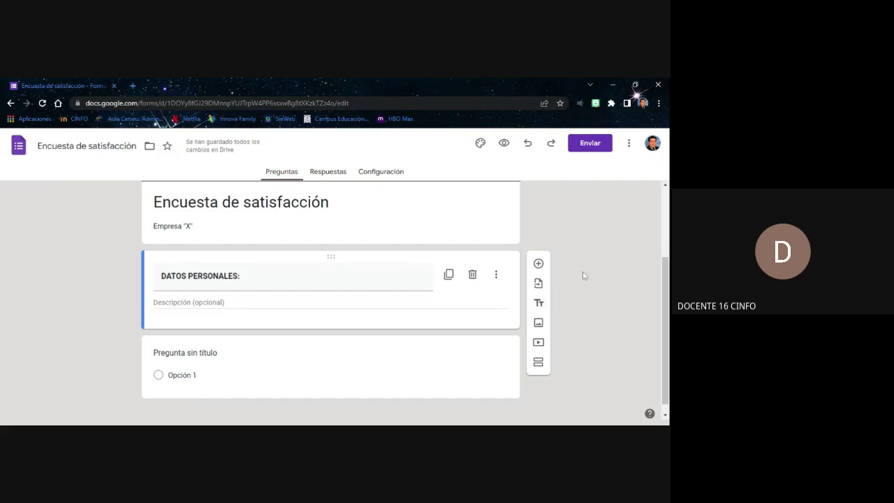
pyautogui.scroll(2, 350, 240)
pyautogui.scroll(-2, 350, 240)
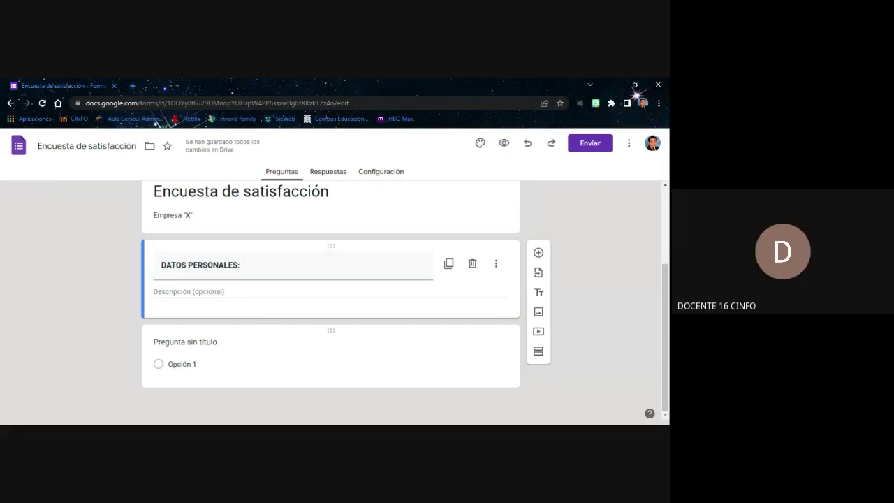
# Keep the untitled question as multiple choice and title it 'APELLIDOS Y NOMBRES:'
pyautogui.click(212, 349)
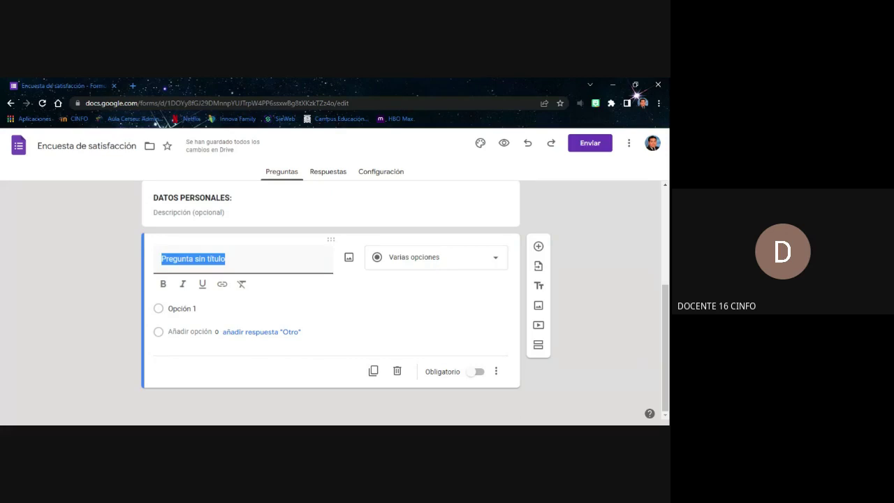
pyautogui.click(495, 263)
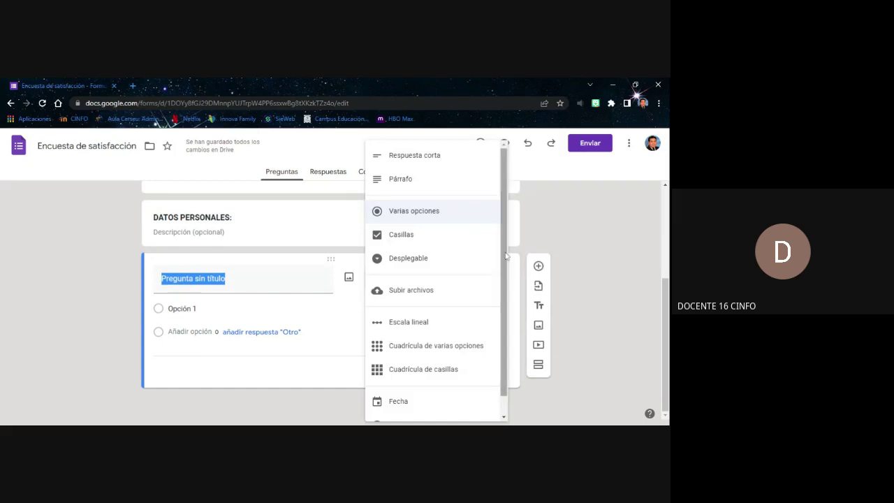
pyautogui.scroll(-1, 506, 279)
pyautogui.scroll(2, 505, 279)
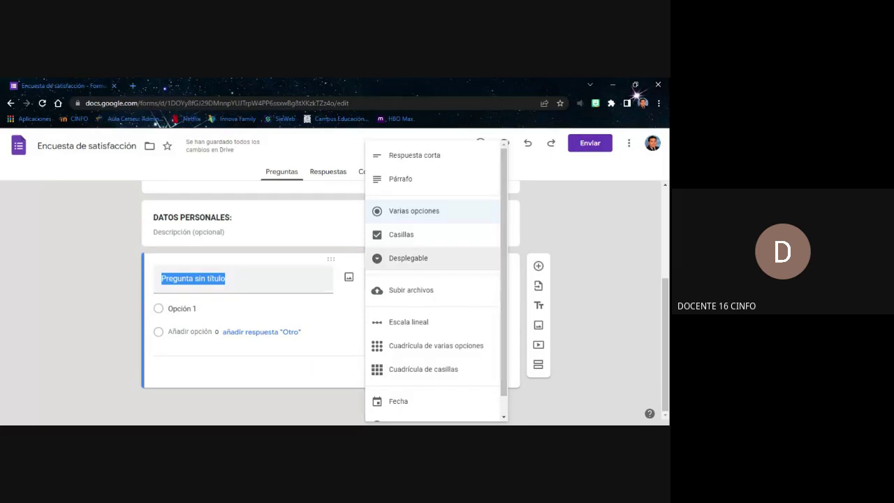
pyautogui.press('Escape')
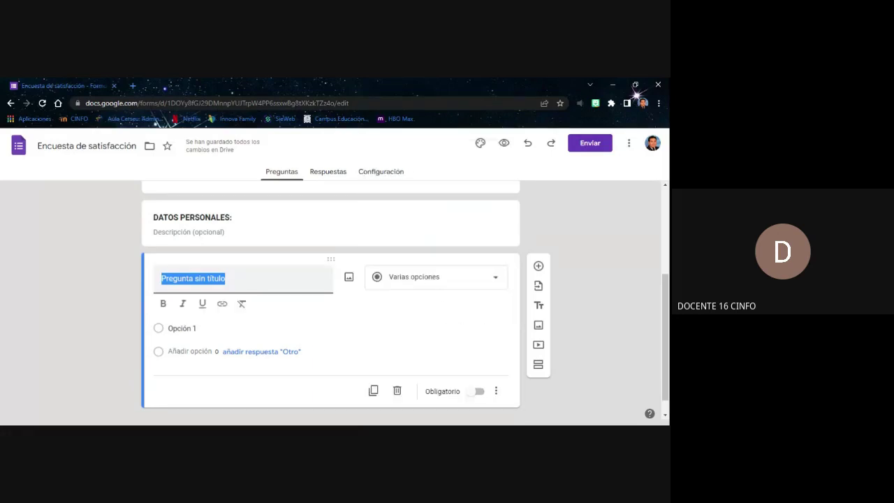
pyautogui.write('APELLIDOS')
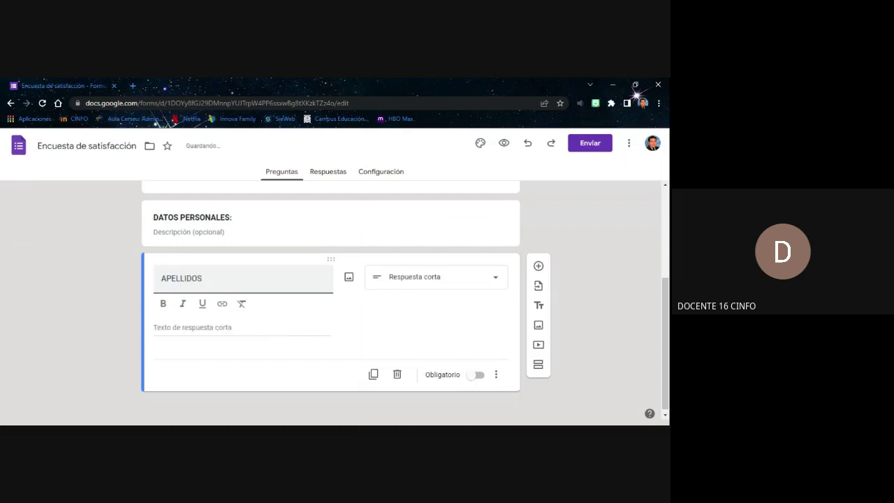
pyautogui.write(' Y NOMBRES:')
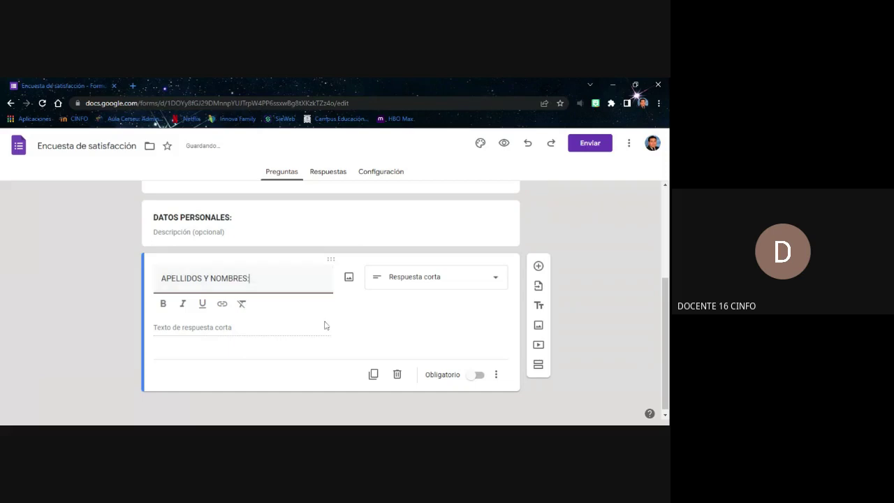
# Trim the question title to read just 'APELLIDOS:'
pyautogui.click(398, 307)
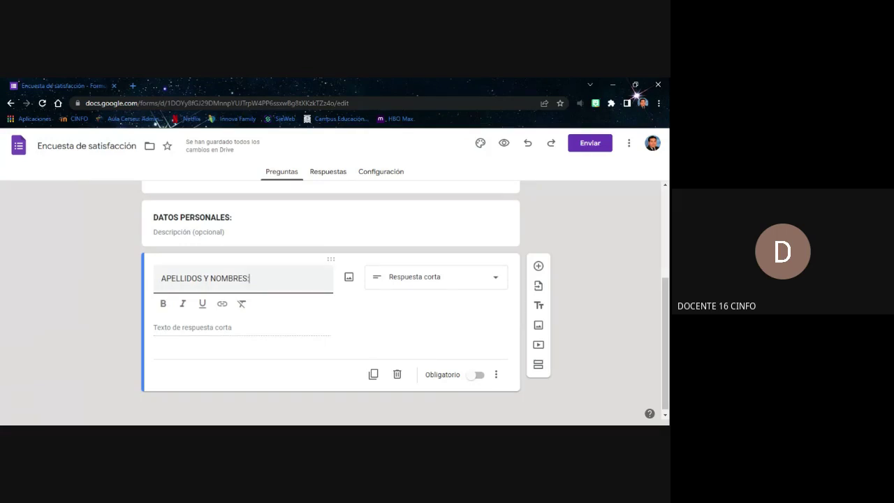
pyautogui.moveTo(201, 278); pyautogui.dragTo(249, 278)
pyautogui.press('BackSpace')
pyautogui.write(':')
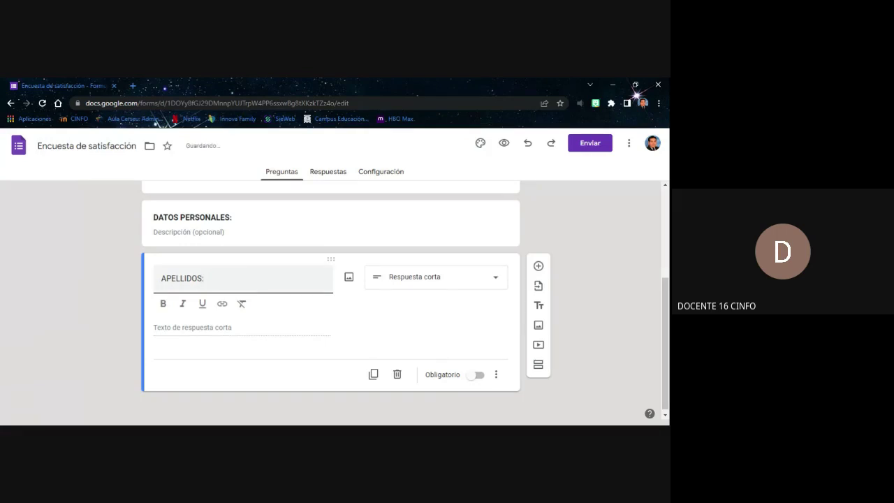
# Add a new question titled 'NOMBRES:' below APELLIDOS:
pyautogui.click(539, 269)
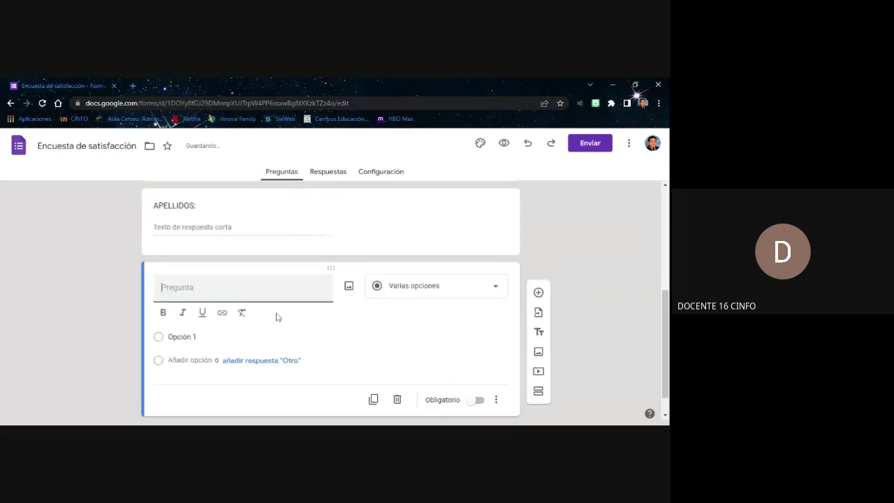
pyautogui.write('NOMBRES')
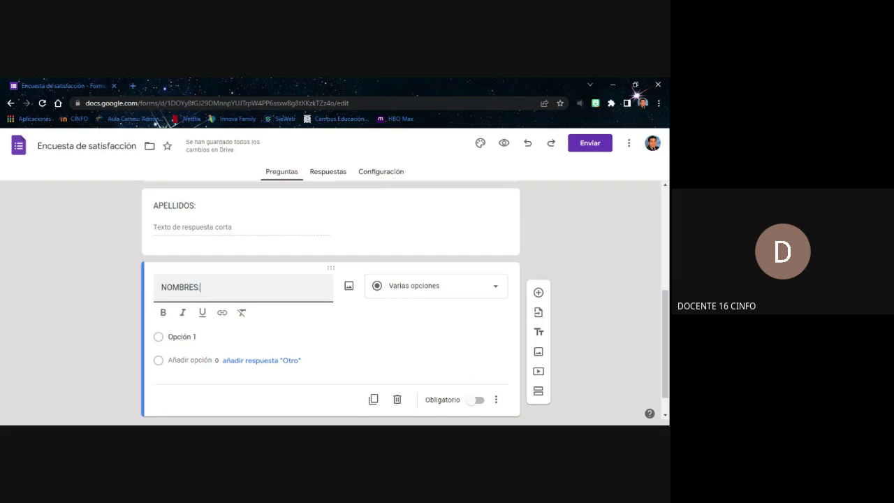
pyautogui.write(':')
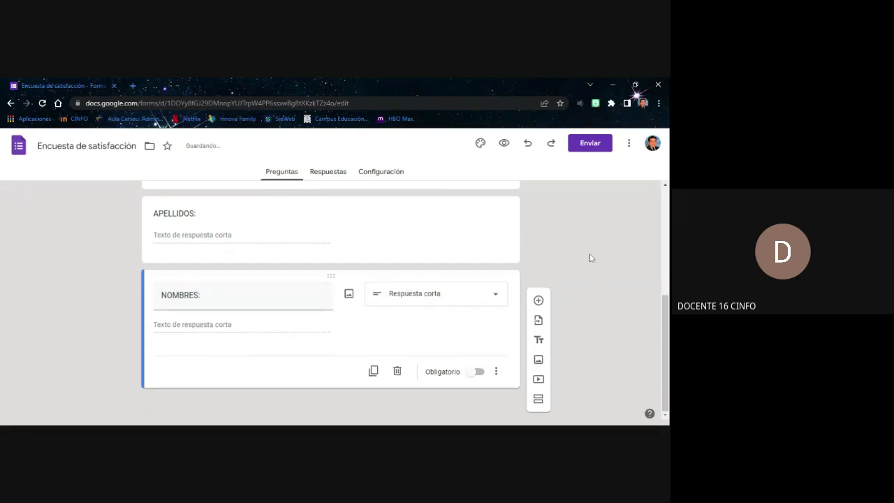
pyautogui.click(220, 242)
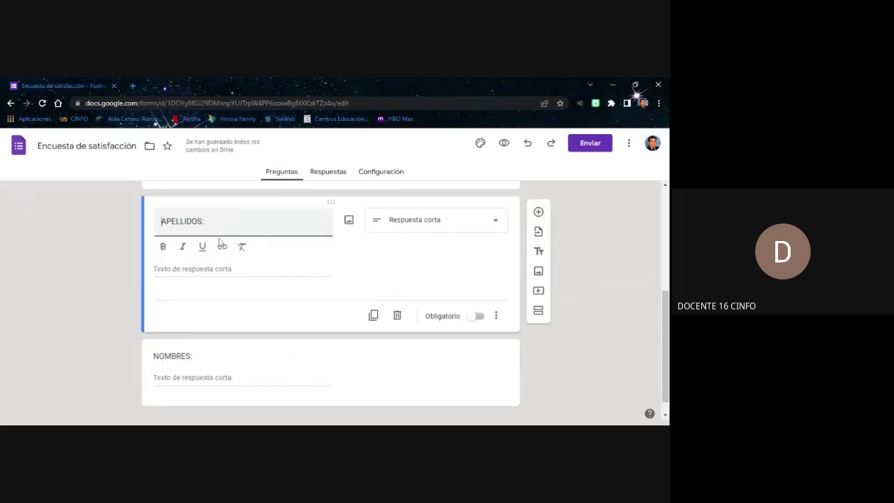
pyautogui.scroll(-1, 209, 349)
pyautogui.click(588, 267)
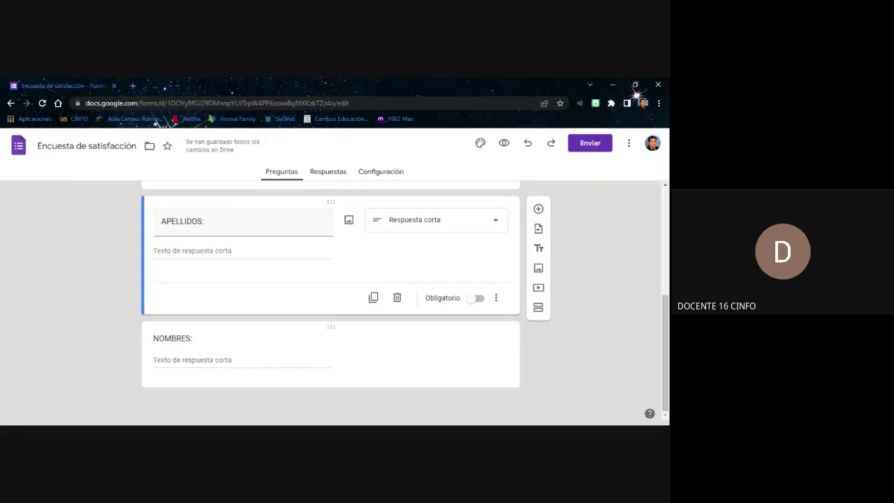
# Mark both the APELLIDOS: and NOMBRES: questions as required
pyautogui.click(474, 299)
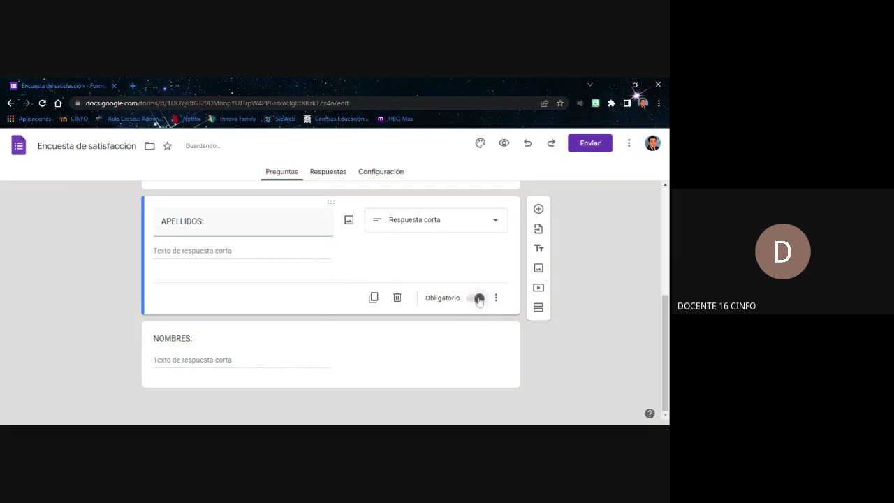
pyautogui.click(384, 365)
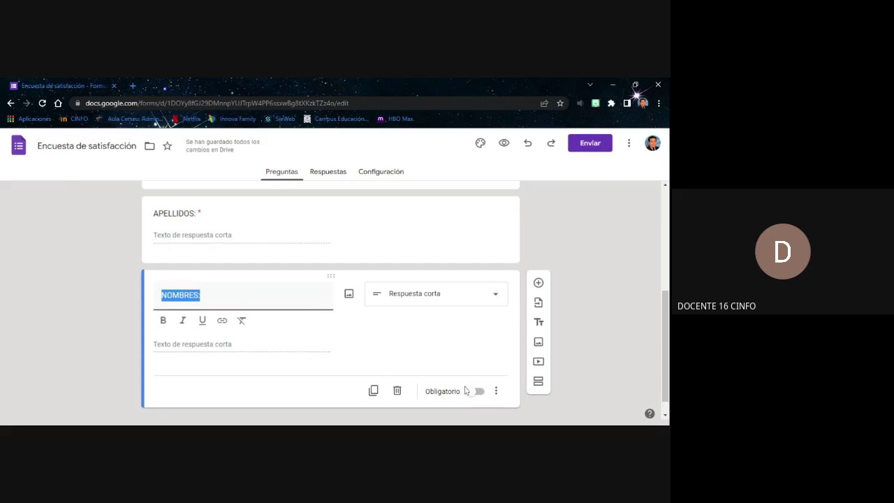
pyautogui.click(478, 392)
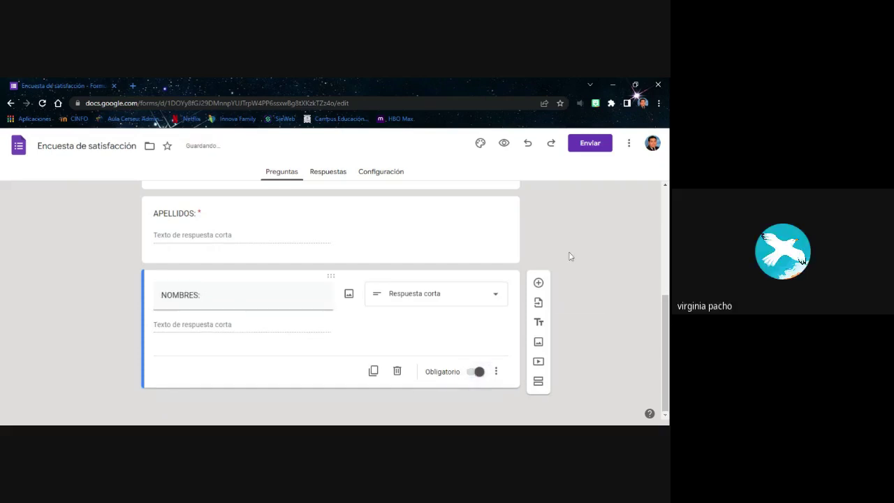
pyautogui.scroll(1, 226, 265)
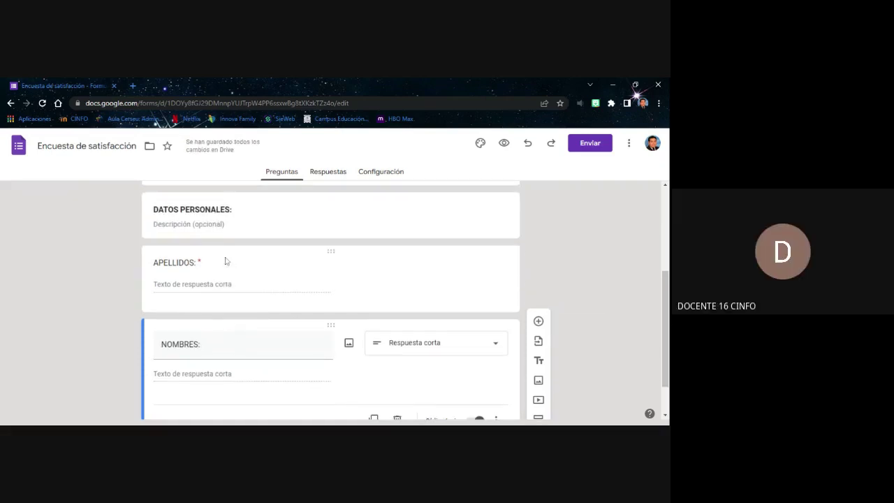
# Add a required question titled 'DNI:' below NOMBRES:
pyautogui.scroll(-1, 225, 285)
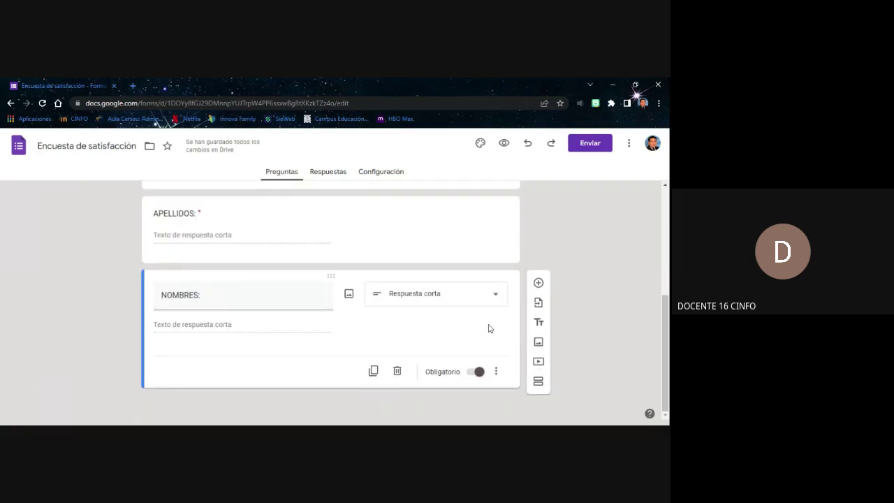
pyautogui.click(536, 289)
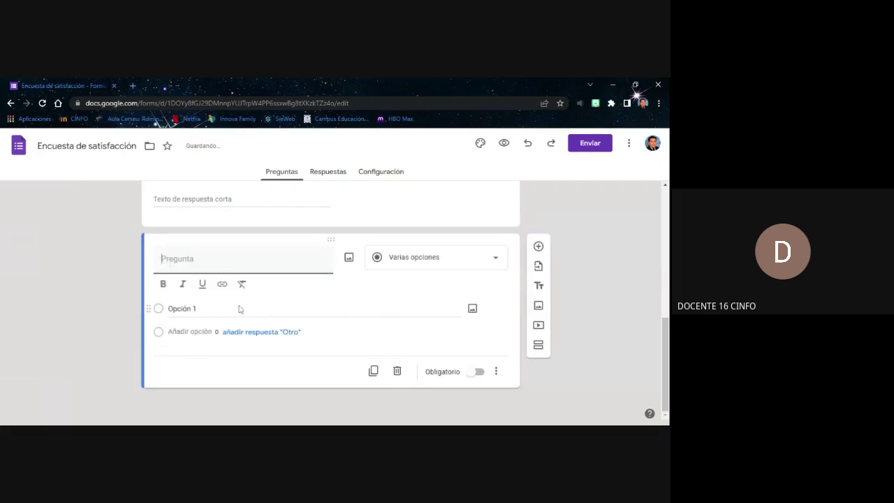
pyautogui.write('DNI:')
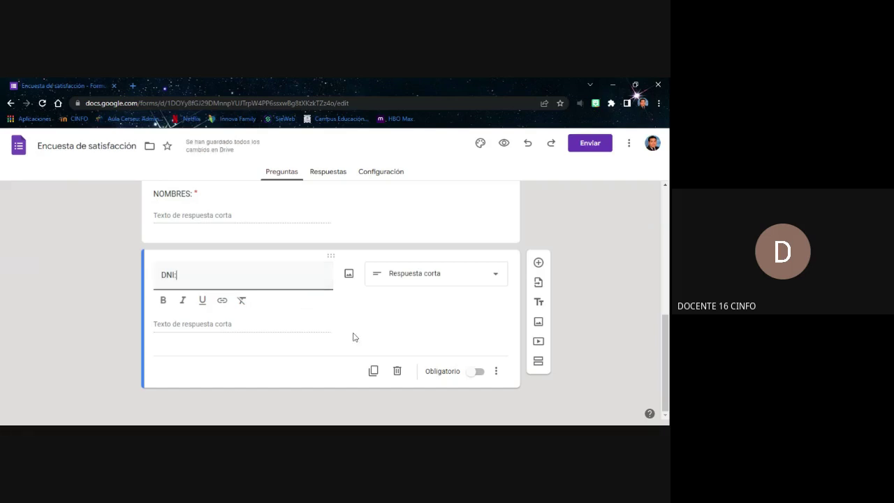
pyautogui.click(480, 376)
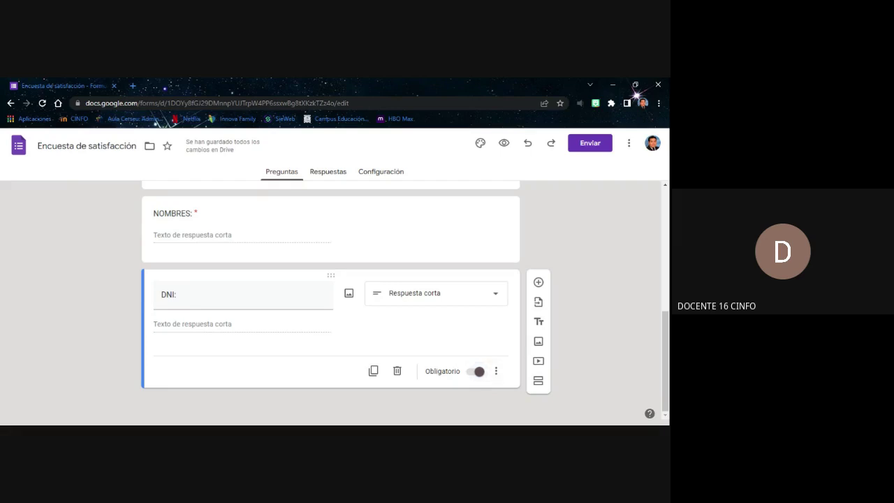
pyautogui.scroll(2, 472, 356)
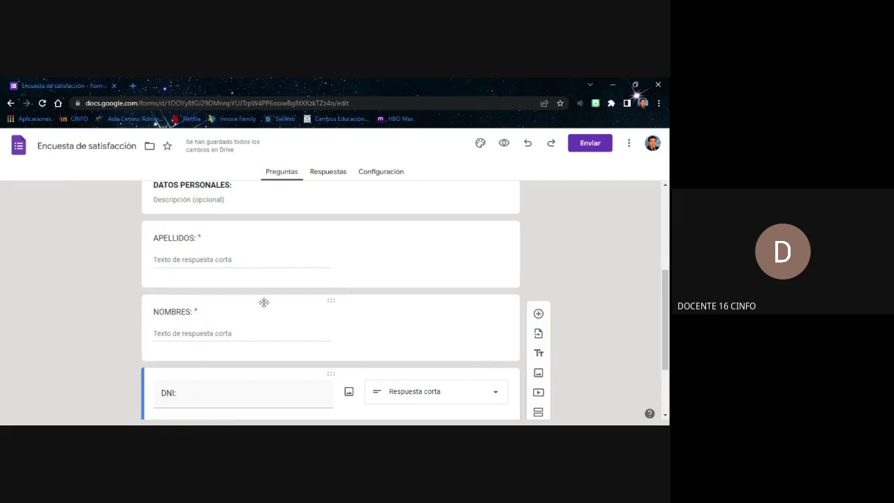
# Turn on response validation for the APELLIDOS: question
pyautogui.click(212, 263)
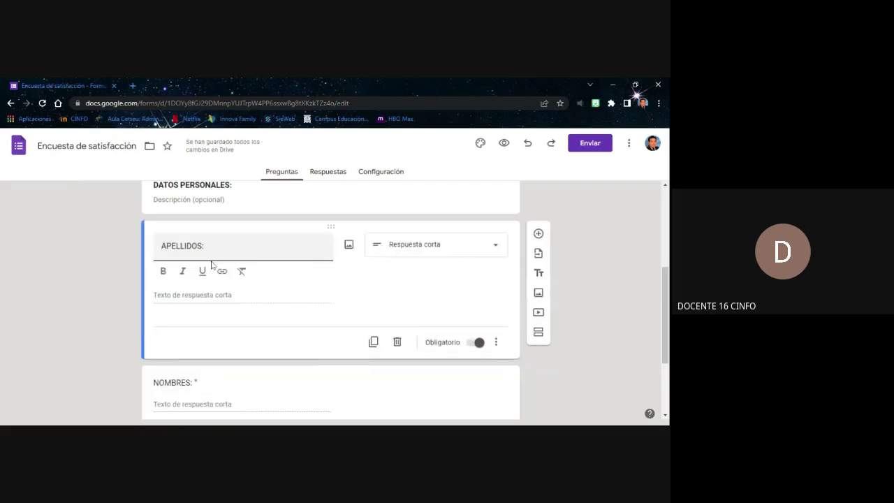
pyautogui.press('Home')
pyautogui.click(497, 346)
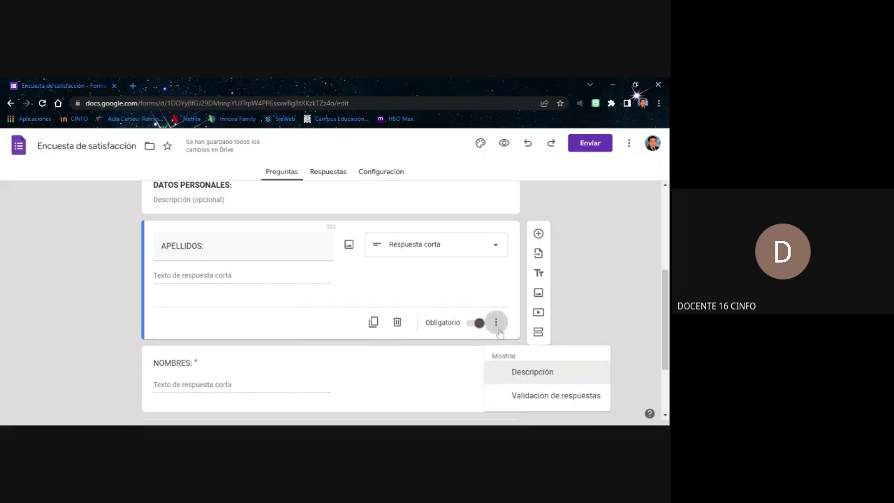
pyautogui.scroll(-1, 498, 333)
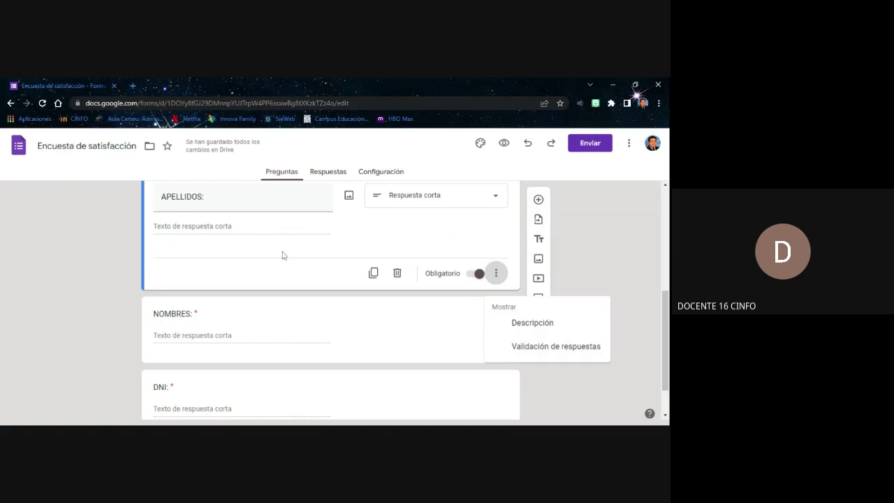
pyautogui.click(531, 348)
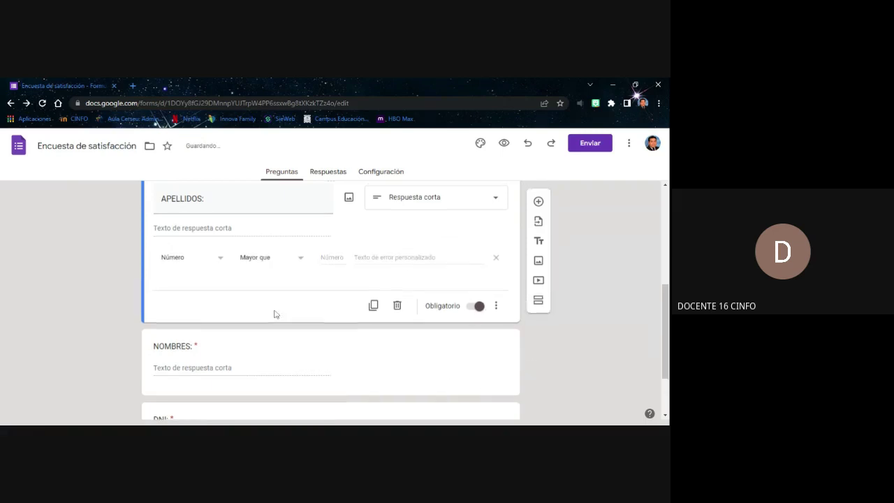
# Change the validation type from Número to Texto, with Contiene as the condition
pyautogui.scroll(1, 275, 313)
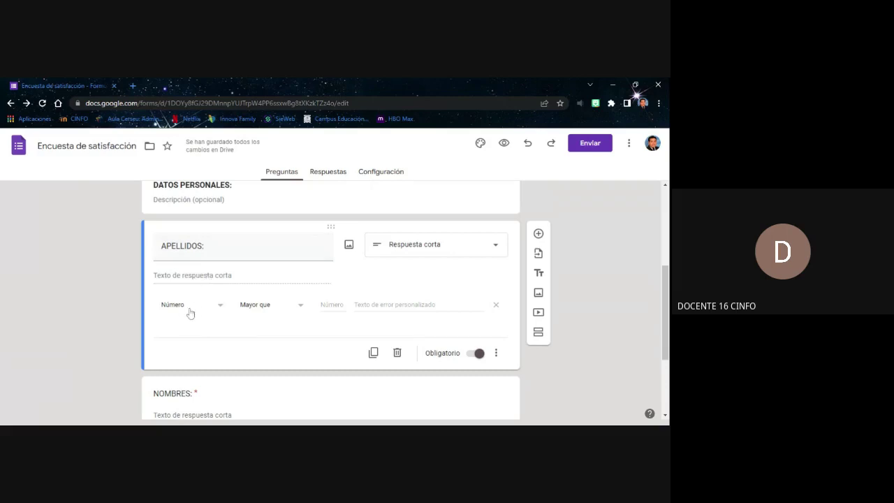
pyautogui.click(219, 310)
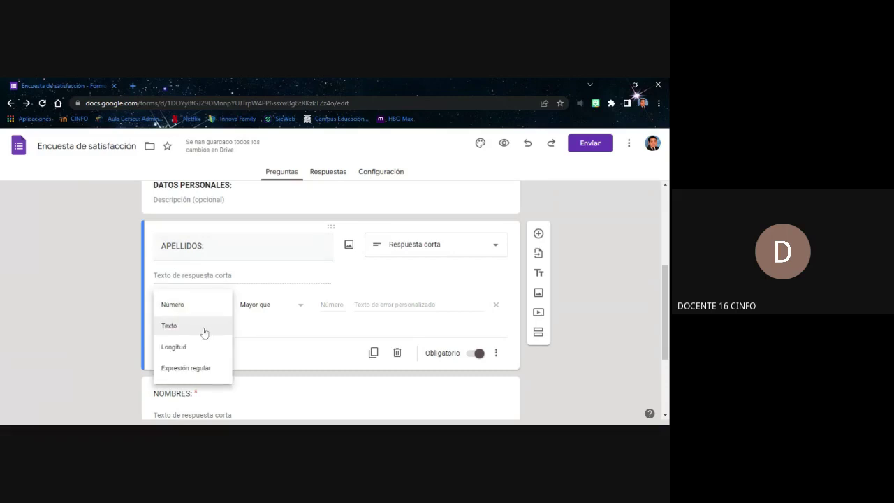
pyautogui.click(203, 325)
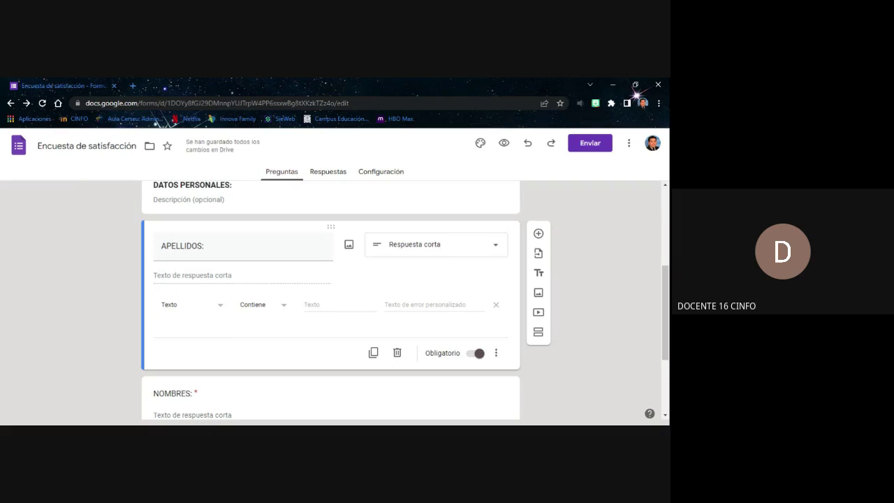
pyautogui.click(224, 312)
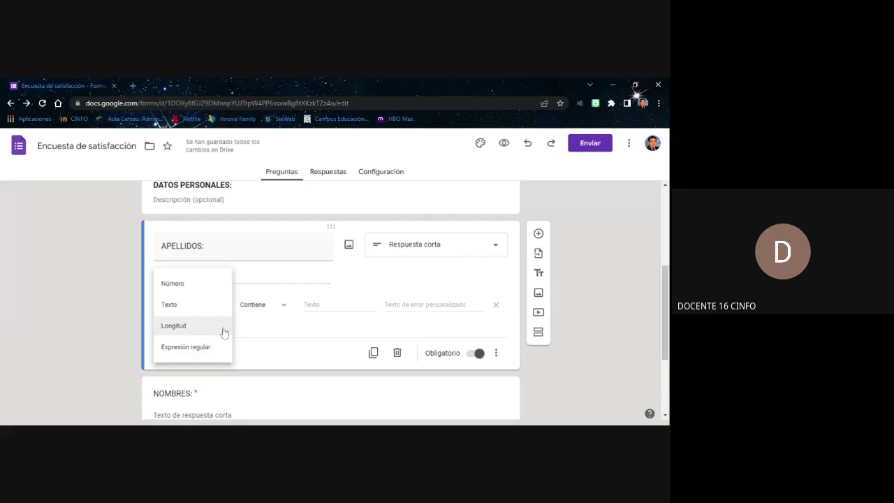
pyautogui.click(259, 342)
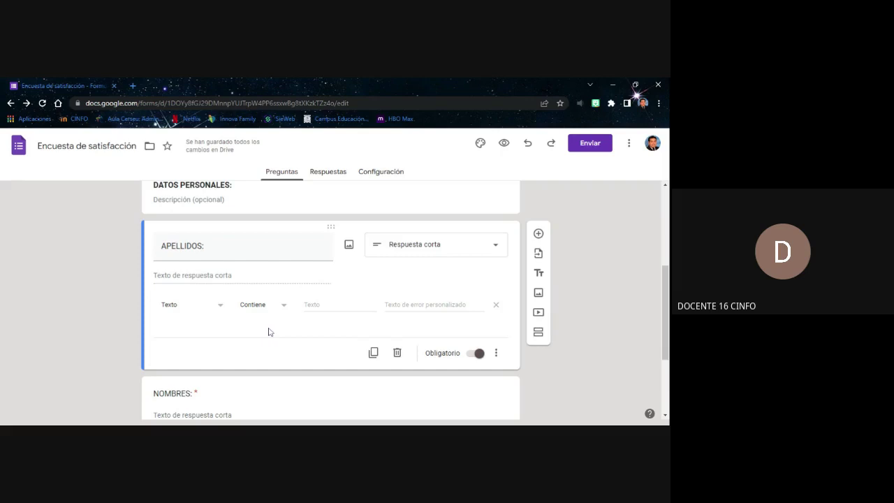
pyautogui.scroll(-2, 266, 289)
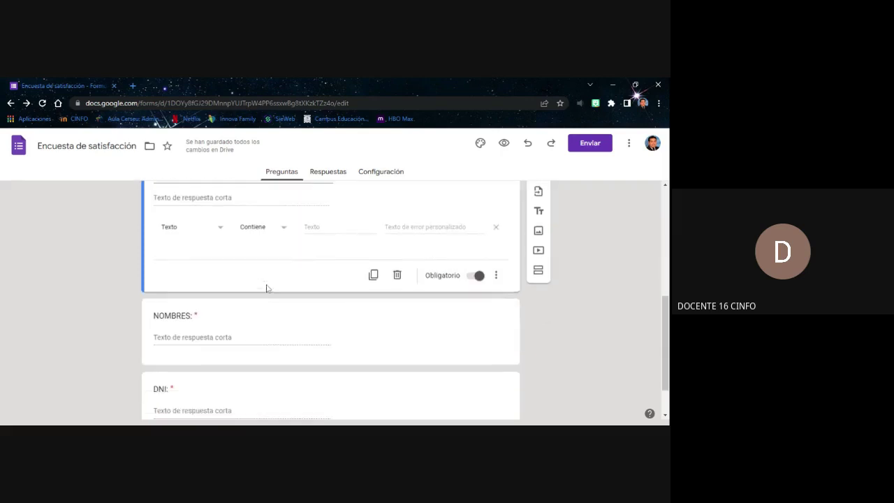
# Zoom out slightly and drag the DNI: card above APELLIDOS: and NOMBRES:
pyautogui.scroll(-2, 266, 288)
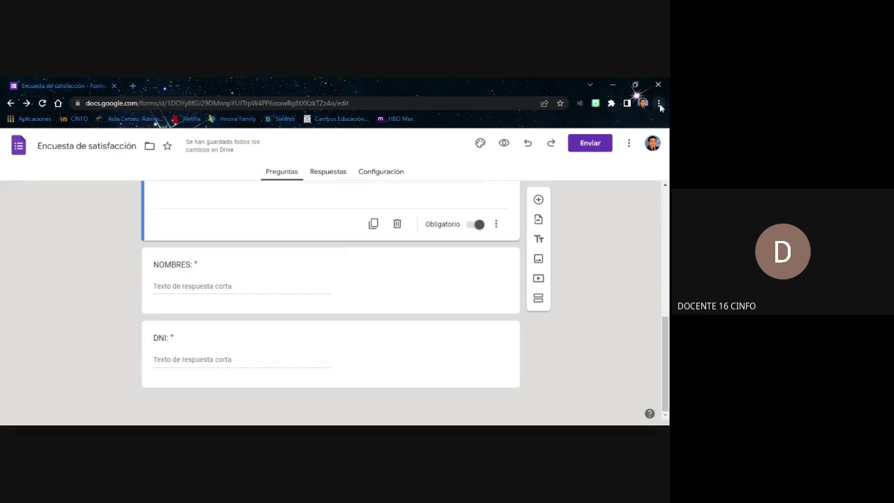
pyautogui.hotkey('ctrl', '-')
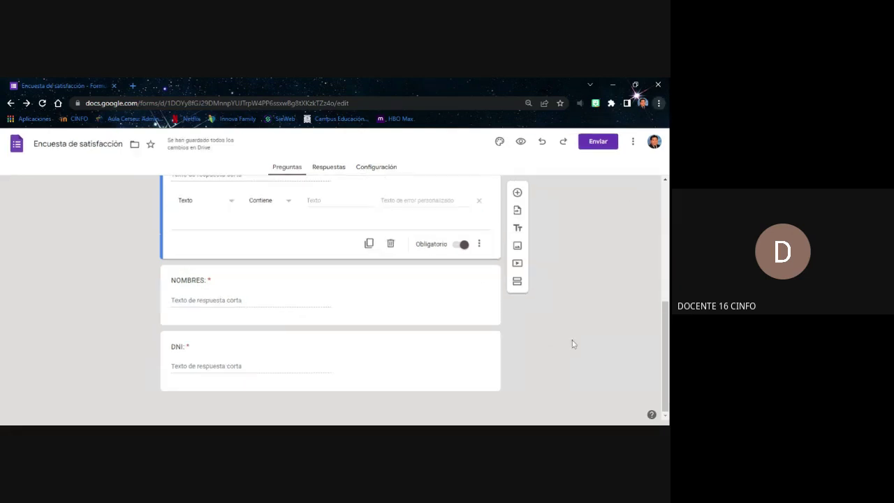
pyautogui.scroll(1, 582, 255)
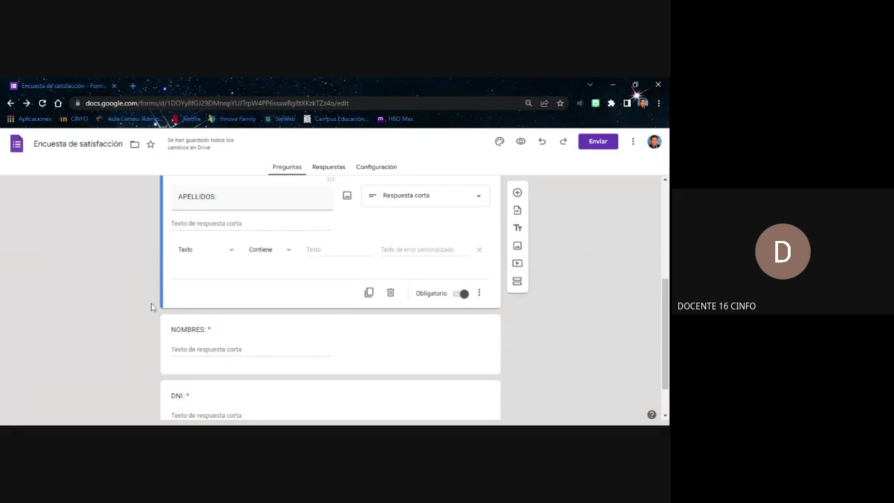
pyautogui.scroll(3, 460, 247)
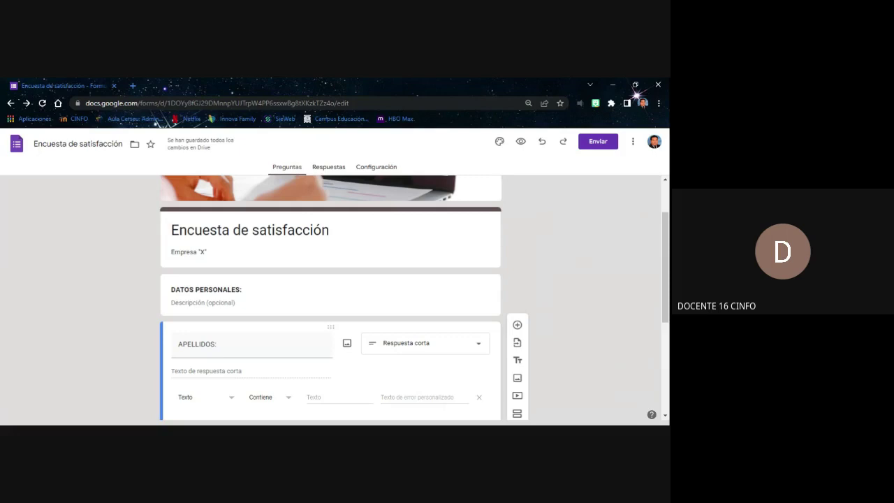
pyautogui.scroll(-3, 331, 300)
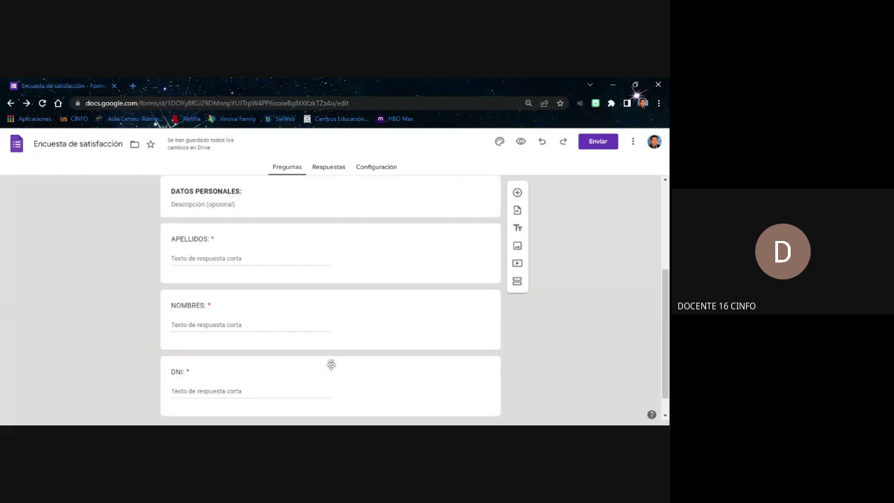
pyautogui.moveTo(337, 363); pyautogui.dragTo(333, 318)
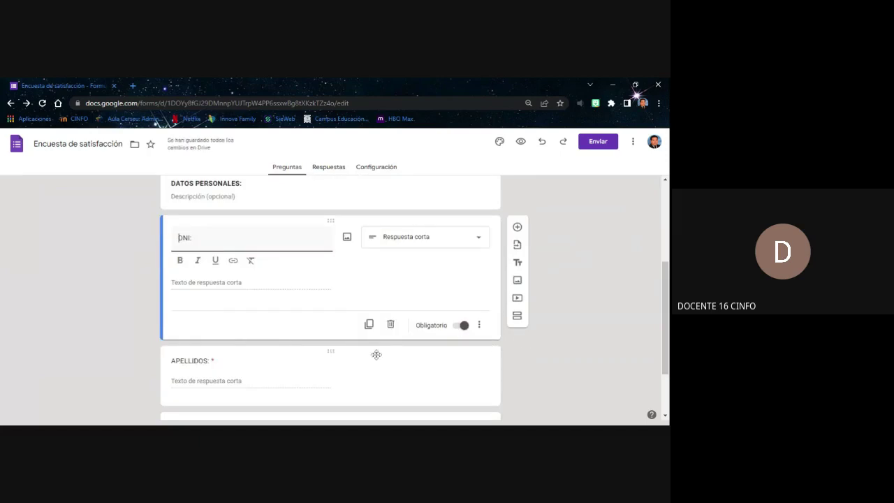
pyautogui.scroll(-2, 289, 318)
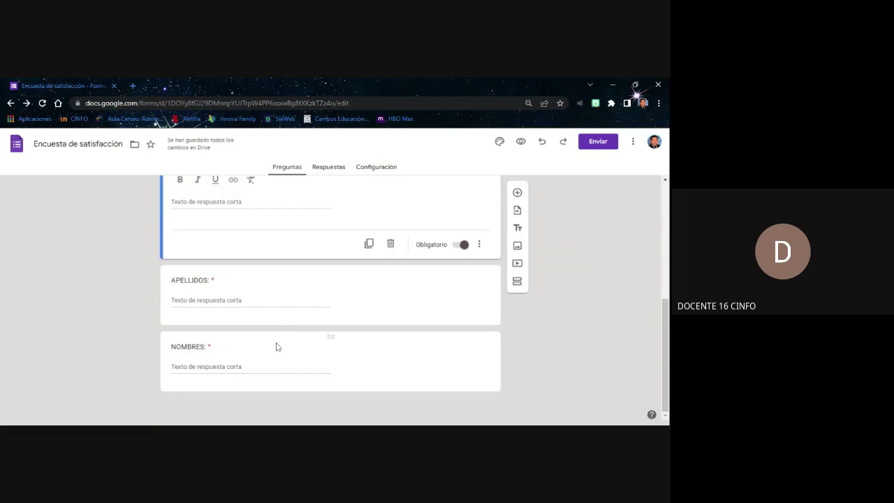
pyautogui.click(520, 340)
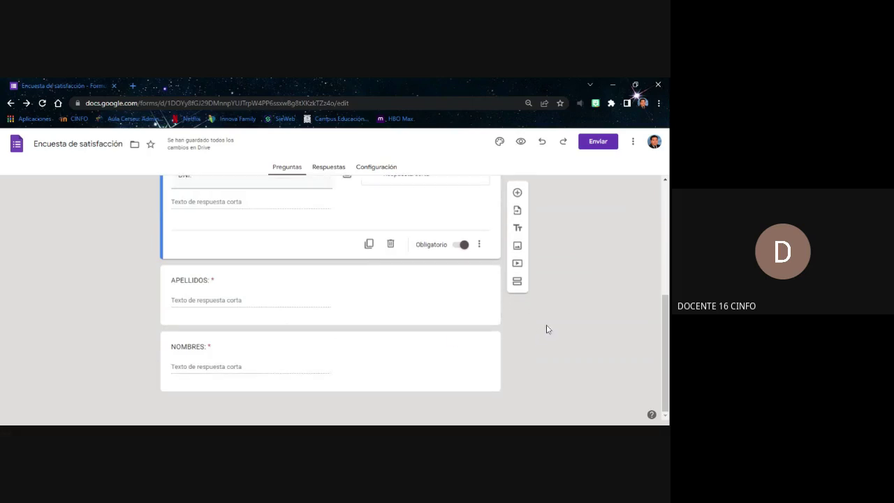
pyautogui.click(409, 310)
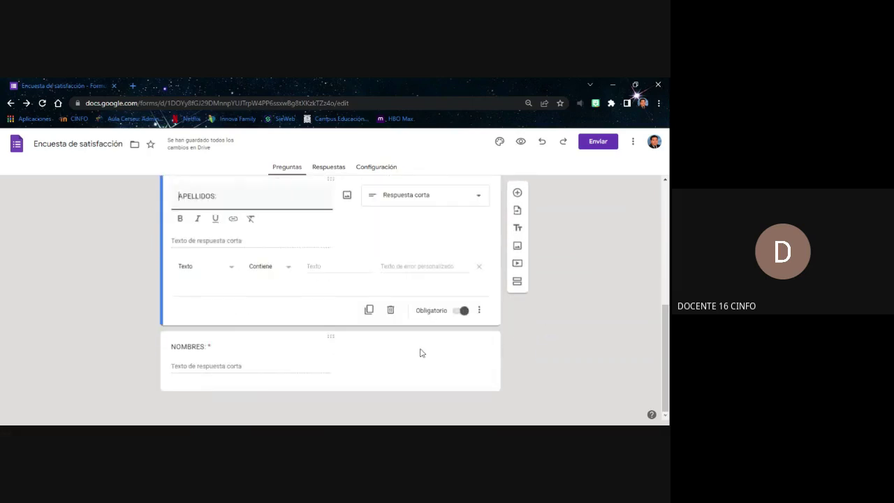
pyautogui.click(420, 352)
pyautogui.click(546, 285)
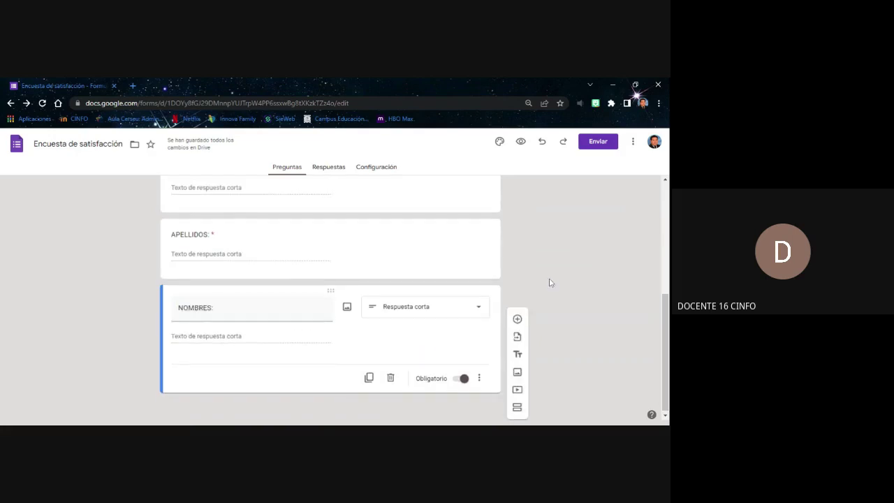
pyautogui.scroll(5, 539, 250)
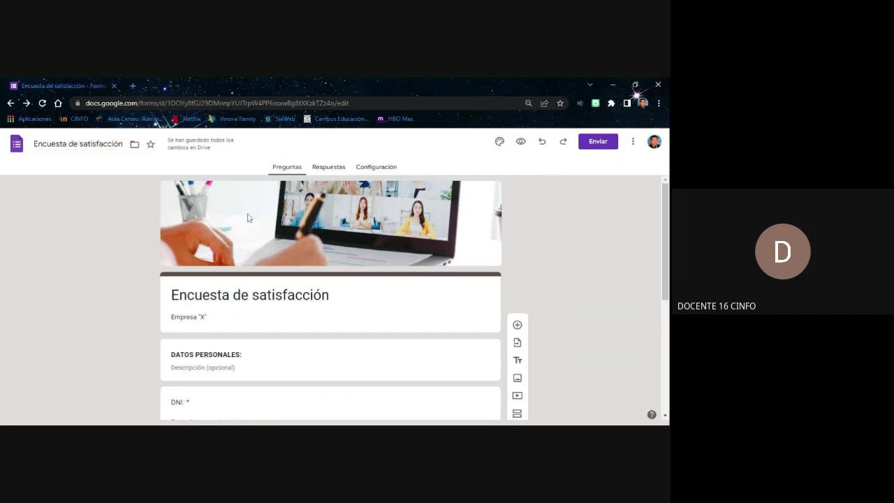
pyautogui.moveTo(208, 147)
pyautogui.click(520, 142)
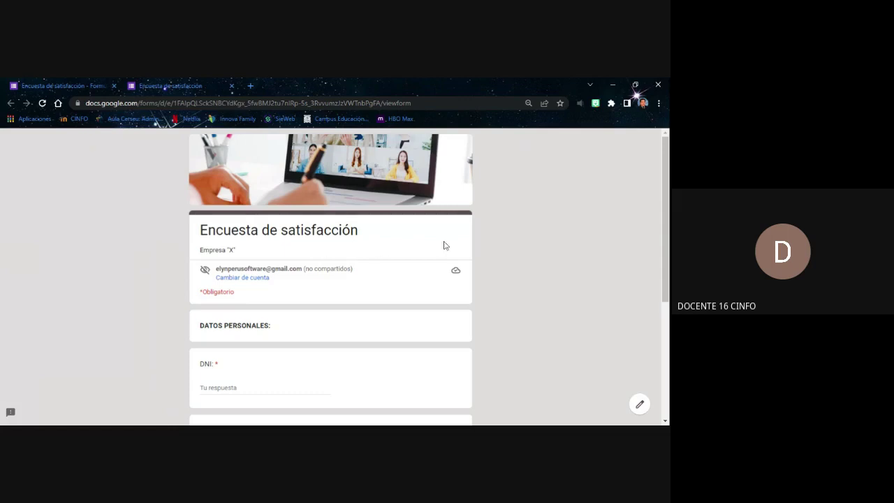
pyautogui.scroll(-1, 464, 248)
pyautogui.scroll(-2, 464, 247)
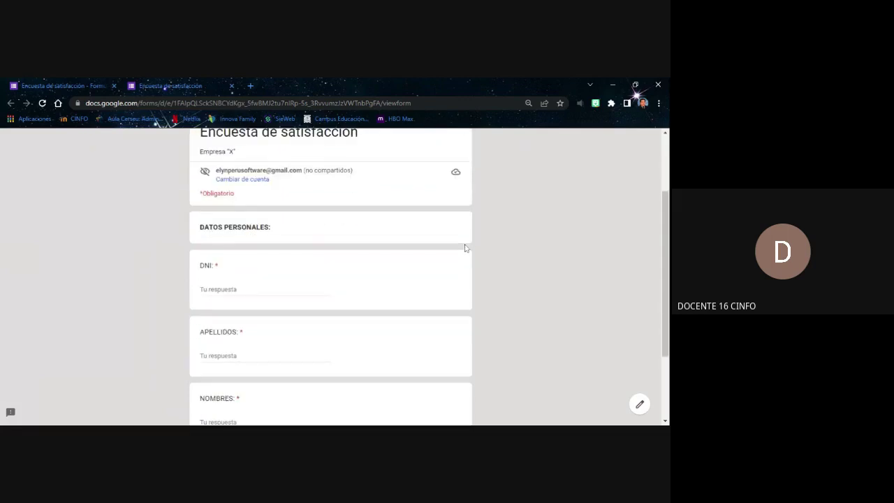
pyautogui.scroll(-1, 464, 247)
pyautogui.scroll(1, 465, 247)
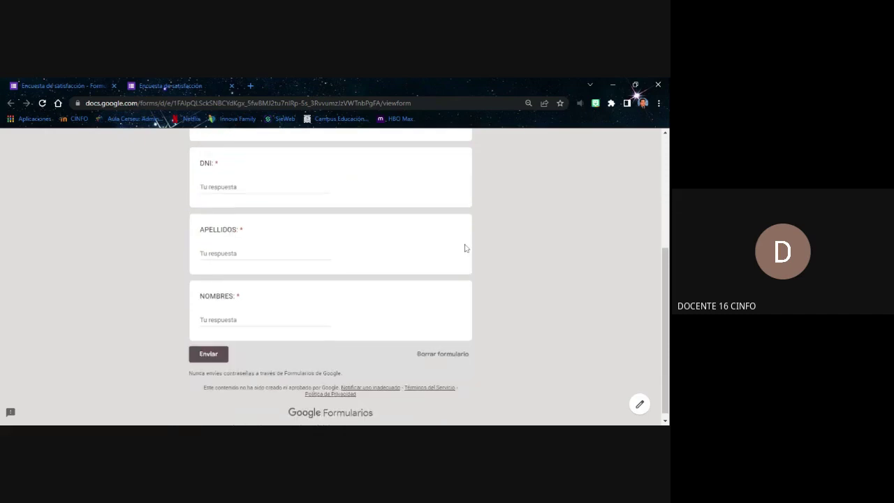
pyautogui.doubleClick(309, 170)
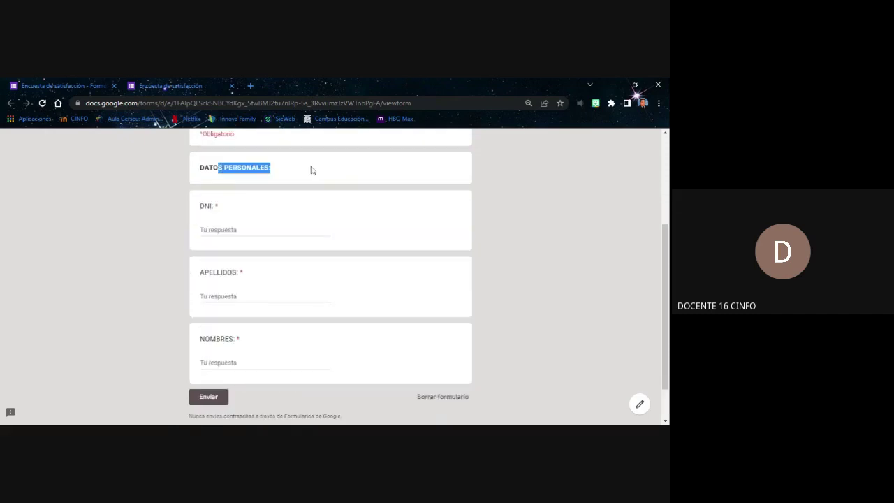
pyautogui.click(310, 171)
pyautogui.scroll(-1, 311, 178)
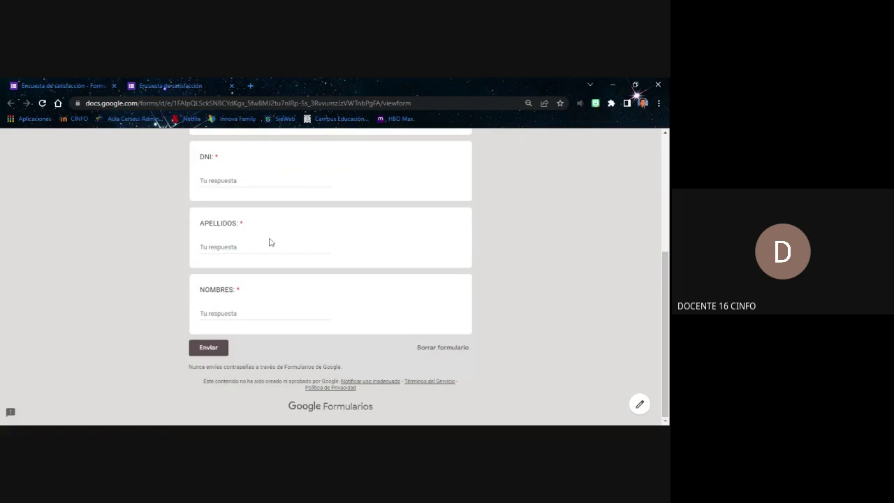
pyautogui.scroll(3, 330, 276)
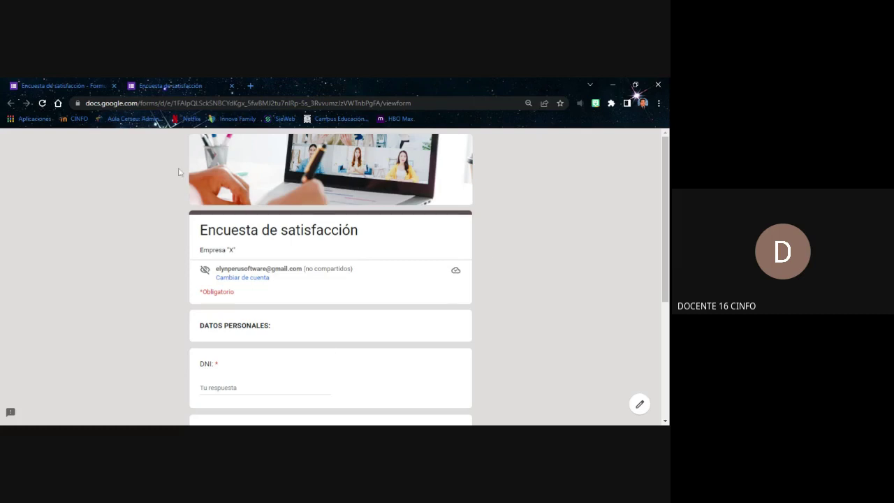
pyautogui.click(63, 86)
pyautogui.click(140, 85)
pyautogui.click(74, 84)
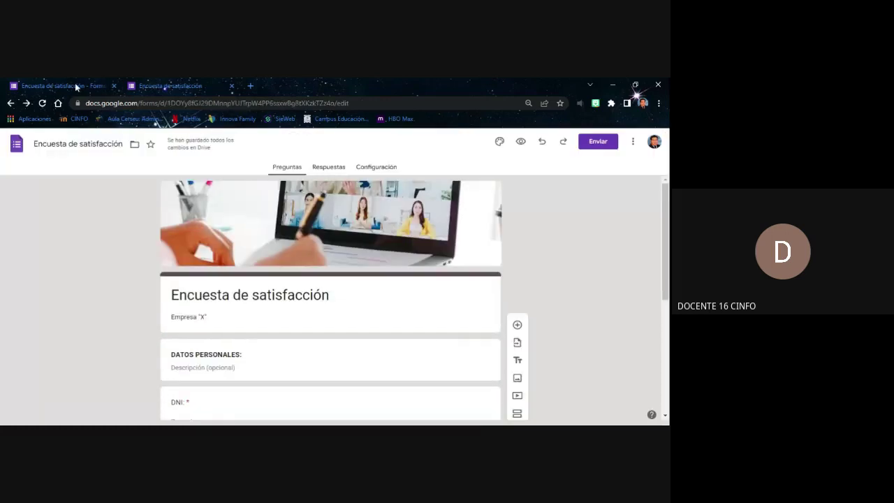
pyautogui.click(144, 87)
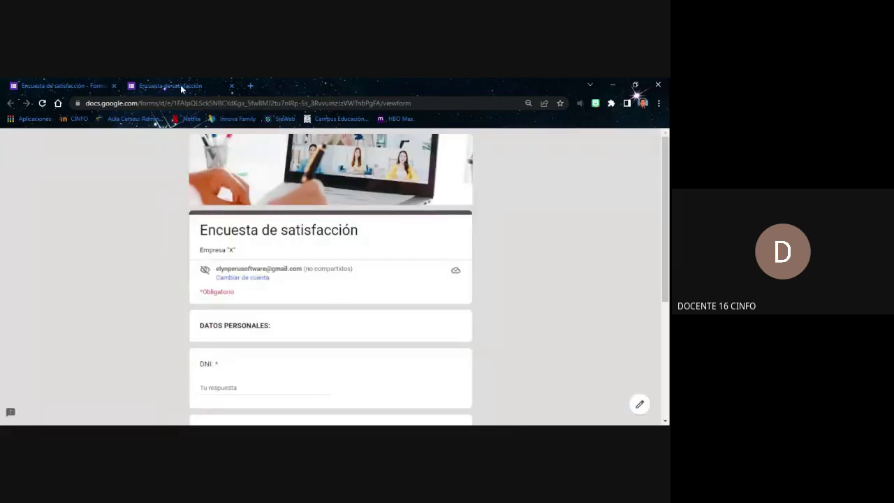
pyautogui.click(232, 86)
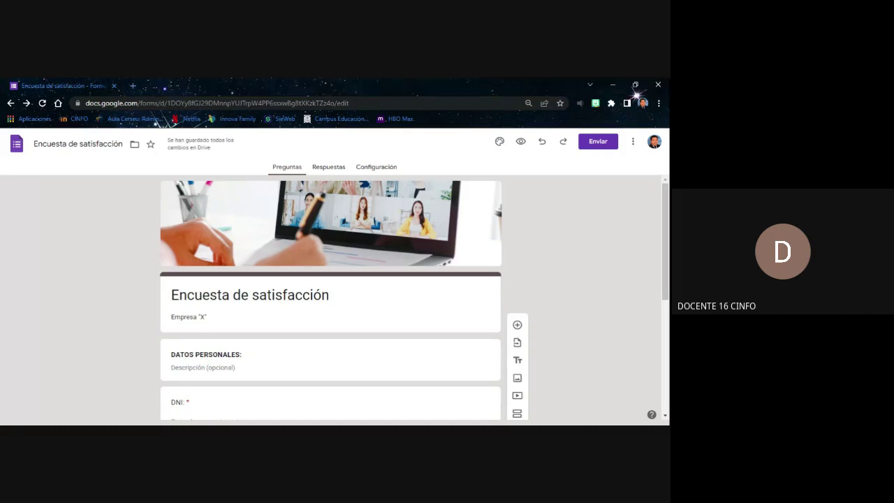
# Add a title block below NOMBRES: titled 'PREGUNTAS DE SATISFACCIÓN DEL CLIENTE'
pyautogui.scroll(-3, 452, 277)
pyautogui.scroll(3, 454, 275)
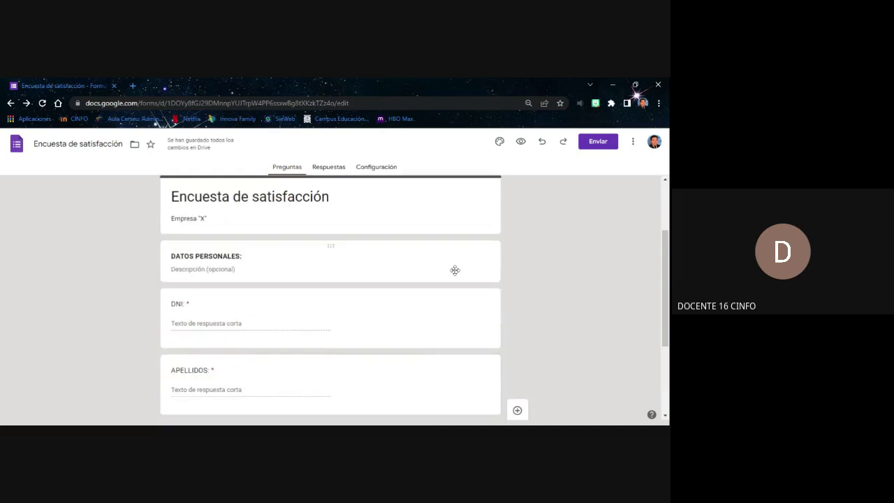
pyautogui.scroll(-3, 421, 248)
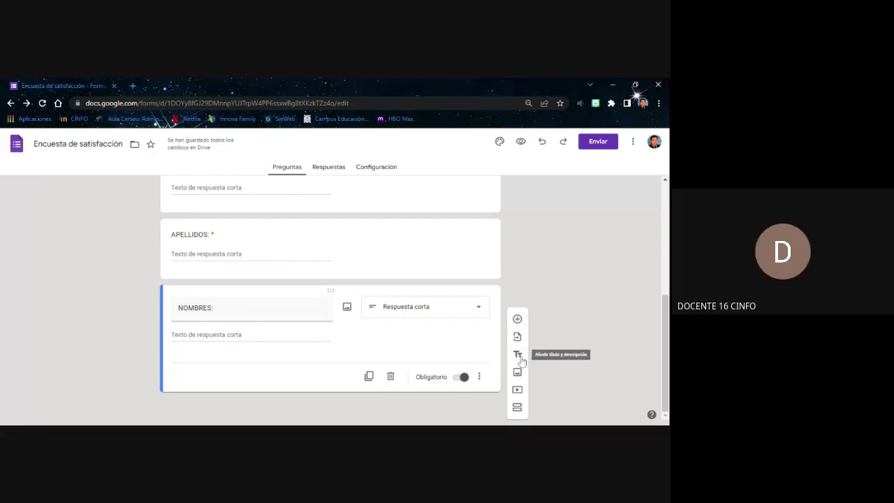
pyautogui.click(519, 356)
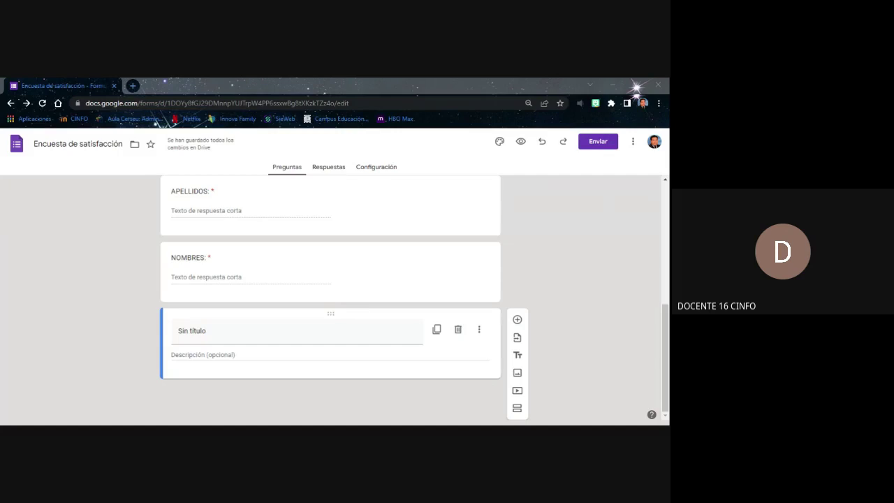
pyautogui.click(192, 330)
pyautogui.click(636, 91)
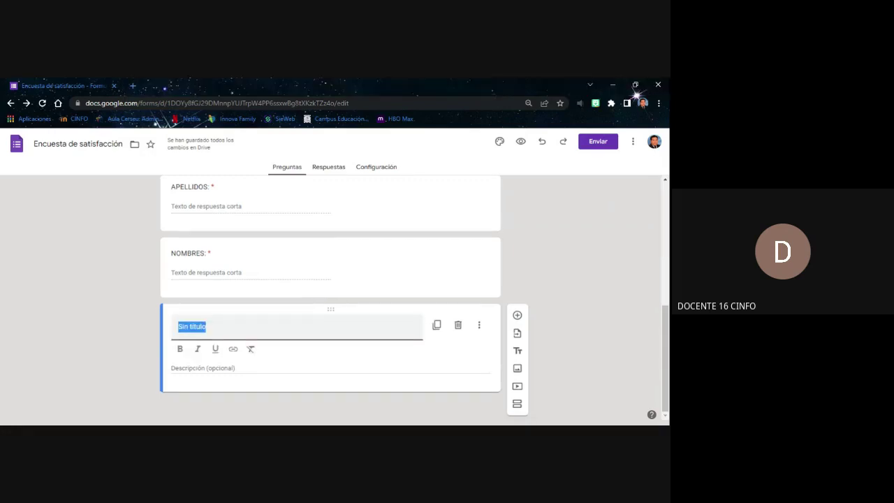
pyautogui.write('EN')
pyautogui.press('BackSpace')
pyautogui.press('BackSpace')
pyautogui.write('PREGUNTAS DE ')
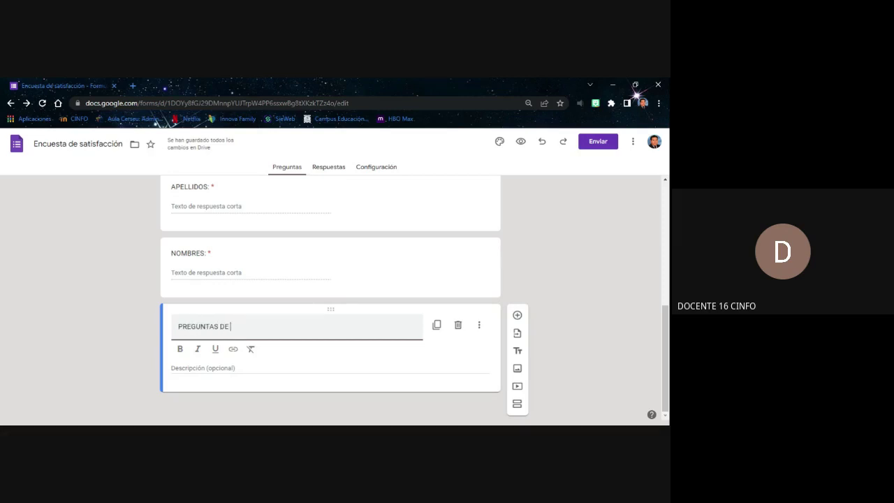
pyautogui.write('SATISFACCIÓ')
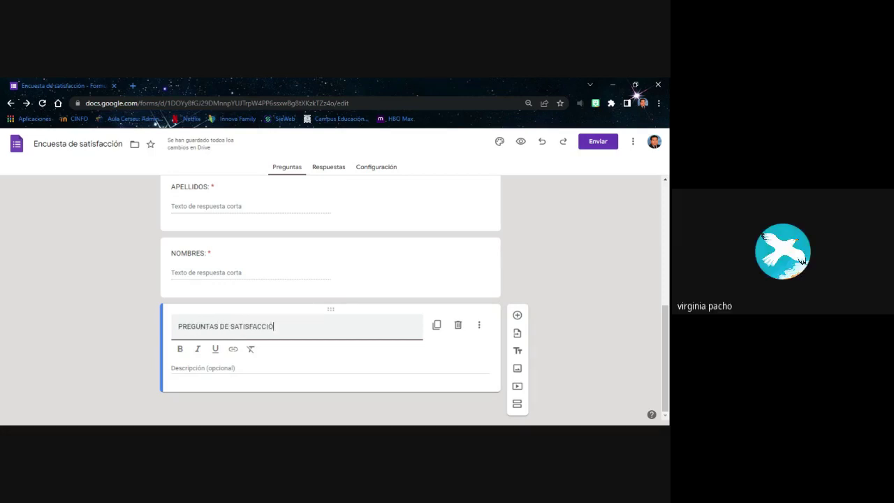
pyautogui.write('N DEL CLIENTE')
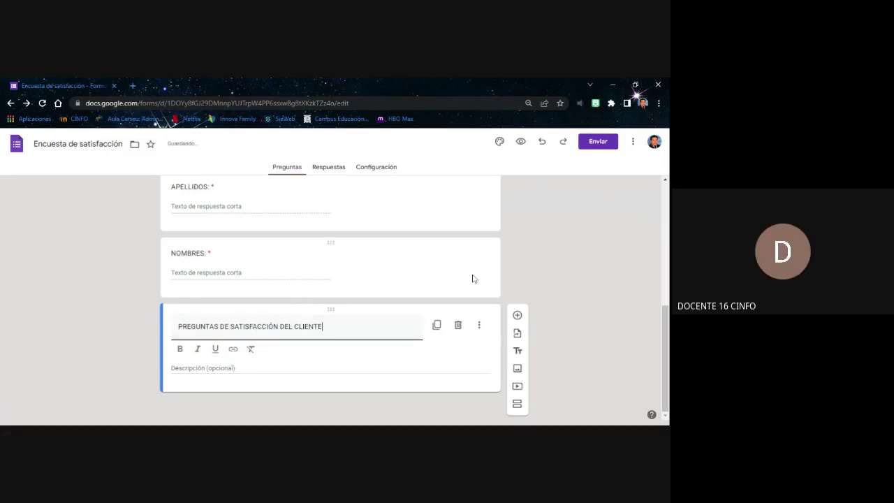
pyautogui.click(580, 270)
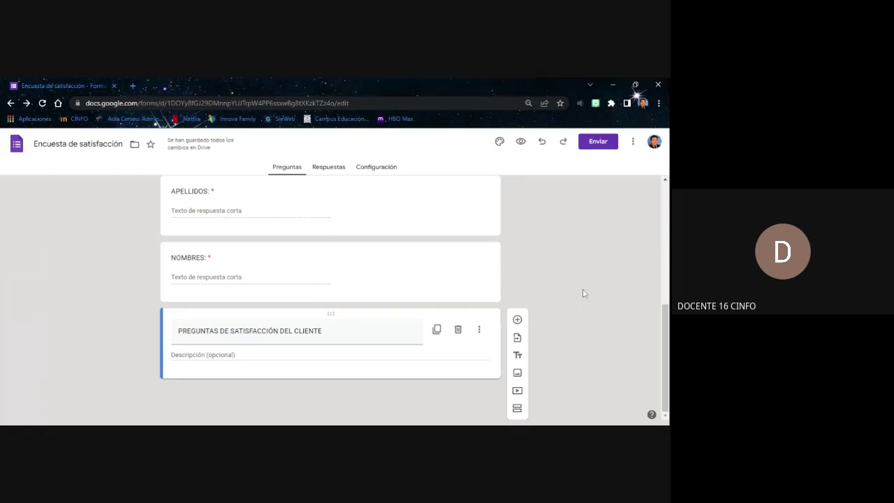
# Add a question below the heading worded '¿El servicio cumple con sus expectativas'
pyautogui.click(518, 321)
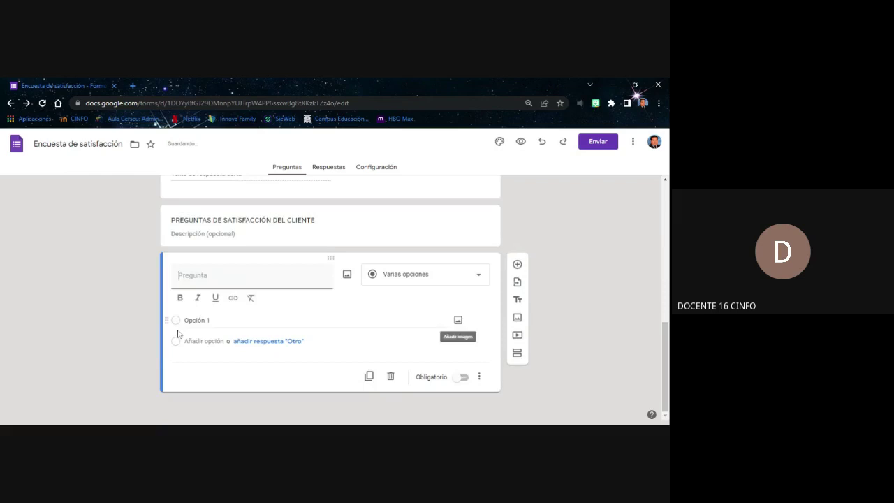
pyautogui.click(178, 333)
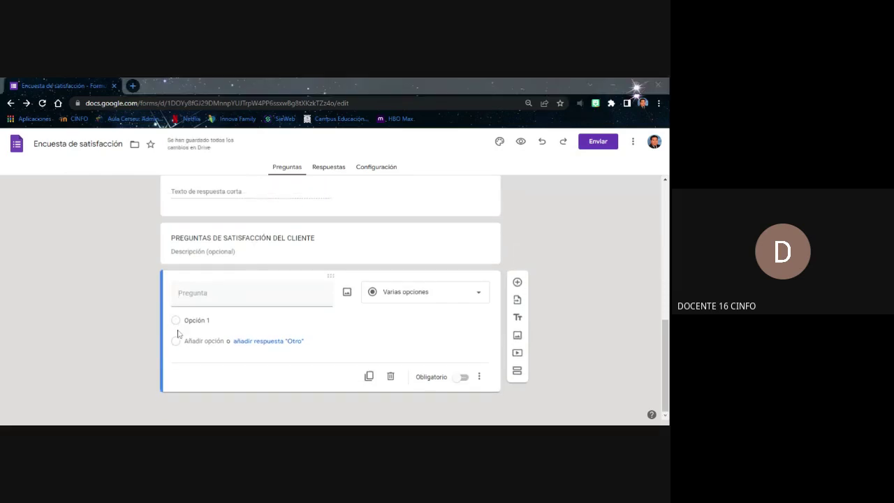
pyautogui.click(222, 293)
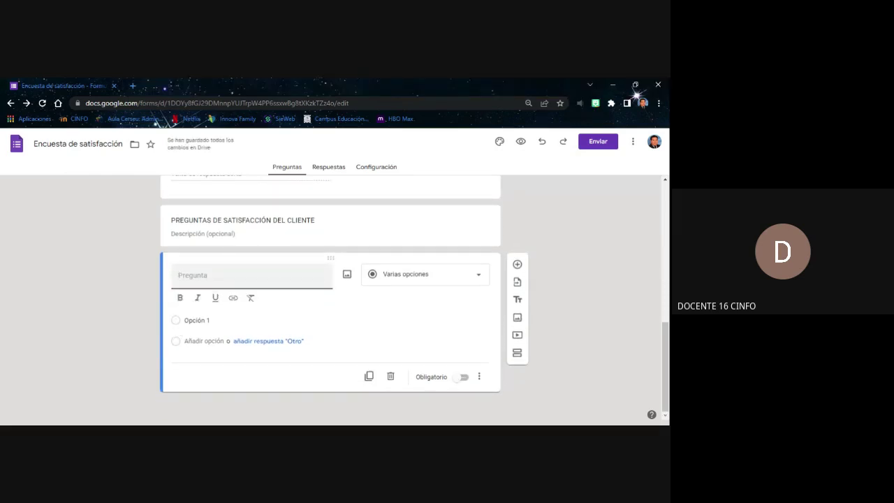
pyautogui.write('¿')
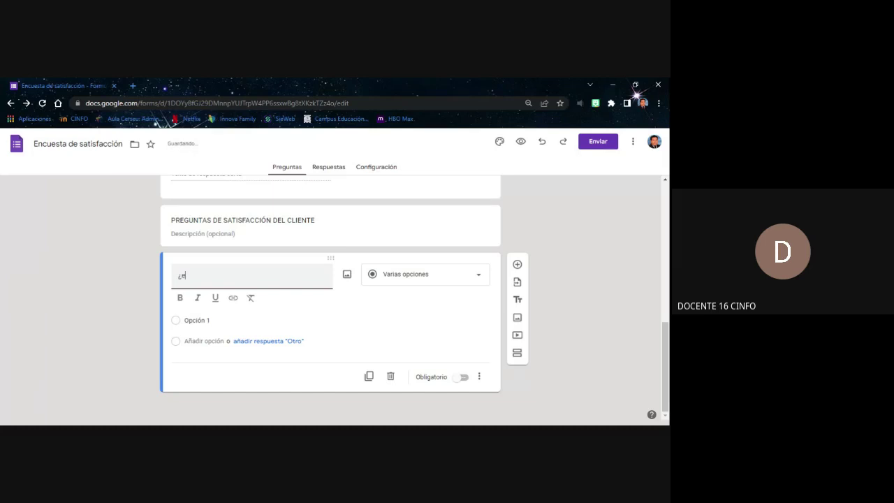
pyautogui.write('El servo')
pyautogui.press('BackSpace')
pyautogui.write('icio cump')
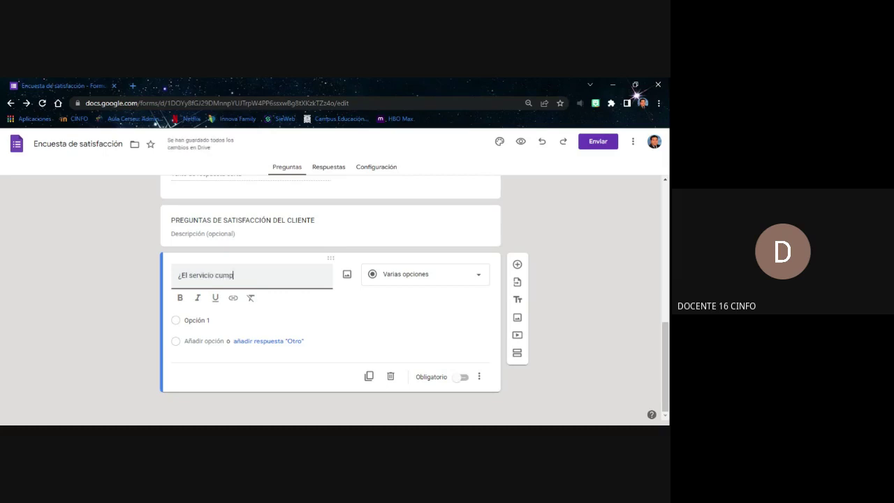
pyautogui.write('le con s')
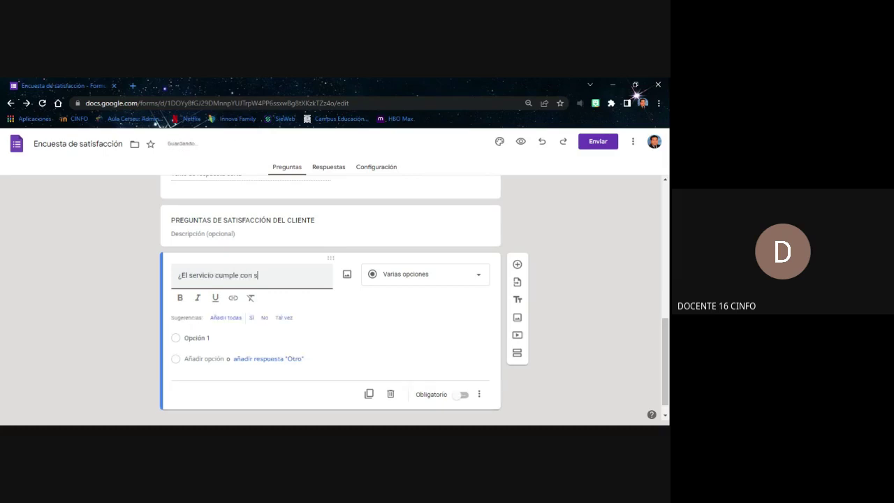
pyautogui.write('us')
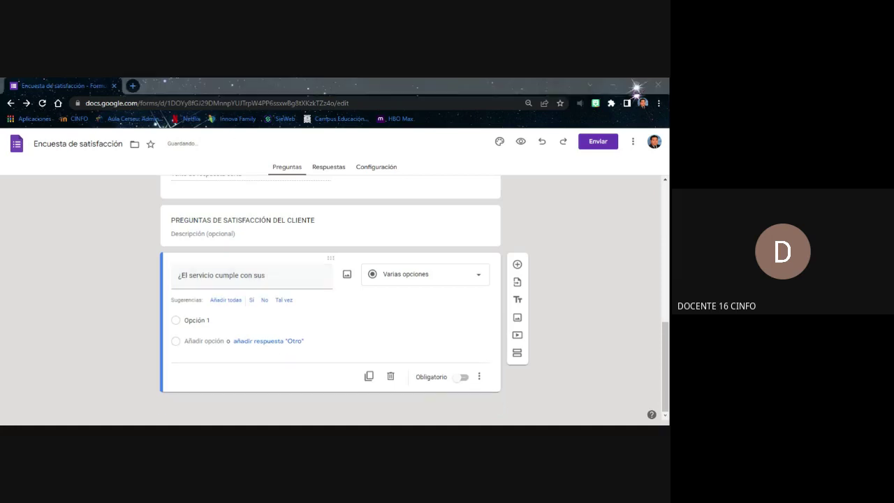
pyautogui.write(' e')
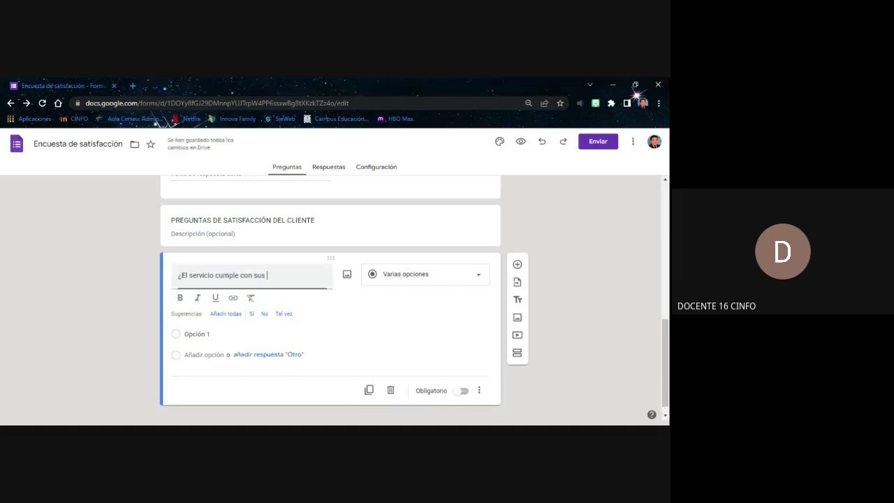
pyautogui.write('xpectativas')
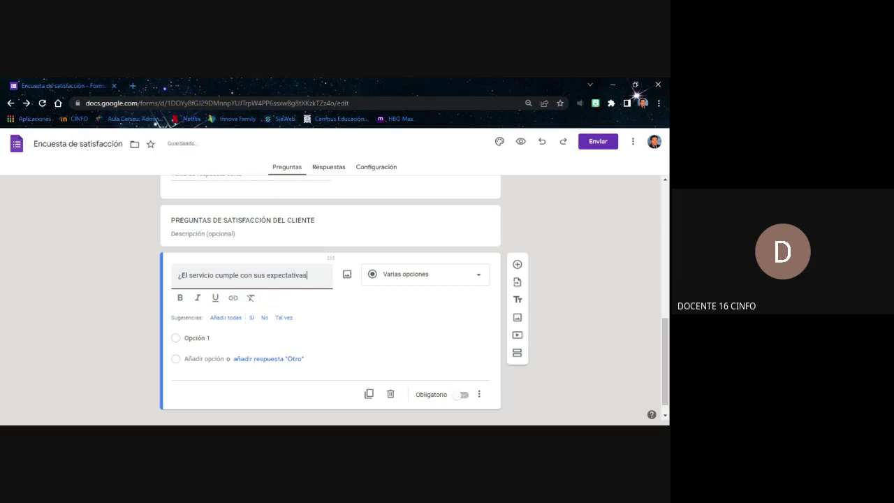
pyautogui.hotkey('alt', 'Tab')
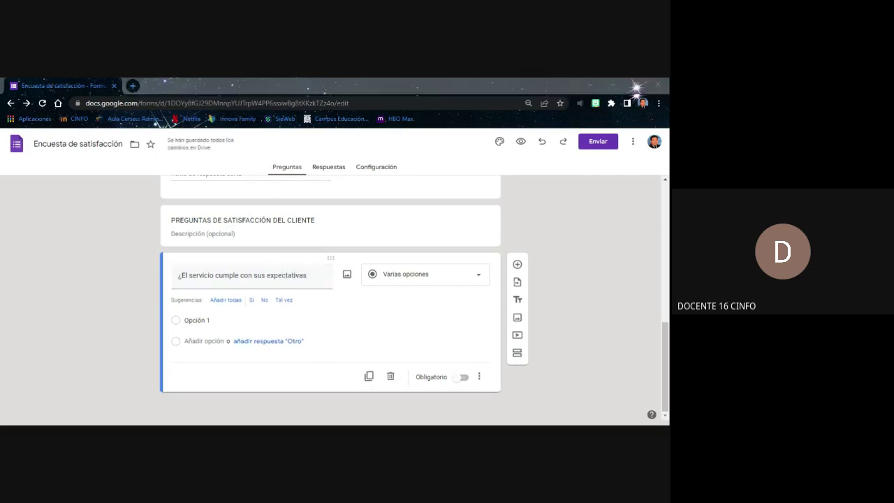
pyautogui.hotkey('alt', 'Tab')
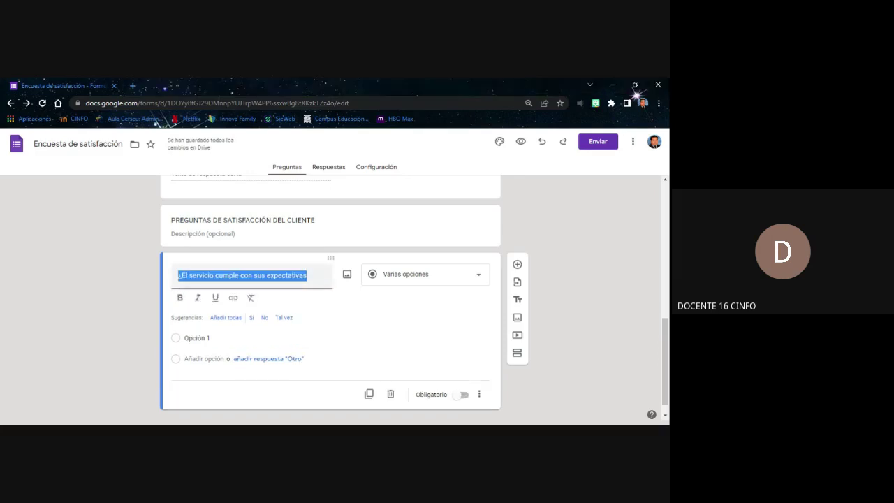
pyautogui.click(307, 275)
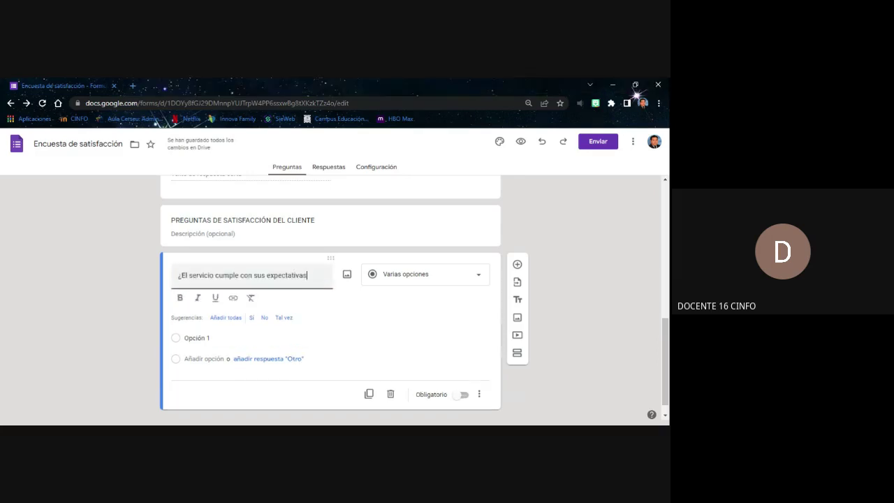
pyautogui.scroll(-1, 412, 293)
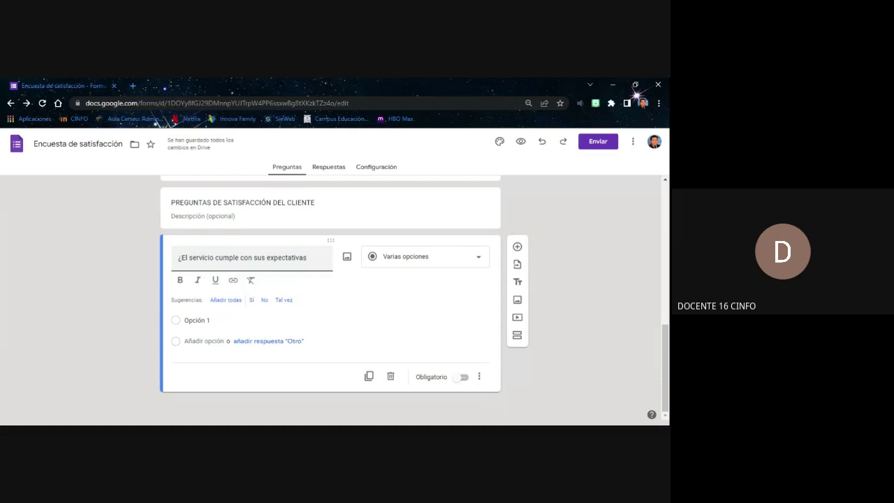
# Name the first two answer options 'Mejor de lo que esperaba' and 'Peor de lo que esperaba'
pyautogui.click(196, 322)
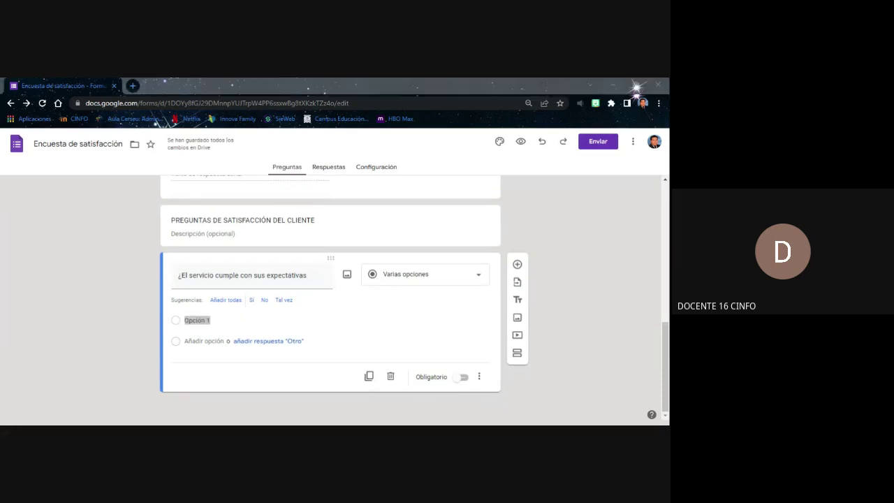
pyautogui.write('Mejor')
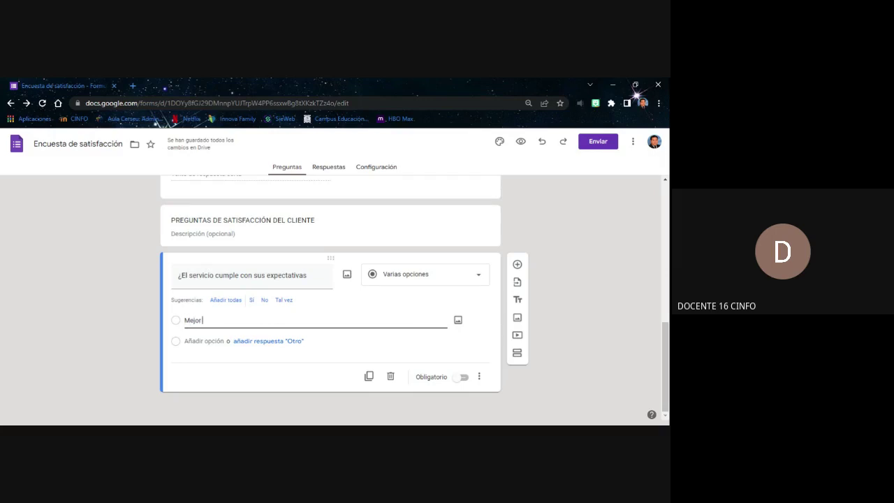
pyautogui.write(' de lo')
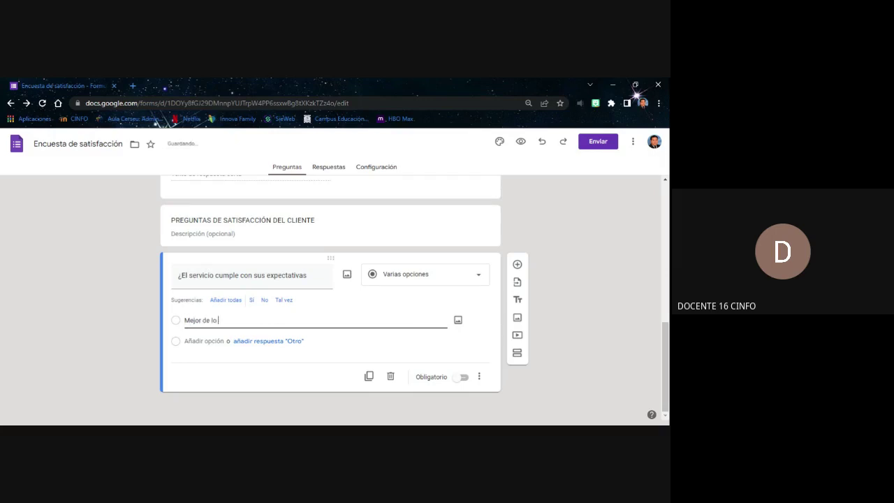
pyautogui.write(' que espera')
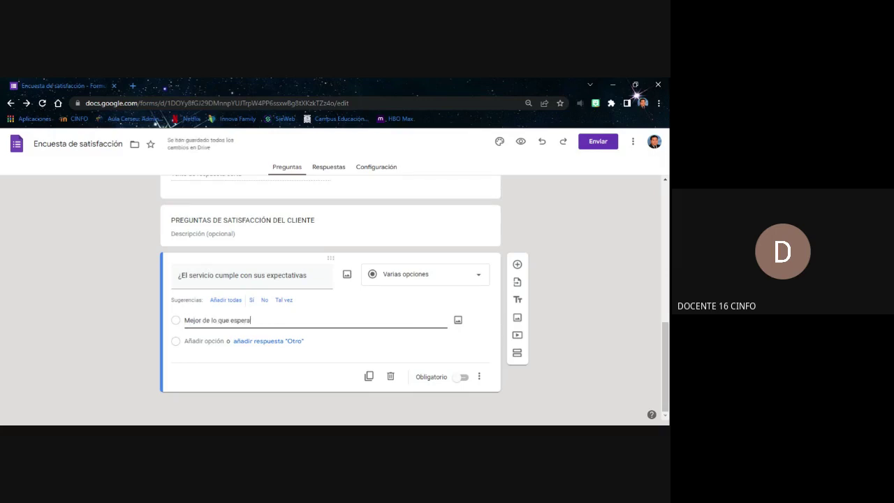
pyautogui.write('ba')
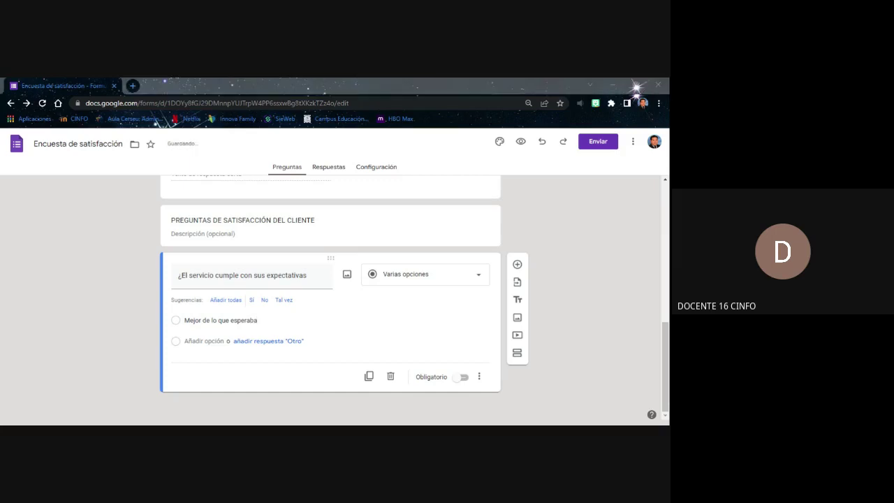
pyautogui.click(232, 319)
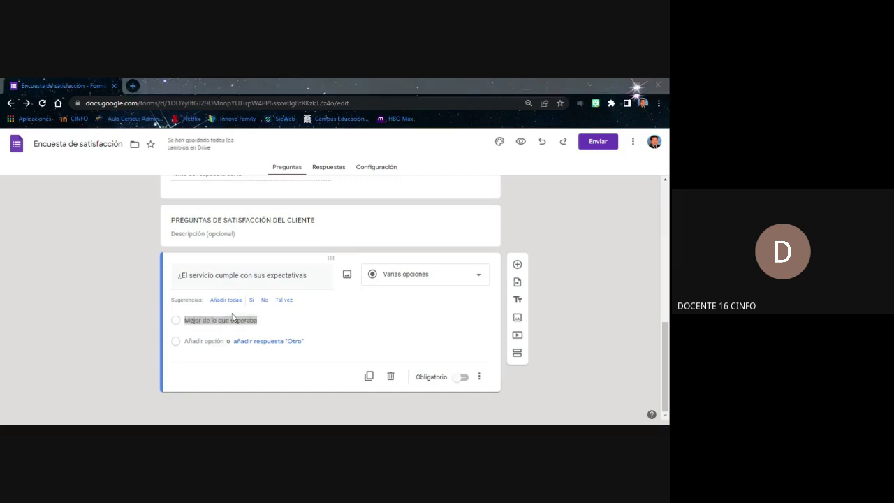
pyautogui.click(232, 319)
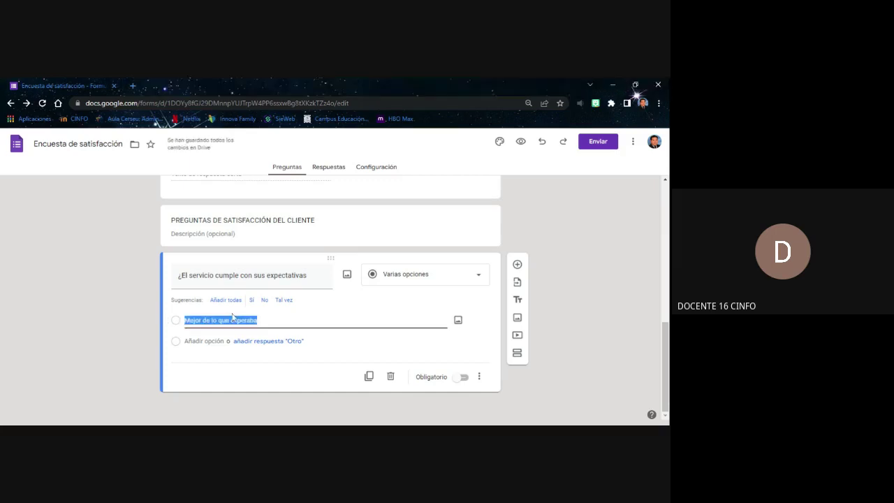
pyautogui.click(199, 340)
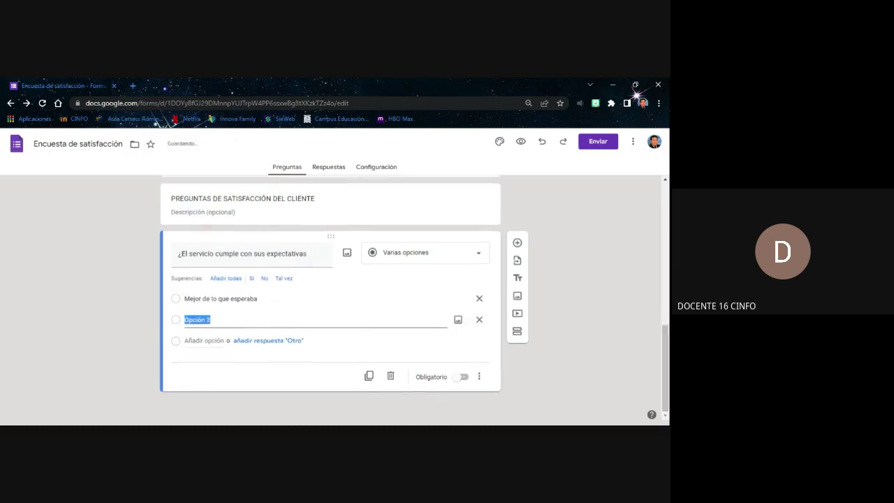
pyautogui.click(199, 321)
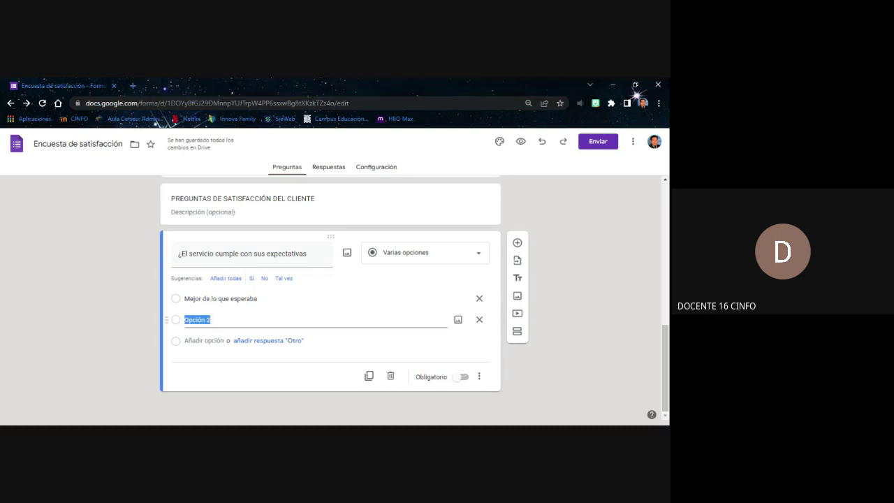
pyautogui.write('Peor de lo que esperaba')
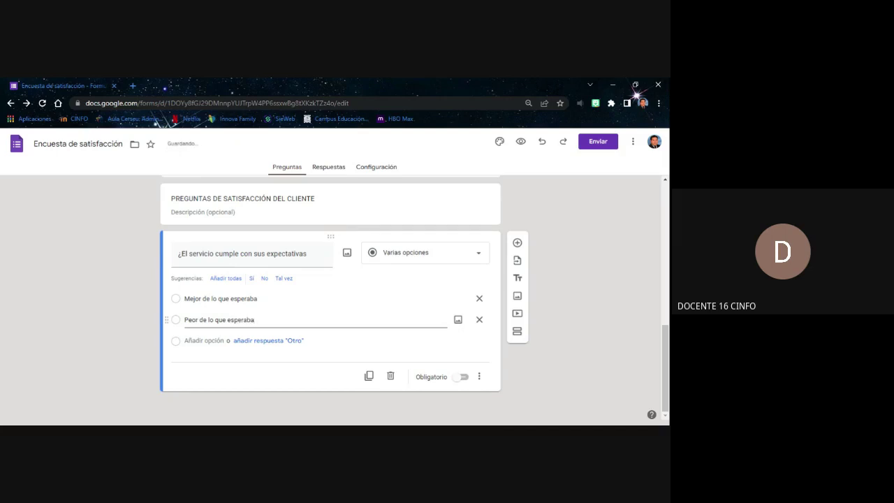
pyautogui.hotkey('alt', 'Tab')
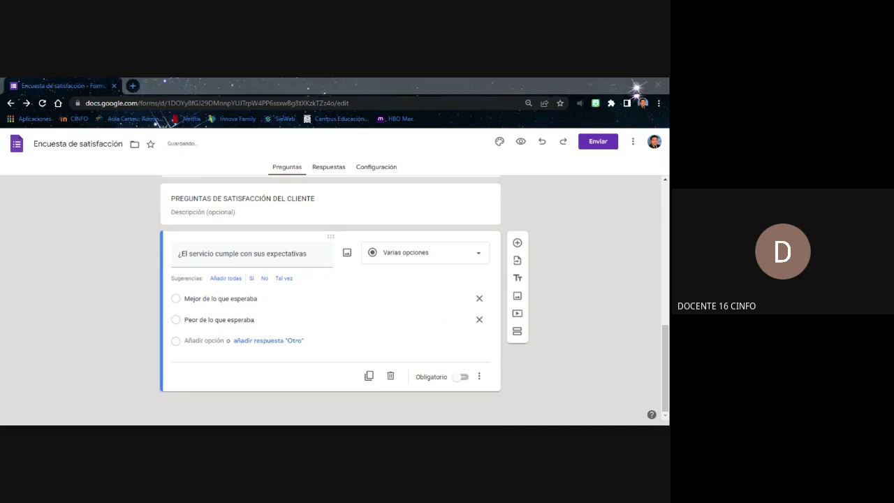
pyautogui.hotkey('alt', 'Tab')
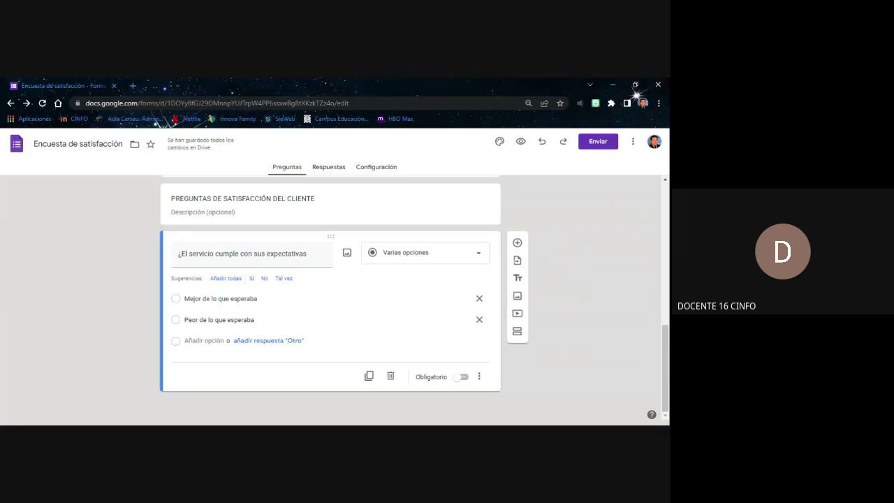
# Add a third option 'No tenia expectativas', correcting the misspelled 'espectativas'
pyautogui.press('Return')
pyautogui.write('N')
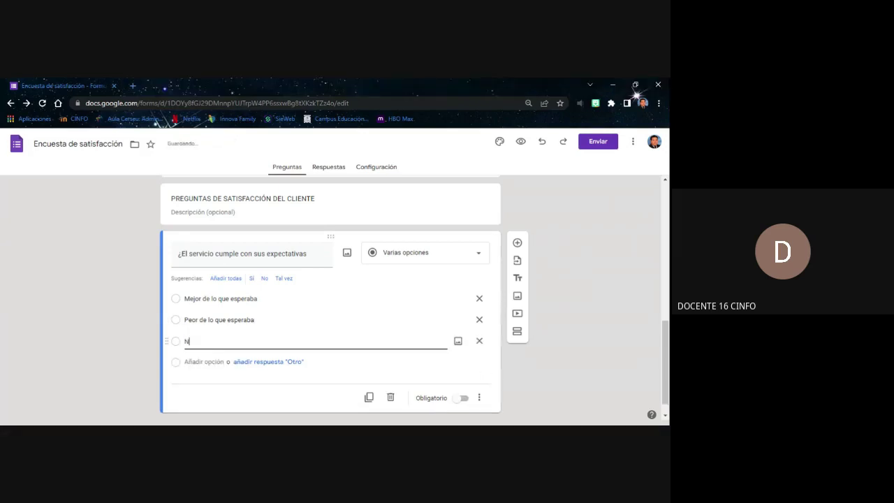
pyautogui.write('o tenia e')
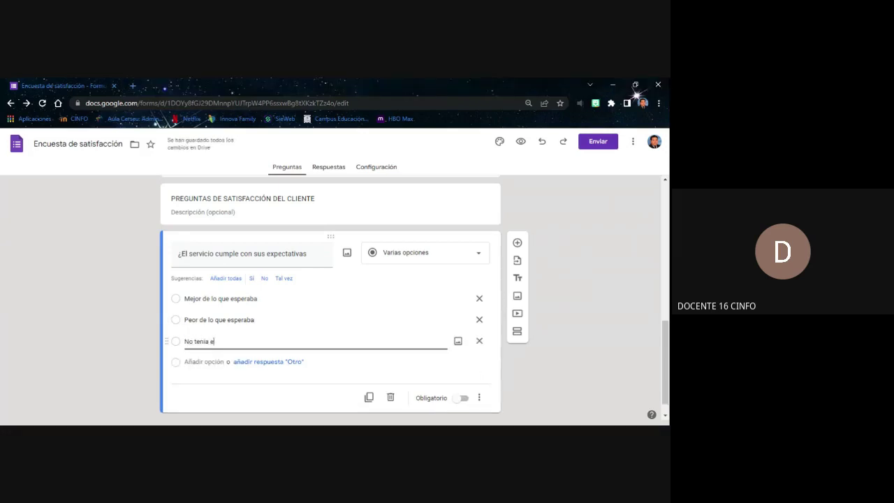
pyautogui.write('spectativas')
pyautogui.hotkey('ctrl', 'a')
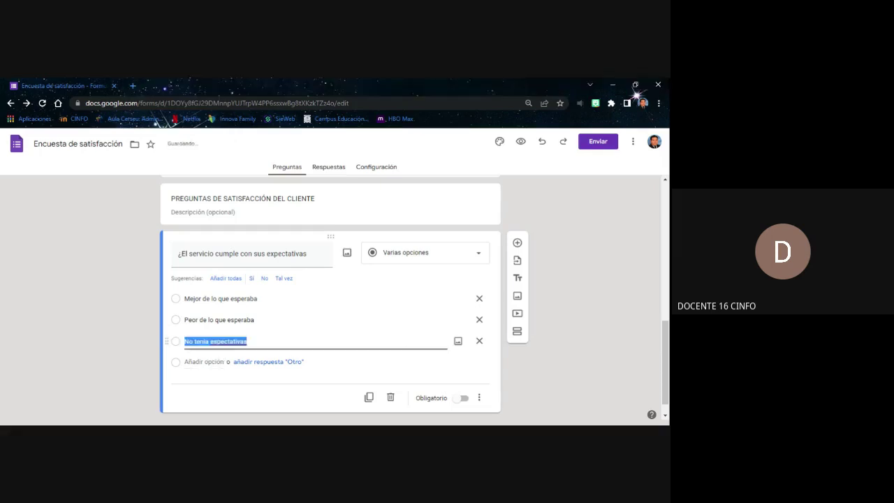
pyautogui.press('End')
pyautogui.hotkey('ctrl', 'shift', 'Left')
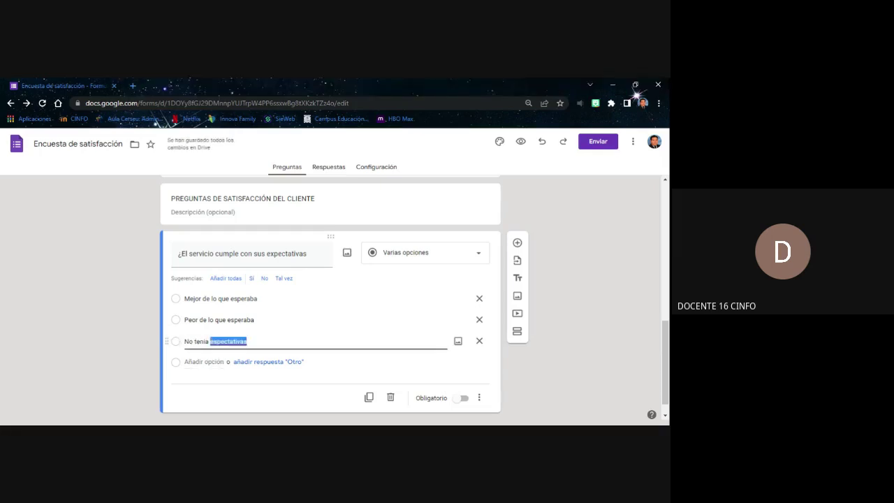
pyautogui.write('expectativas')
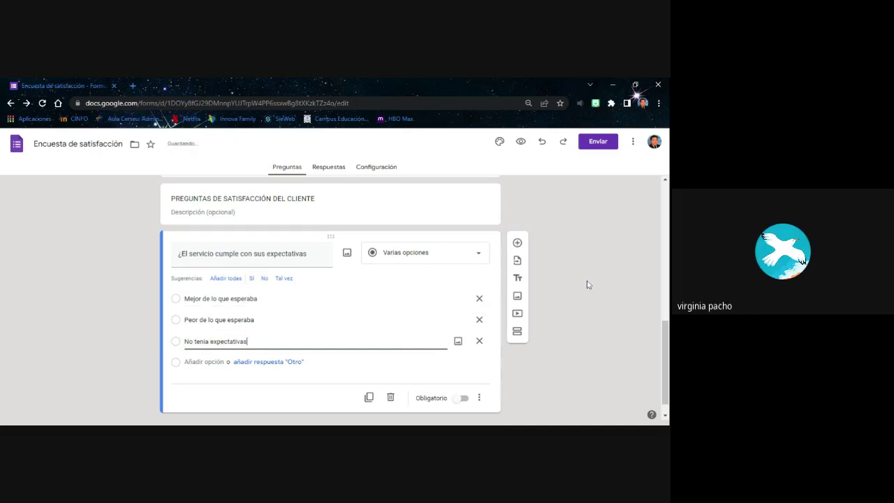
pyautogui.scroll(-1, 596, 284)
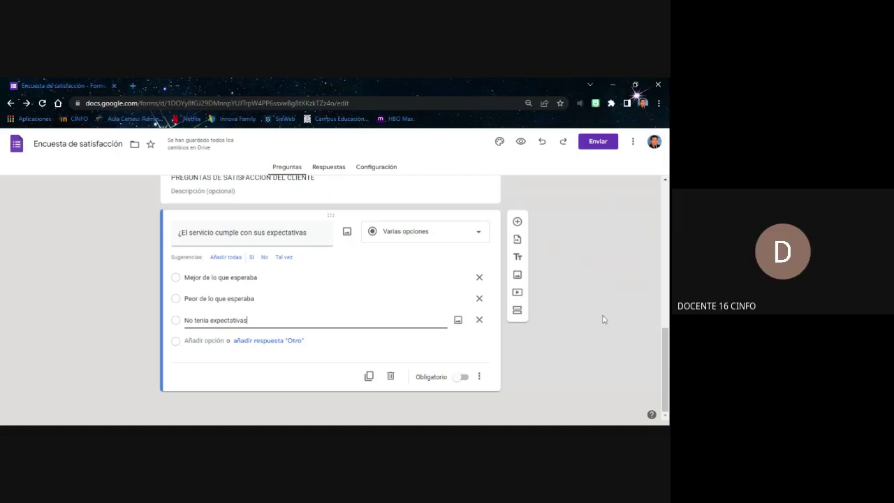
# Switch on Obligatorio so the expectations question is required
pyautogui.click(466, 377)
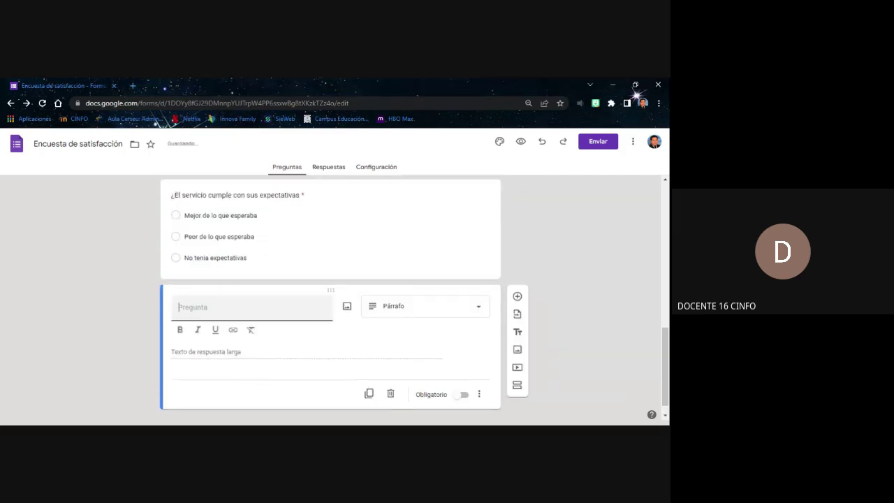
# Type the question title '¿Que opina sobre la puntualidad en la entrega del producto?'
pyautogui.write('¿que')
pyautogui.press('BackSpace')
pyautogui.press('BackSpace')
pyautogui.press('BackSpace')
pyautogui.write('Que')
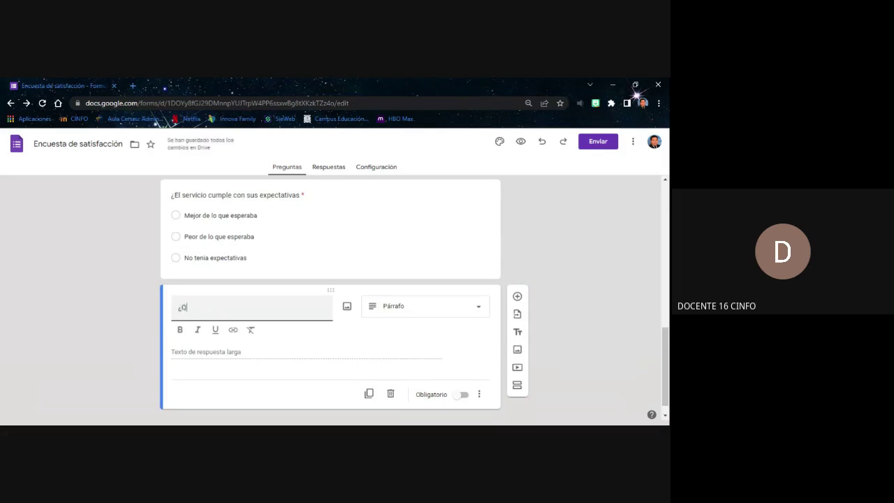
pyautogui.write('na sobre la puntualidad en la entre')
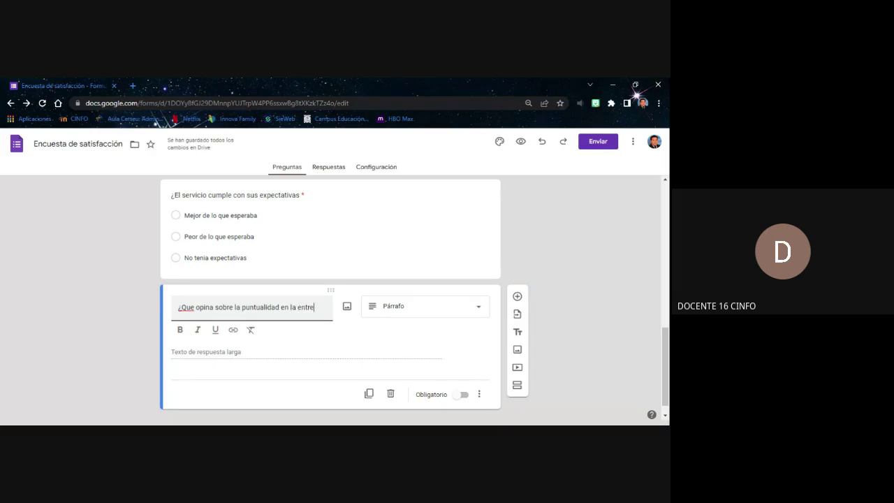
pyautogui.write('ga del producto')
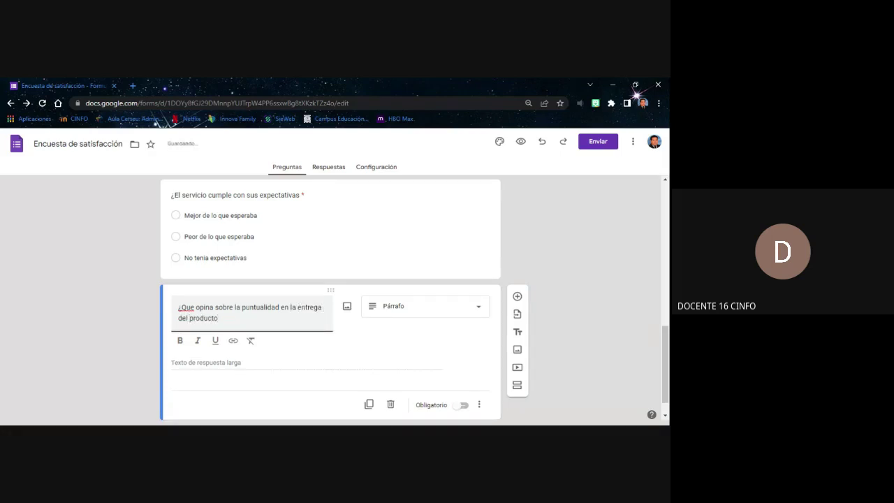
pyautogui.write('?')
# Correct '¿Que' to '¿Qué' and mark the punctuality question required
pyautogui.doubleClick(190, 308)
pyautogui.write('¿Qué')
pyautogui.scroll(-1, 275, 342)
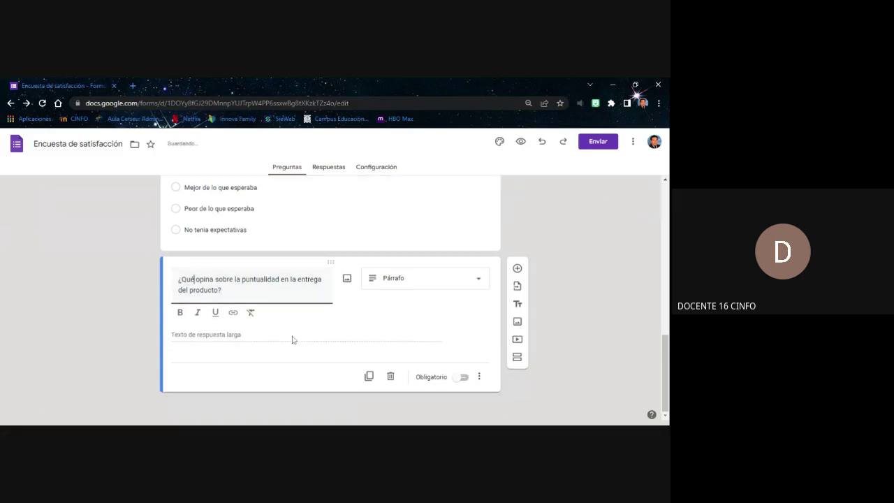
pyautogui.click(462, 377)
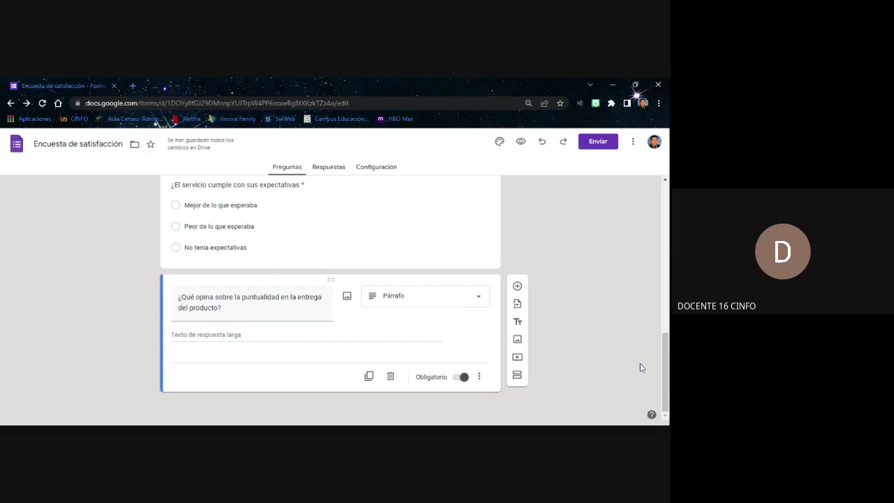
# Add a required checkbox question titled '¿Cómo se enteró de nuestra empresa?'
pyautogui.click(516, 286)
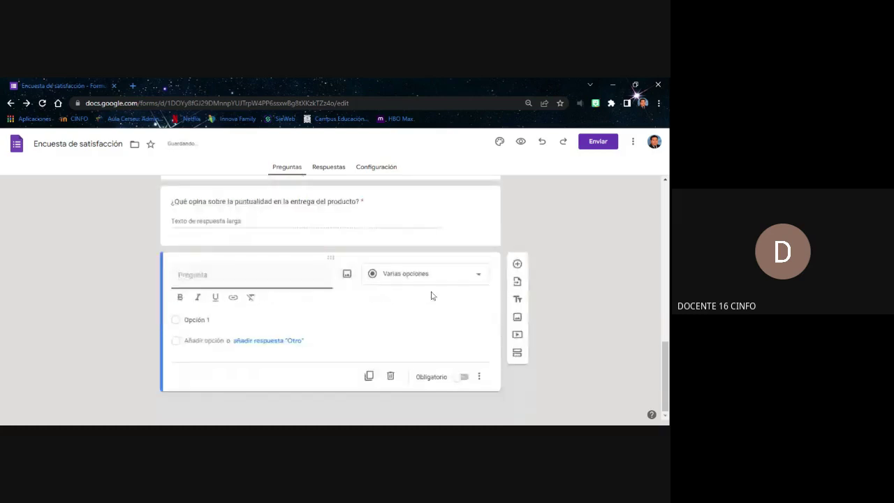
pyautogui.click(412, 279)
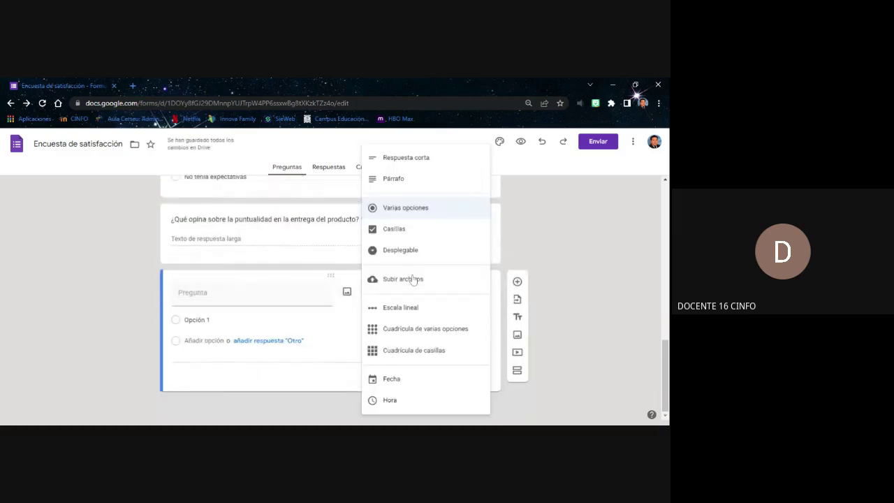
pyautogui.click(417, 229)
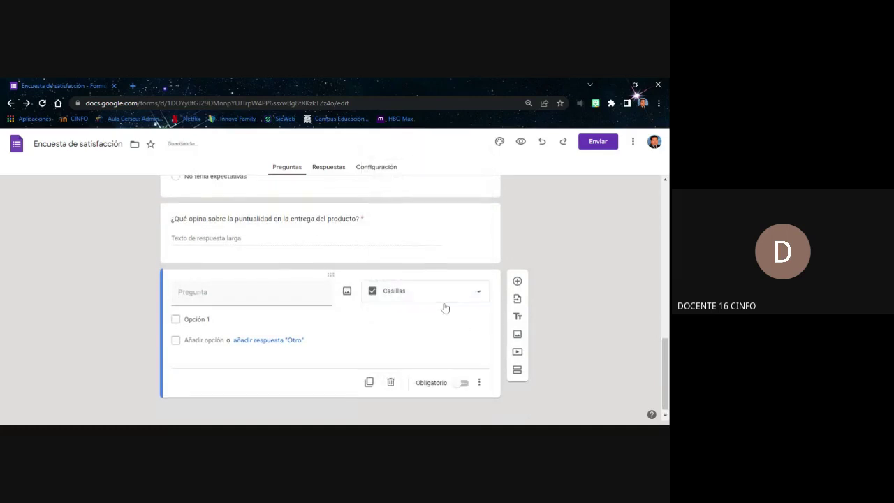
pyautogui.click(462, 377)
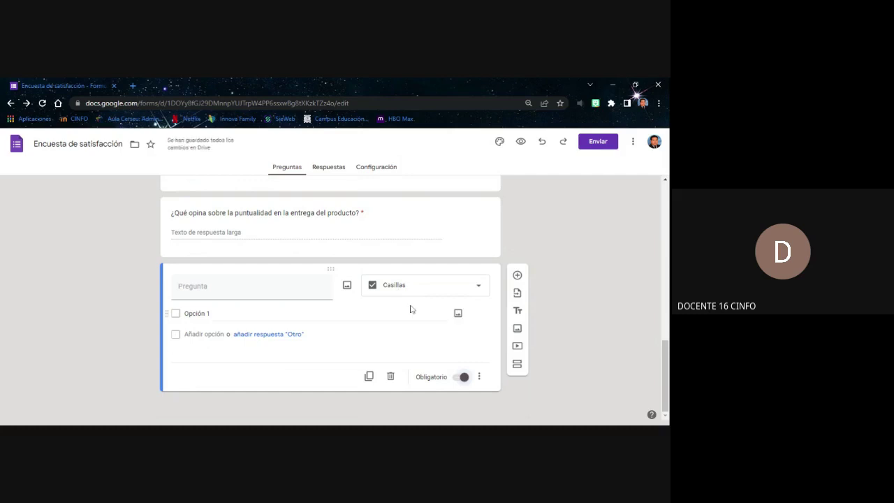
pyautogui.click(251, 286)
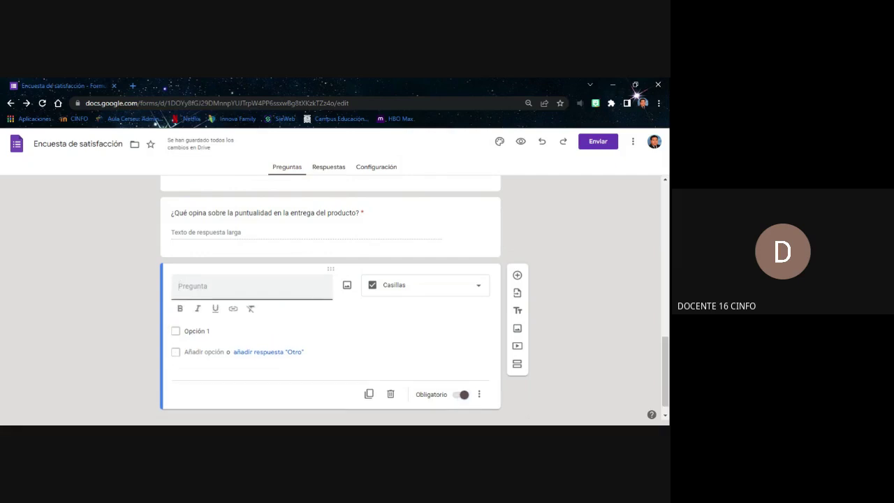
pyautogui.write('¿C')
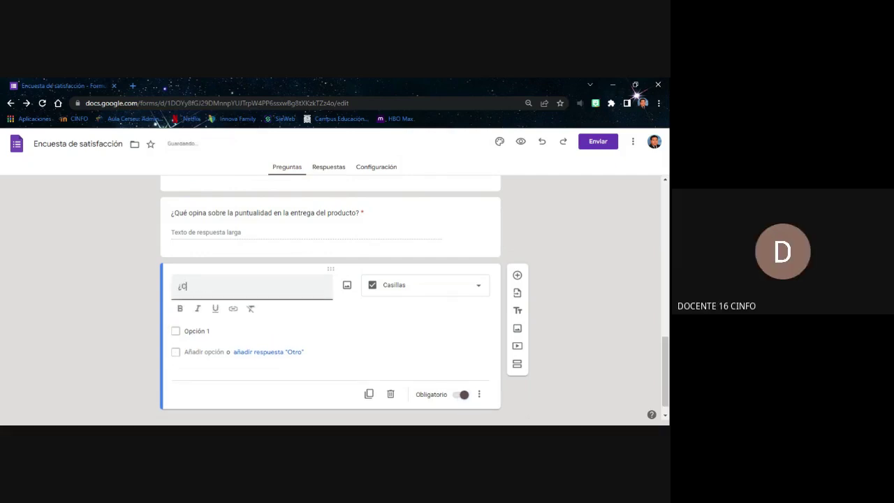
pyautogui.write('omo se ente')
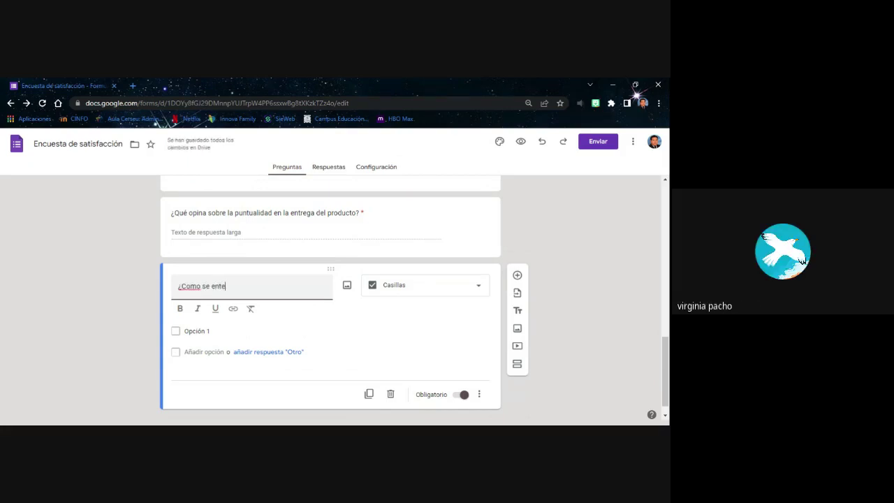
pyautogui.write('ró de nue')
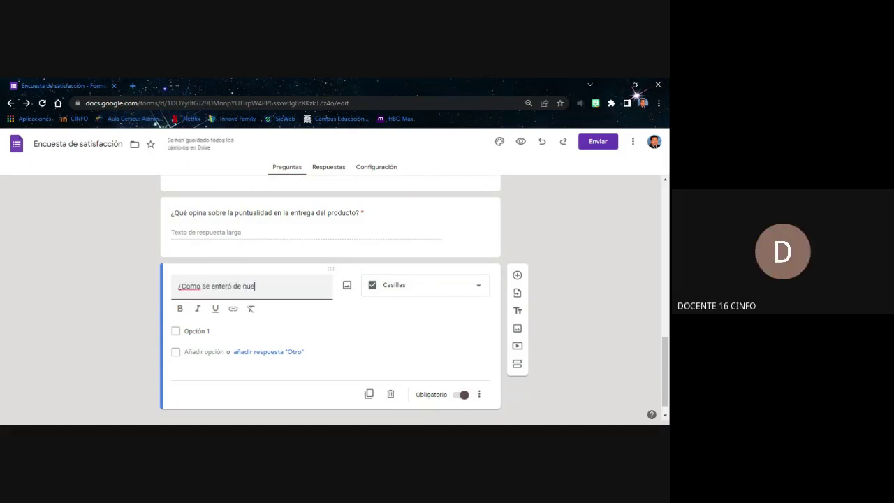
pyautogui.write('stra empresa?')
pyautogui.doubleClick(189, 286)
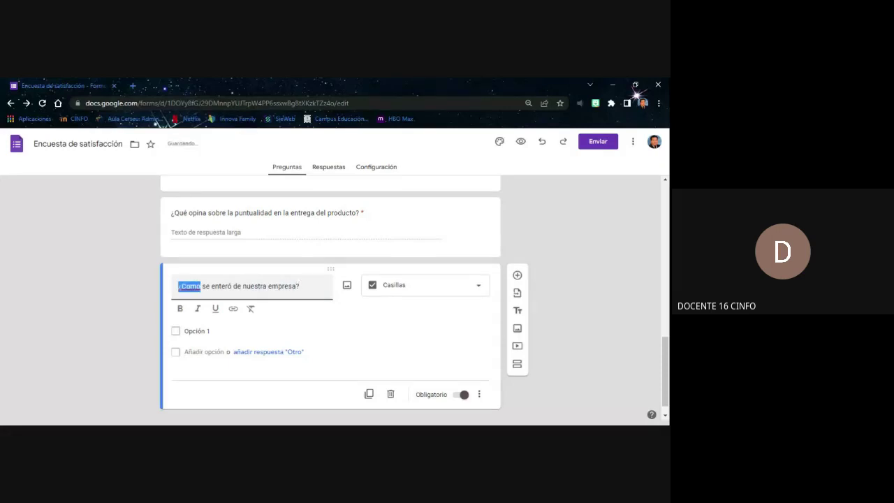
pyautogui.write('¿Cómo')
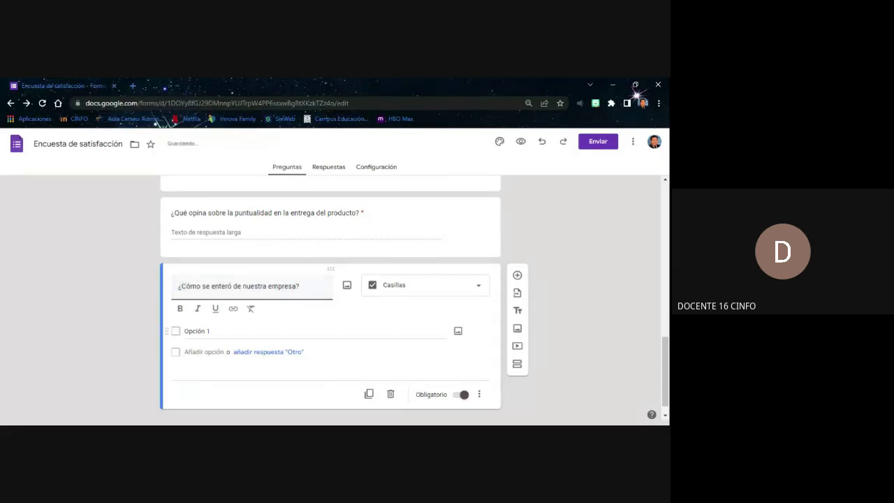
# Enter the answer options Radio, TV, Redes Sociales, Correo and Periódico
pyautogui.click(197, 330)
pyautogui.write('R')
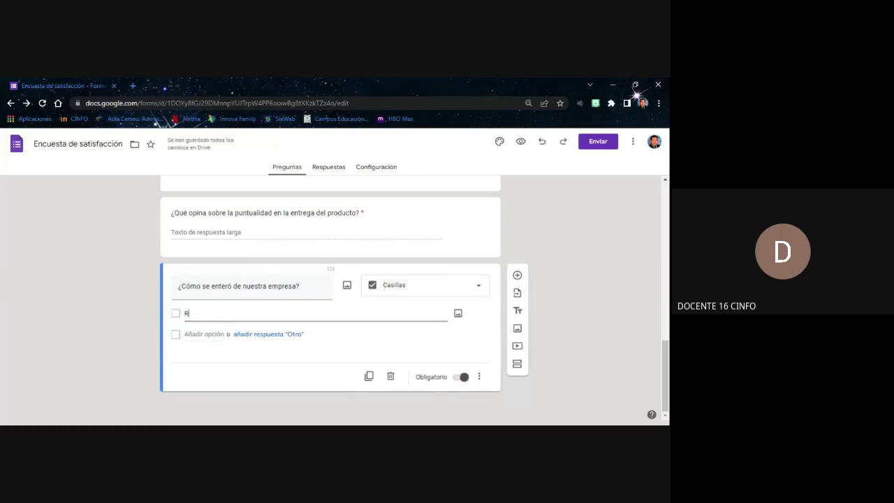
pyautogui.write('ato')
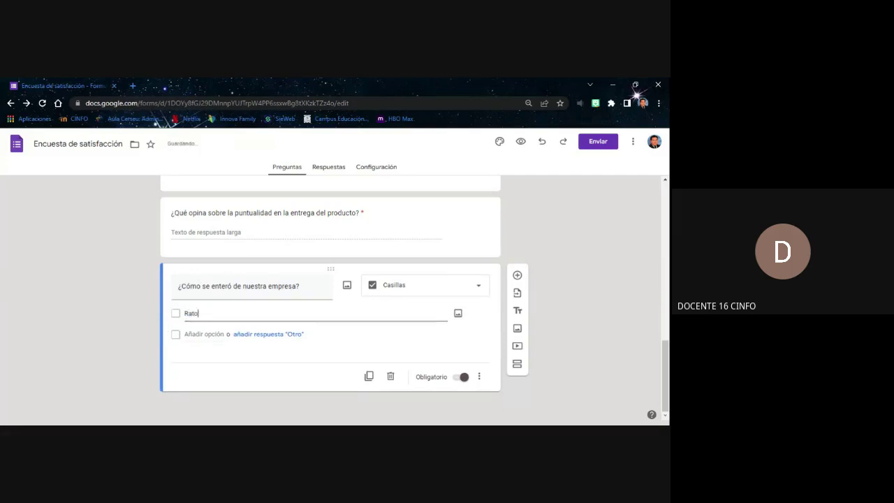
pyautogui.press('BackSpace')
pyautogui.press('BackSpace')
pyautogui.write('dio')
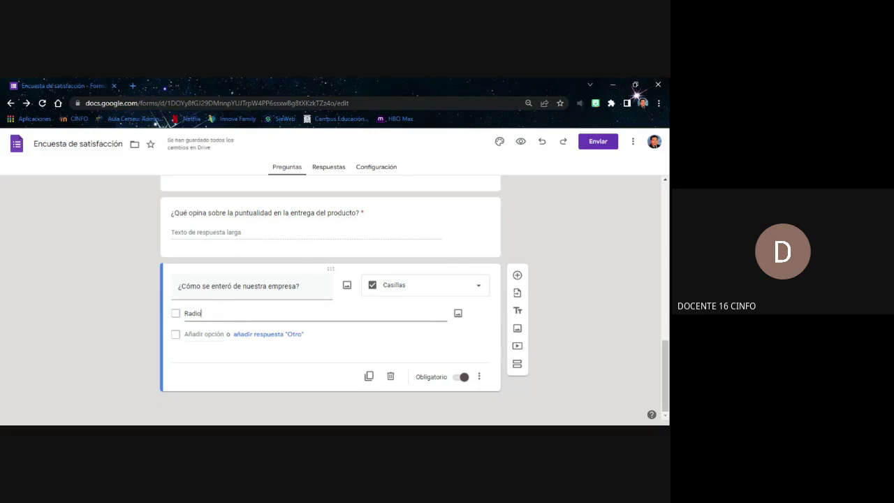
pyautogui.press('Return')
pyautogui.write('TV')
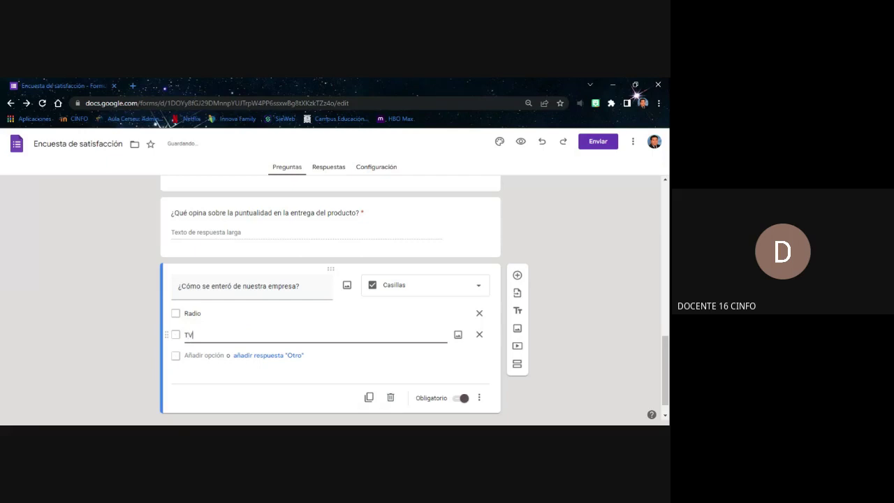
pyautogui.press('Return')
pyautogui.write('R')
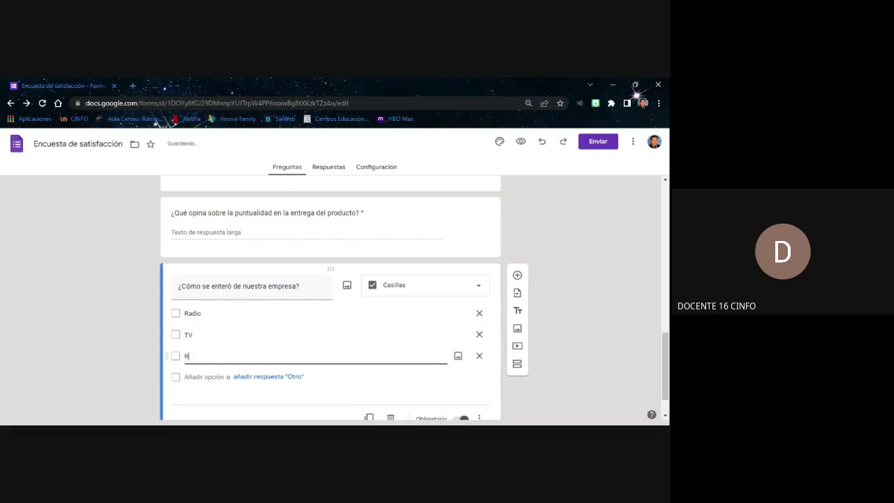
pyautogui.write('edes Sociales')
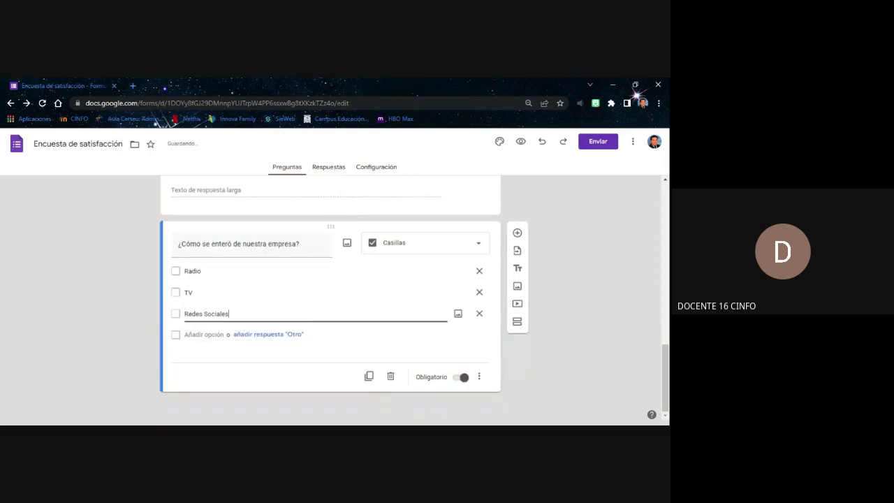
pyautogui.press('Return')
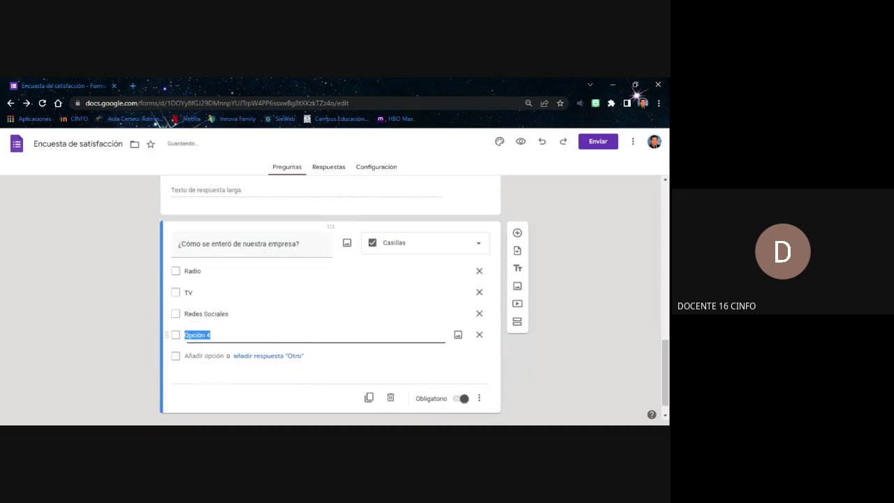
pyautogui.write('Correo')
pyautogui.press('Return')
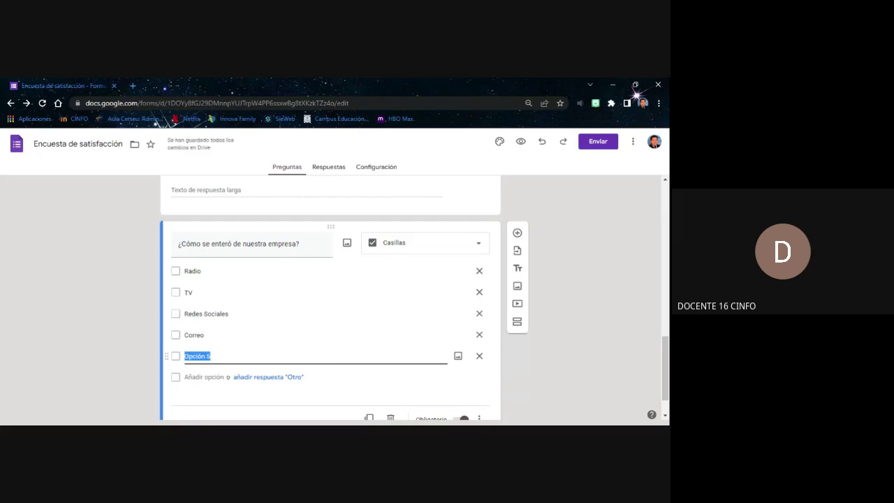
pyautogui.write('Periodico')
pyautogui.press('Up')
pyautogui.press('Up')
pyautogui.doubleClick(208, 360)
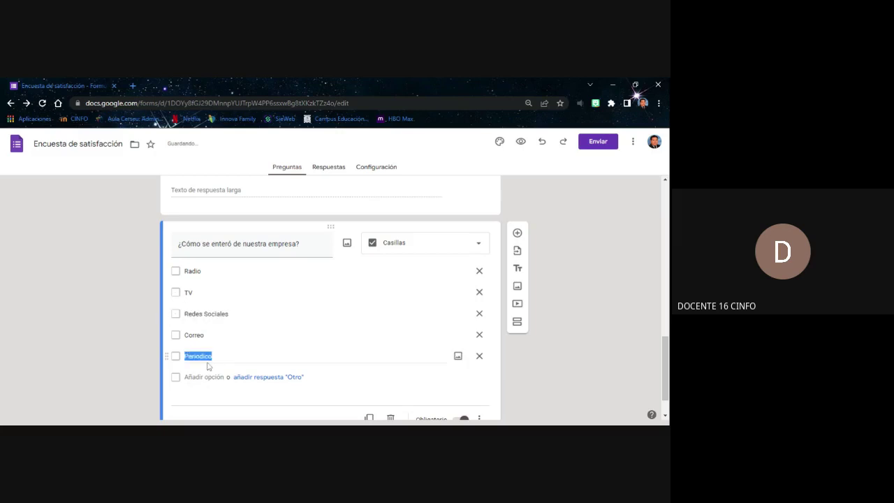
pyautogui.write('Periódico')
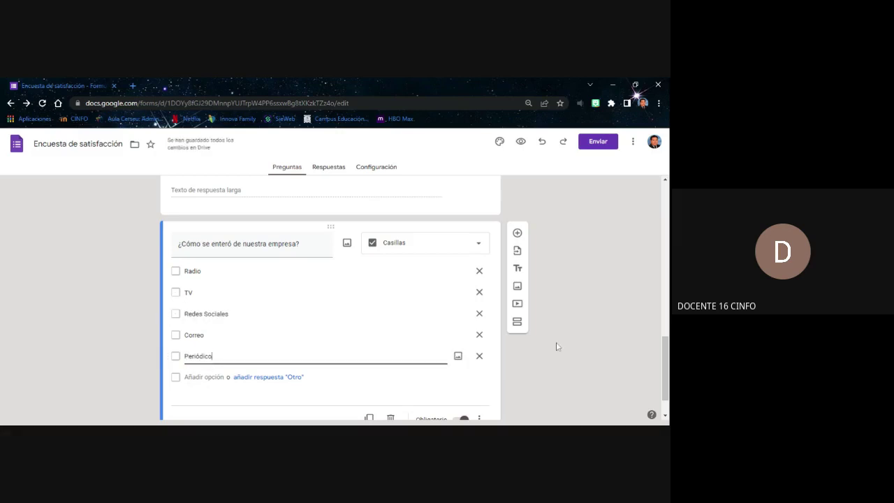
pyautogui.click(559, 347)
# Add an 'Otro' answer choice below Periódico in the how-did-you-hear question
pyautogui.scroll(-1, 566, 350)
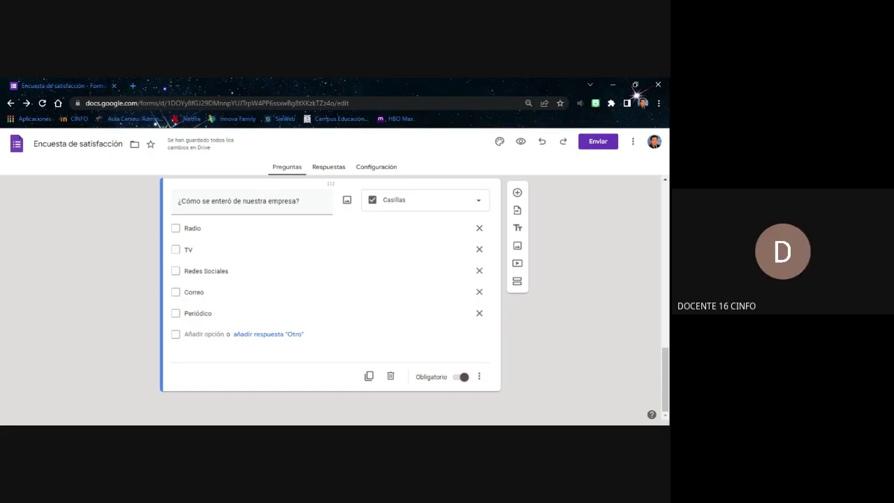
pyautogui.click(292, 335)
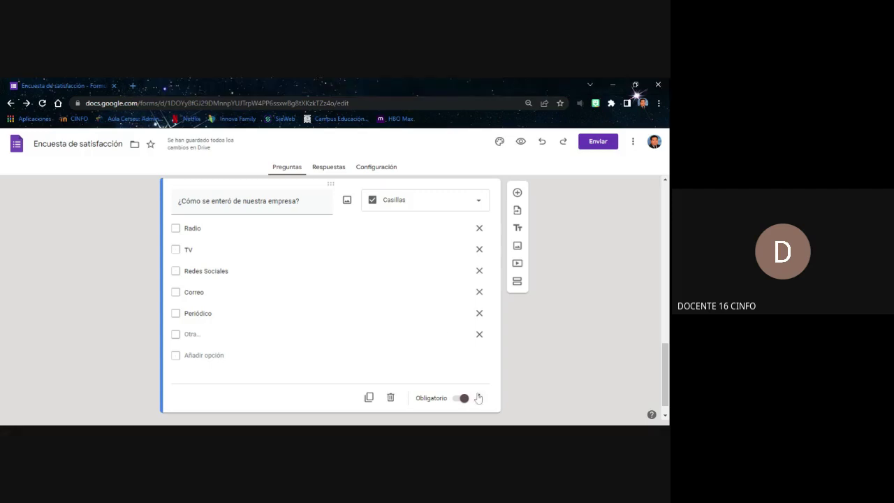
# Add a new Subir archivos question and confirm the Drive upload permission
pyautogui.click(519, 199)
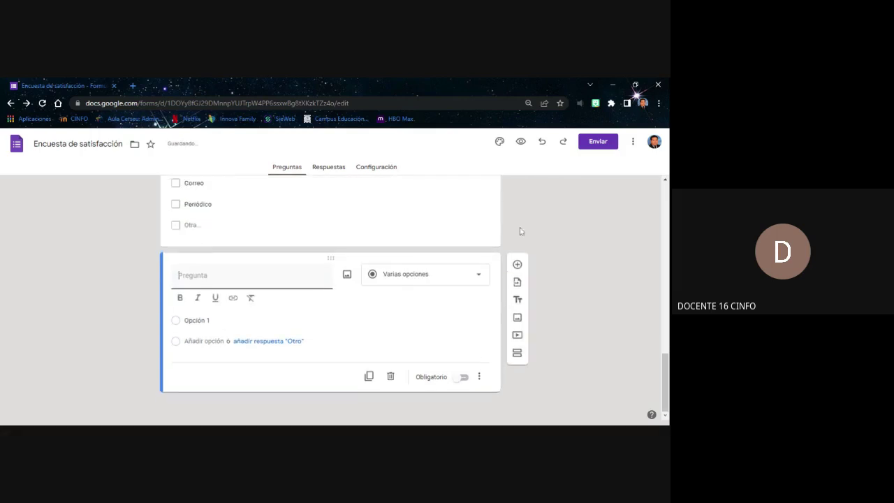
pyautogui.click(479, 275)
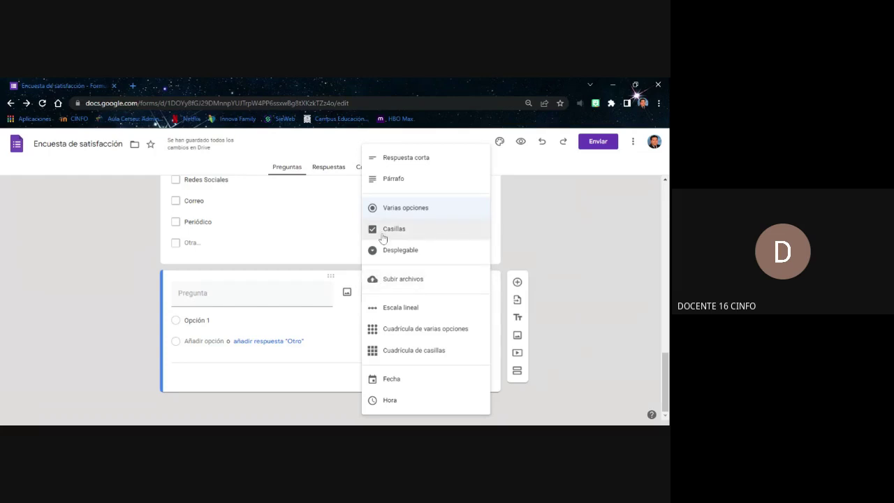
pyautogui.click(383, 281)
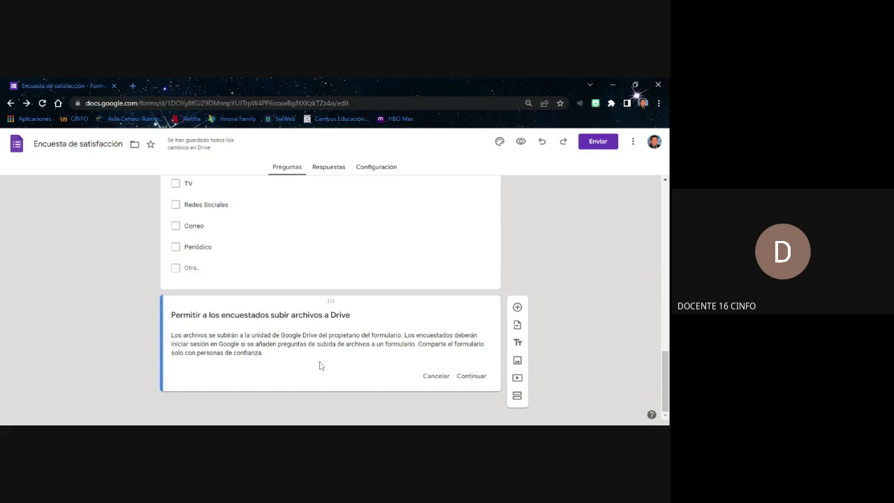
pyautogui.click(471, 377)
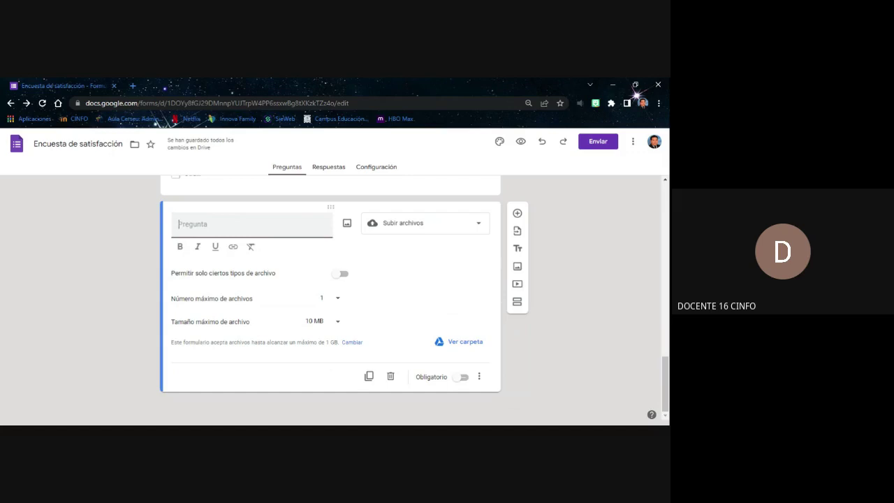
# Title the upload question 'cuelgue aquí su CV' and allow only PDF files
pyautogui.write('cuel')
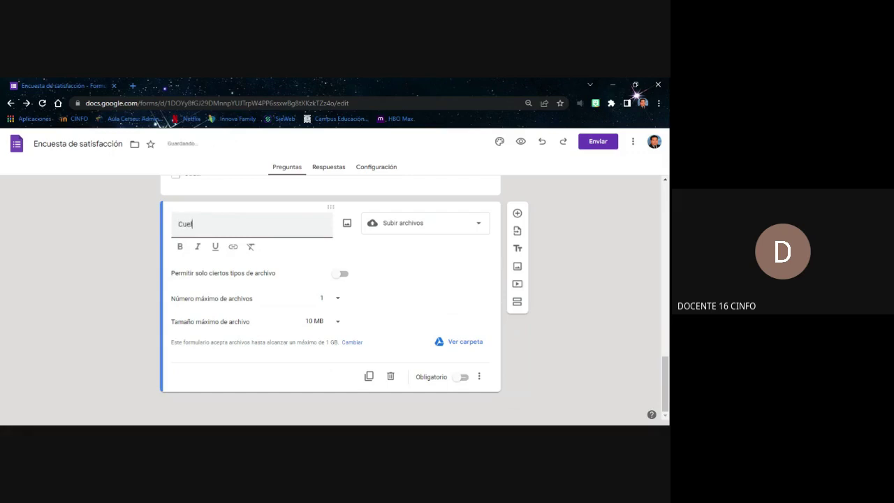
pyautogui.write('gue aquí su CV')
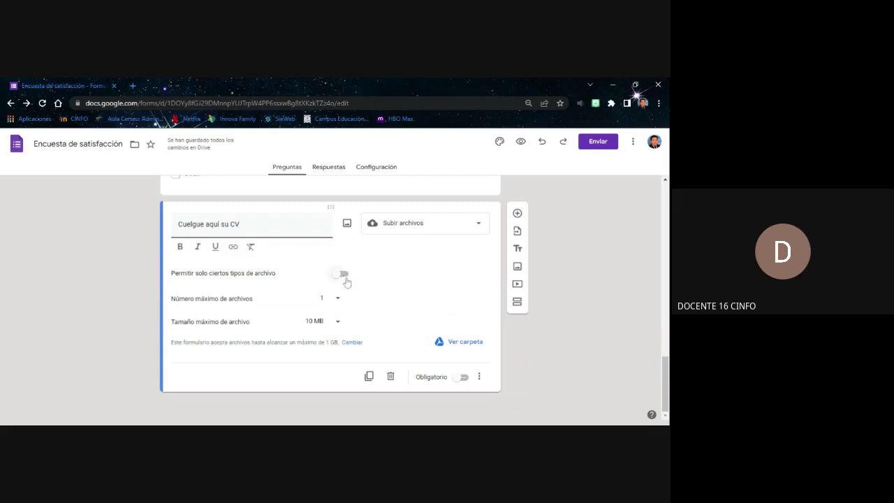
pyautogui.click(343, 274)
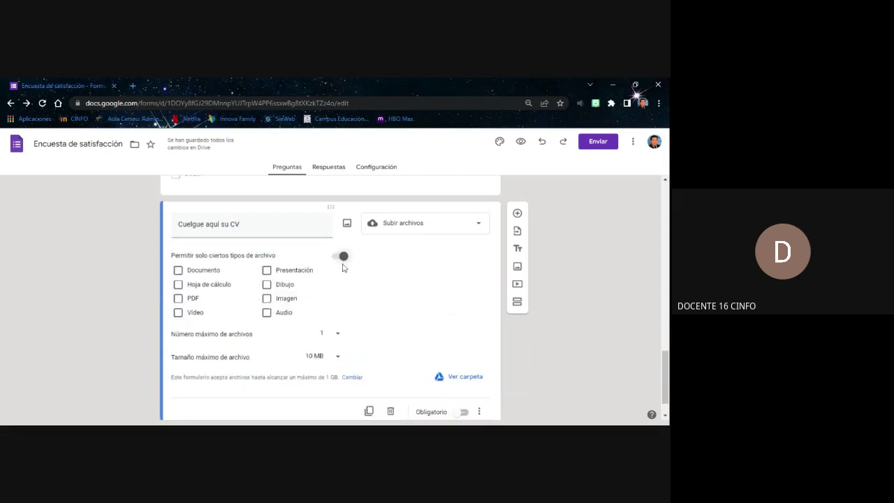
pyautogui.click(179, 299)
pyautogui.scroll(-1, 333, 275)
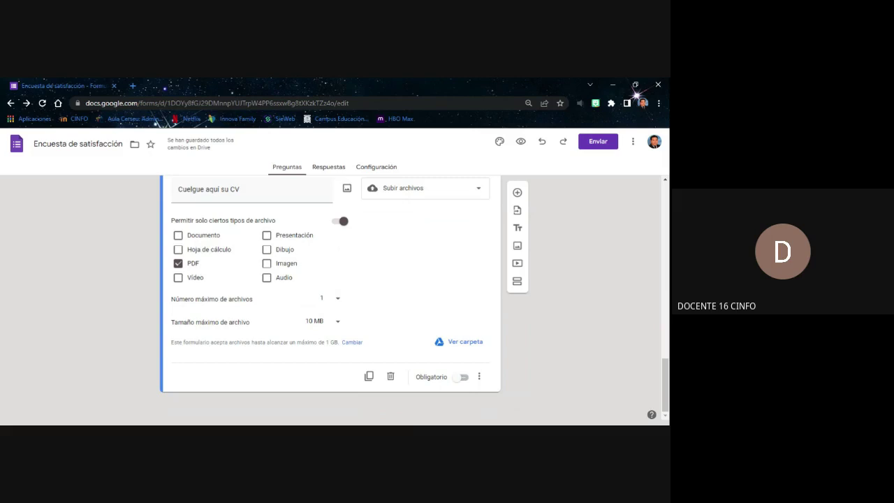
# Try 100 MB as the maximum file size, then set it back to 10 MB
pyautogui.click(338, 322)
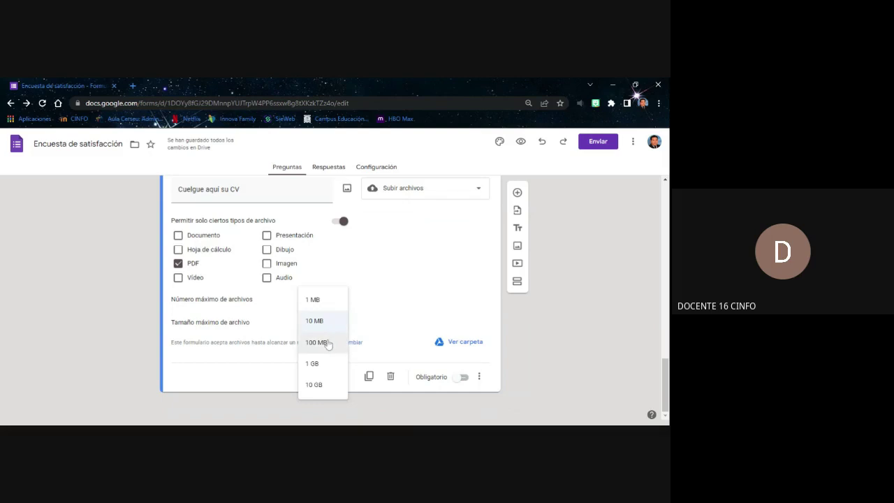
pyautogui.click(328, 345)
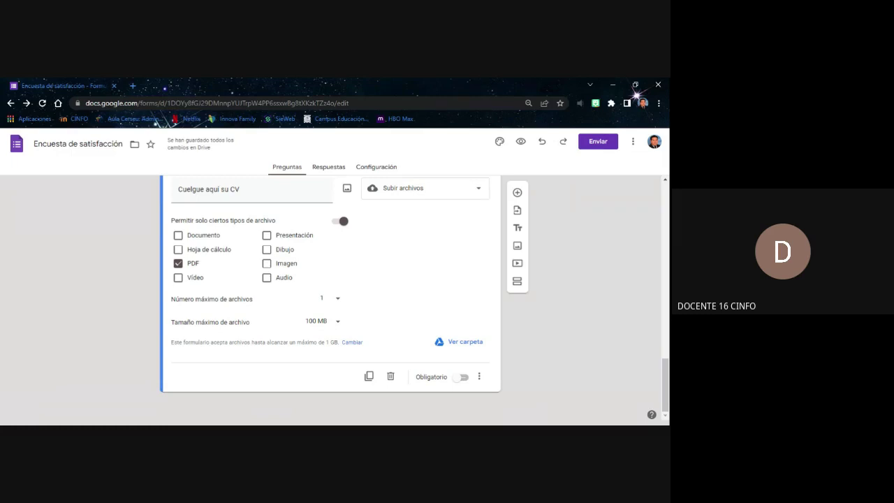
pyautogui.click(320, 322)
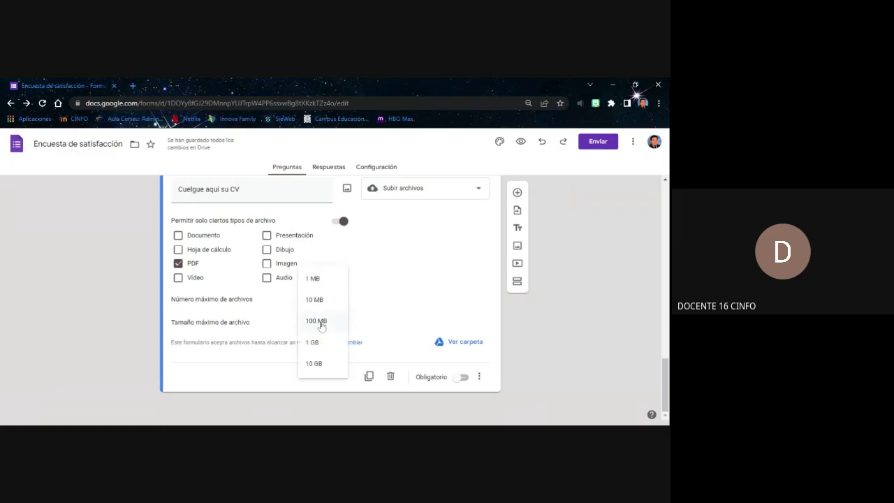
pyautogui.click(323, 301)
pyautogui.click(329, 322)
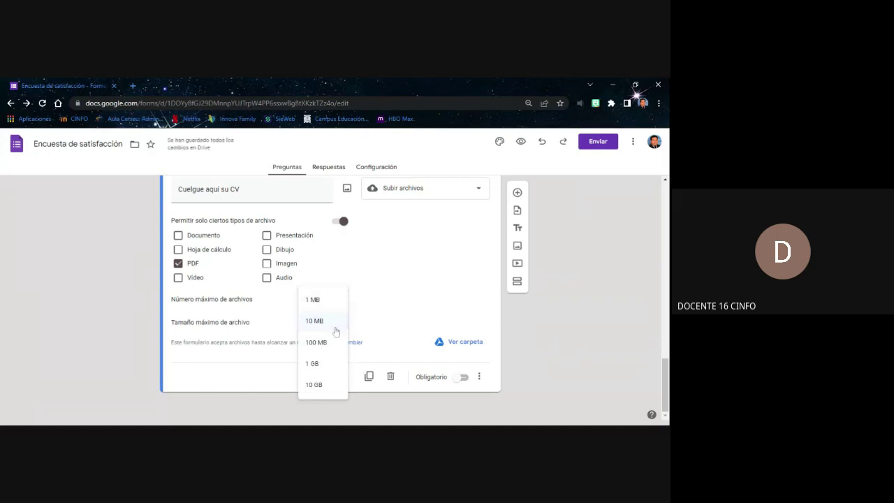
pyautogui.click(323, 323)
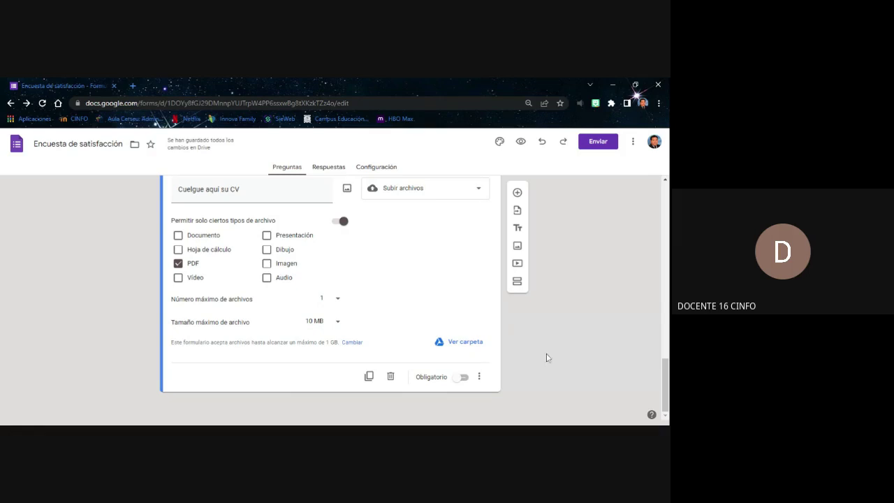
# Switch on Obligatorio so the CV upload question is required
pyautogui.scroll(1, 550, 339)
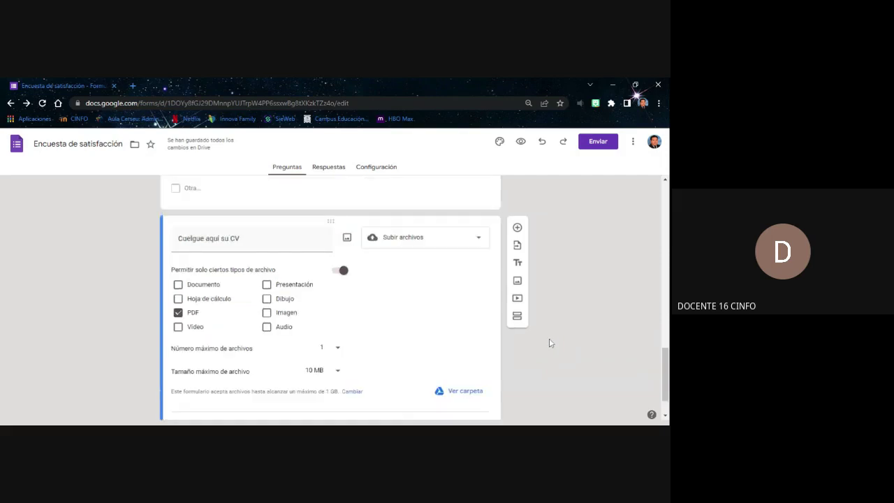
pyautogui.scroll(-1, 550, 340)
pyautogui.click(461, 377)
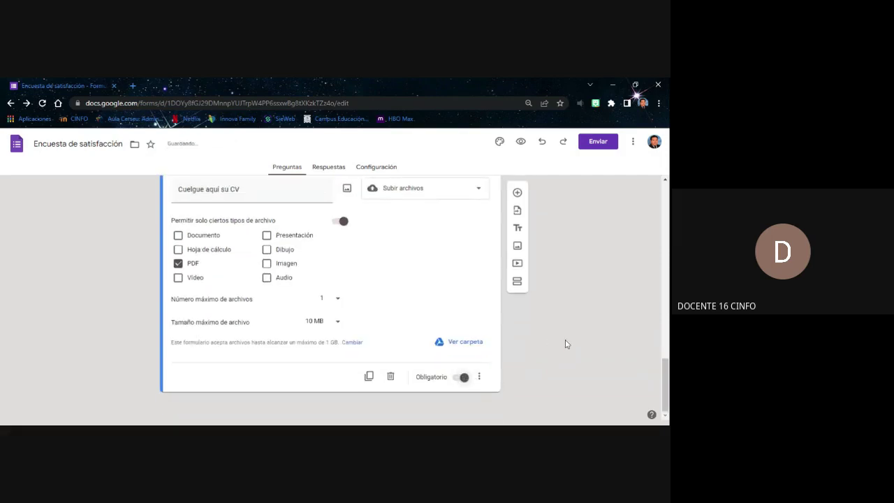
pyautogui.moveTo(666, 368); pyautogui.dragTo(664, 367)
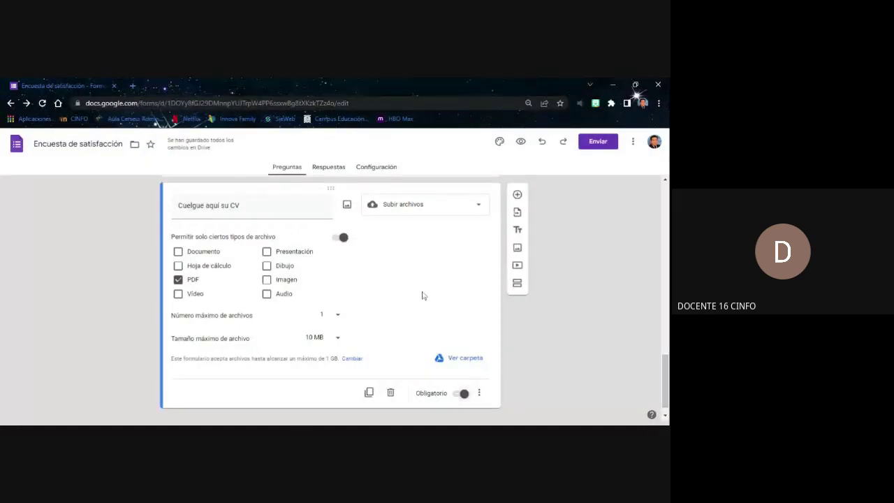
# Scroll the form editor back up to the header image and survey title
pyautogui.scroll(10, 352, 268)
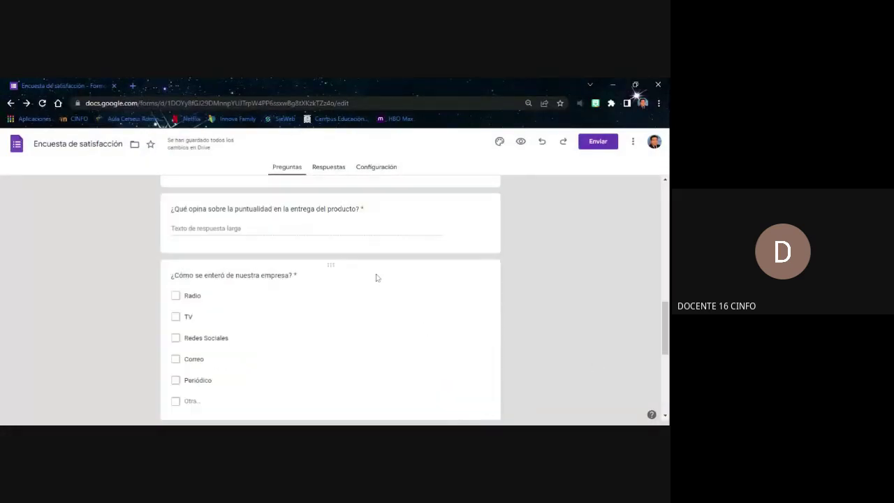
pyautogui.scroll(-10, 375, 276)
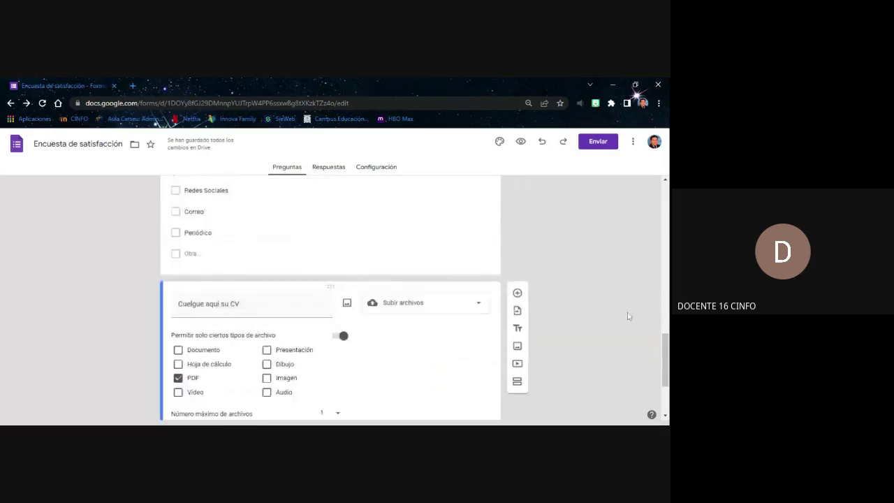
pyautogui.scroll(6, 539, 318)
pyautogui.scroll(10, 539, 318)
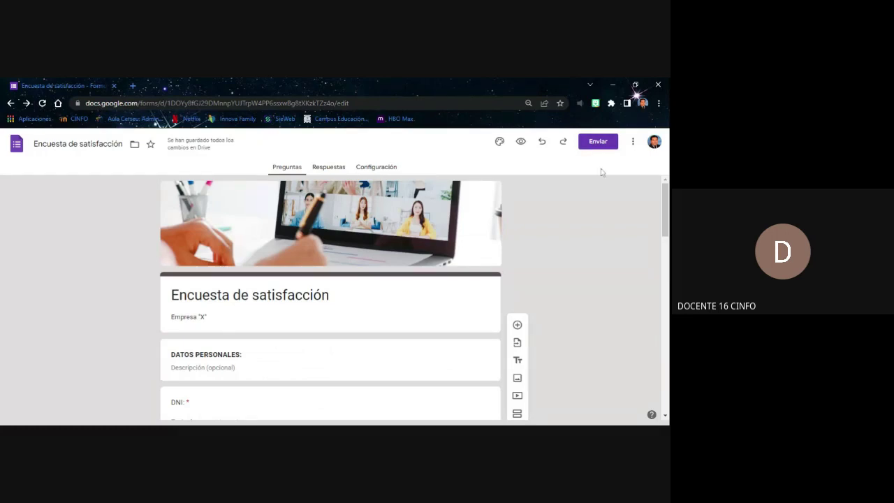
# Open the Enviar formulario dialog on e-mail, entering then clearing a test recipient
pyautogui.click(597, 147)
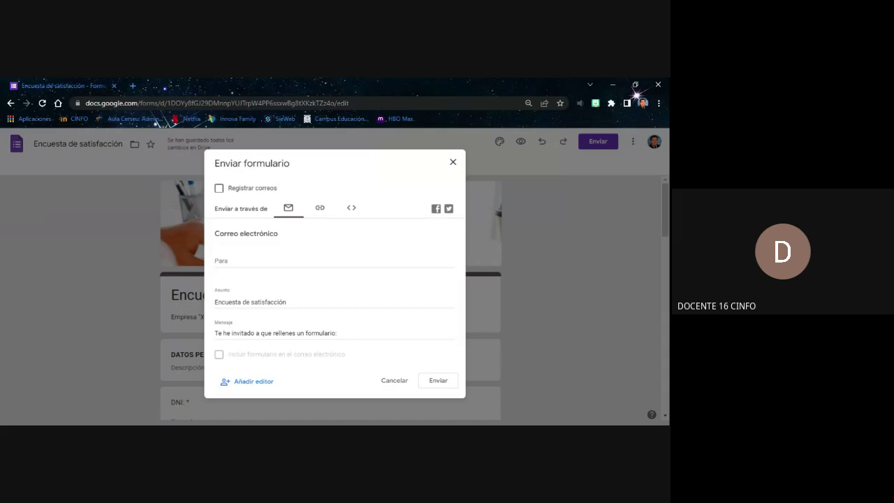
pyautogui.click(283, 259)
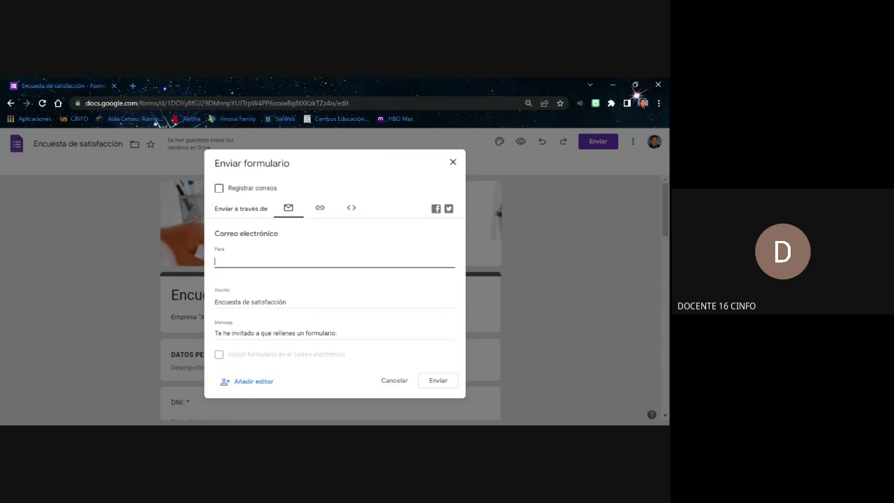
pyautogui.write('dddd@g')
pyautogui.hotkey('ctrl', 'a')
pyautogui.press('BackSpace')
pyautogui.click(221, 357)
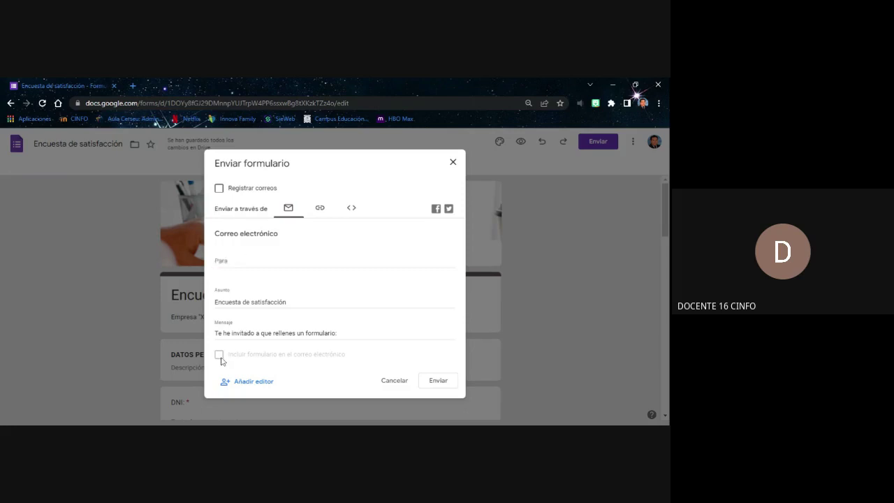
pyautogui.doubleClick(232, 355)
pyautogui.click(222, 189)
pyautogui.click(258, 262)
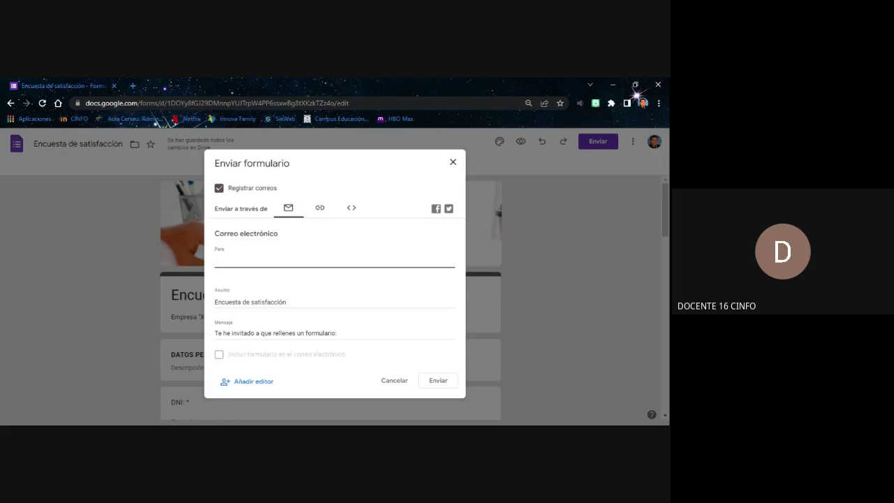
pyautogui.write('el')
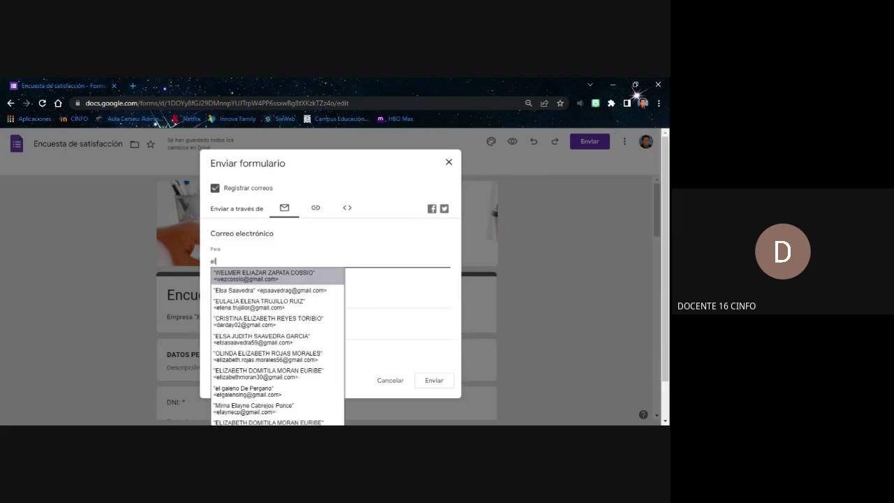
pyautogui.click(264, 275)
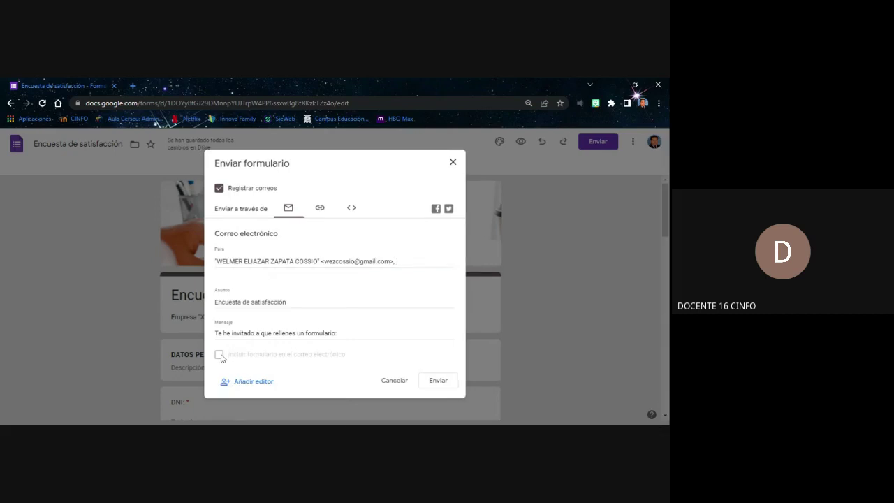
pyautogui.click(219, 188)
pyautogui.moveTo(396, 263); pyautogui.dragTo(210, 269)
pyautogui.press('BackSpace')
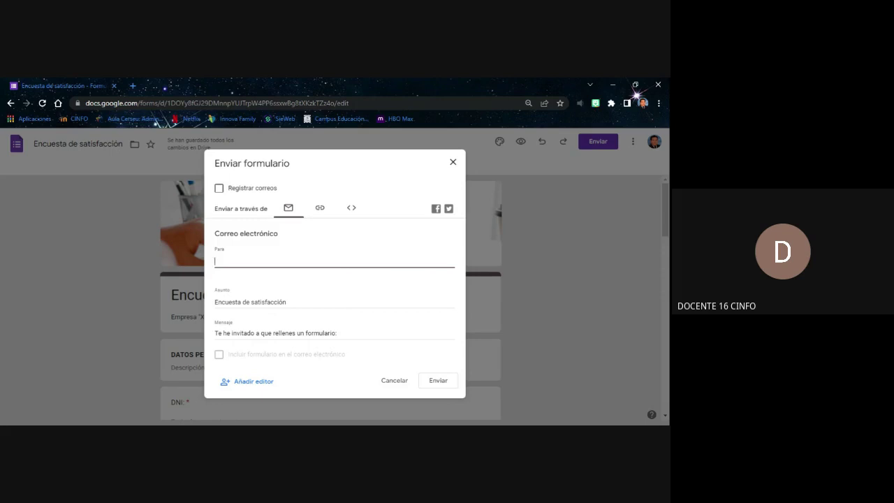
# Shorten the survey's link to a forms.gle URL and copy it to the clipboard
pyautogui.click(320, 209)
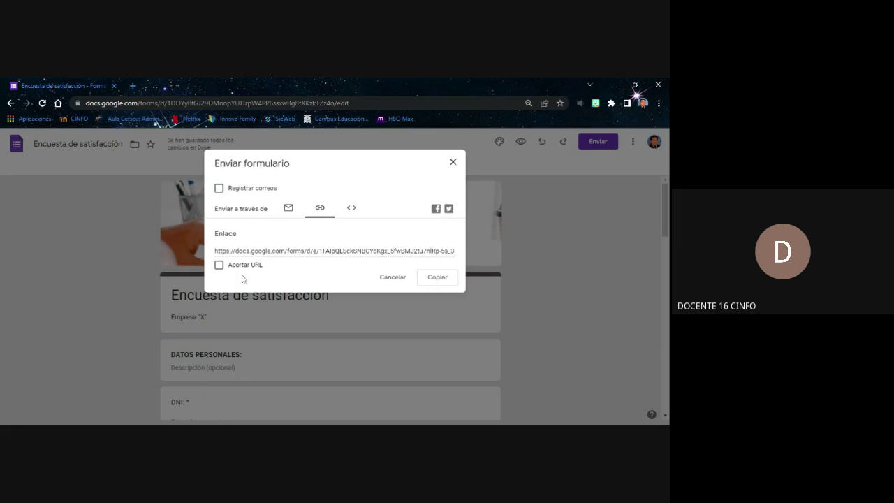
pyautogui.click(219, 266)
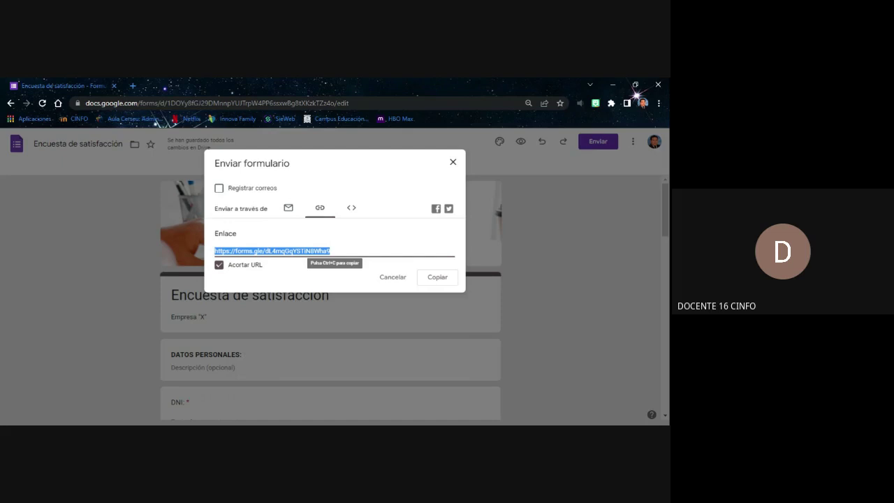
pyautogui.click(436, 277)
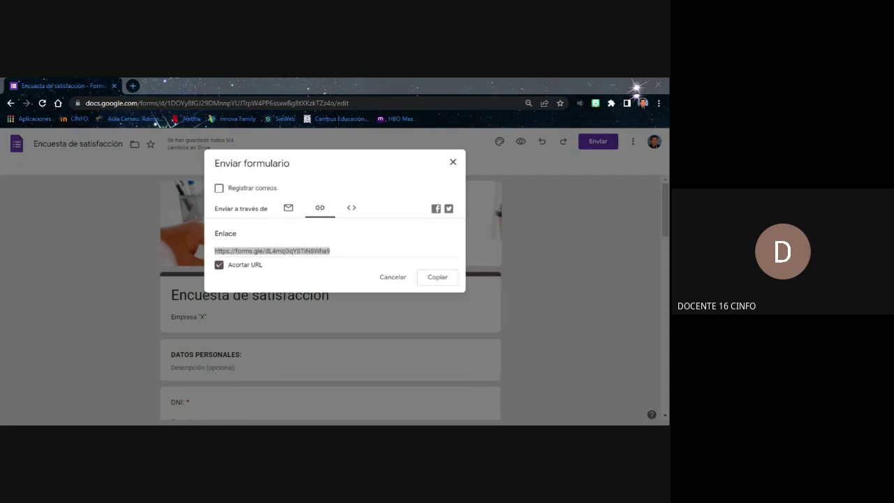
# View the embed-HTML option, which reports the form can't be embedded due to file uploads
pyautogui.click(352, 340)
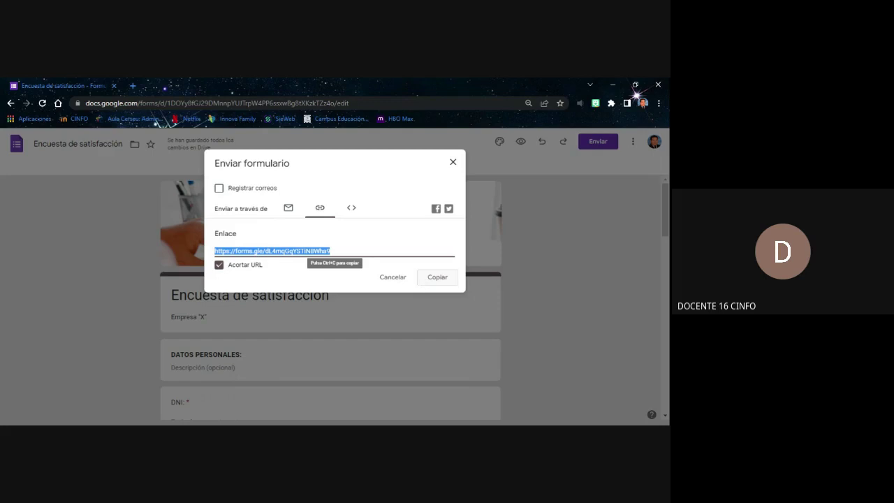
pyautogui.click(354, 288)
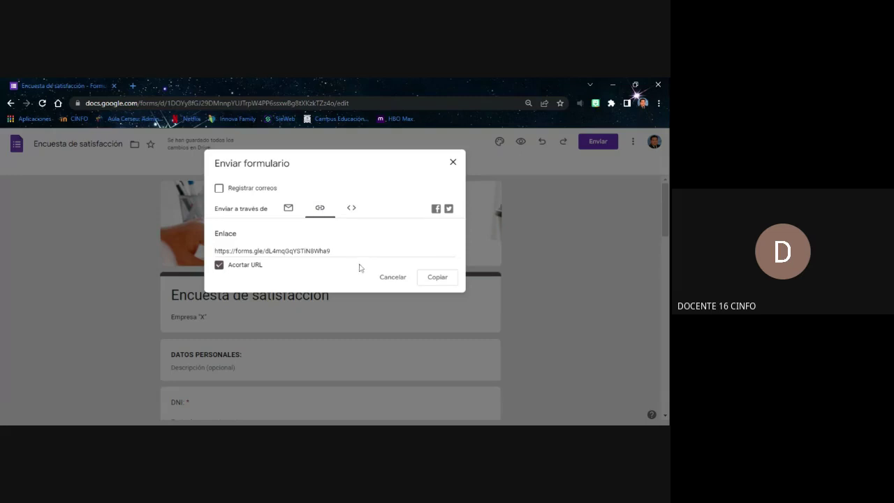
pyautogui.click(353, 215)
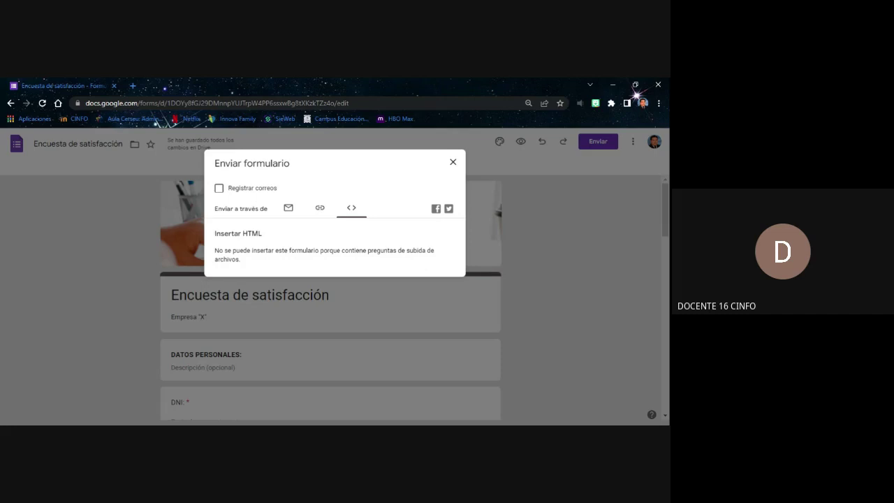
# Return to the shortened link view and close the 'Enviar formulario' dialog
pyautogui.click(324, 213)
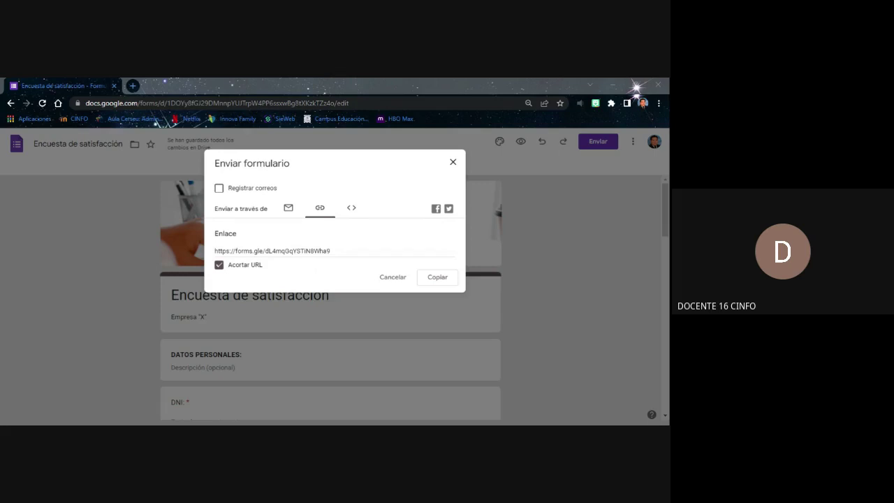
pyautogui.click(452, 168)
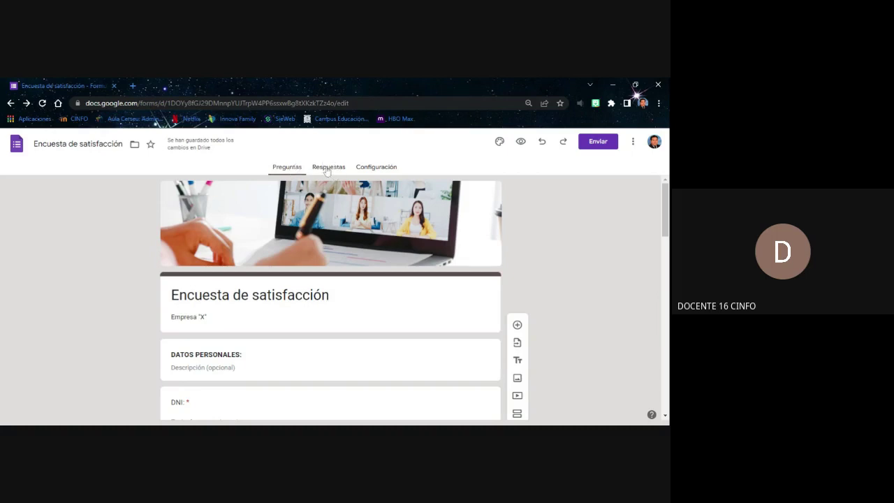
pyautogui.click(327, 171)
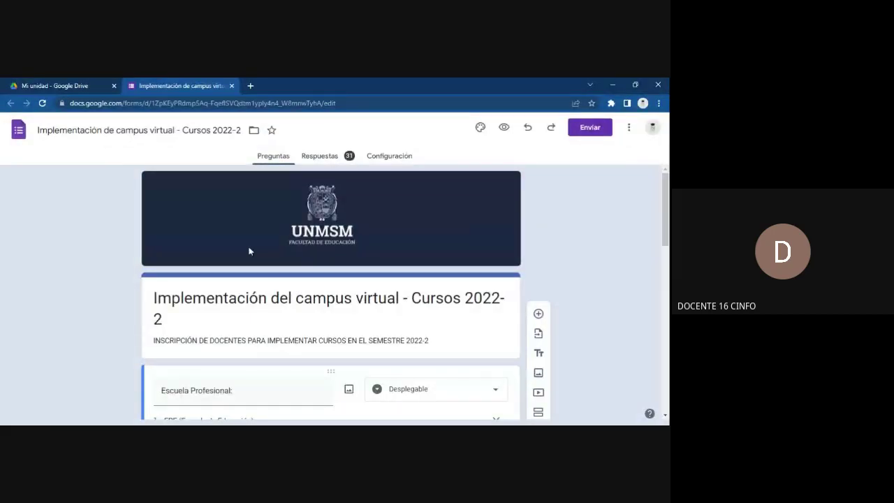
pyautogui.scroll(-3, 126, 254)
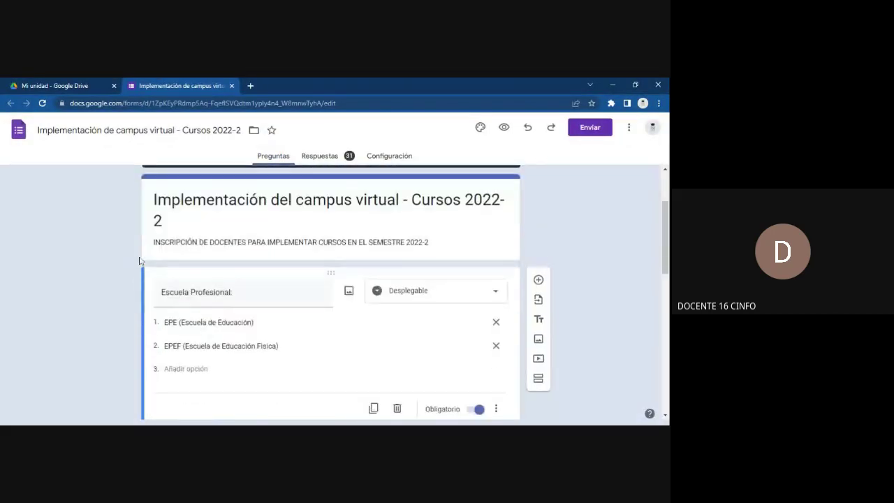
pyautogui.scroll(-8, 139, 260)
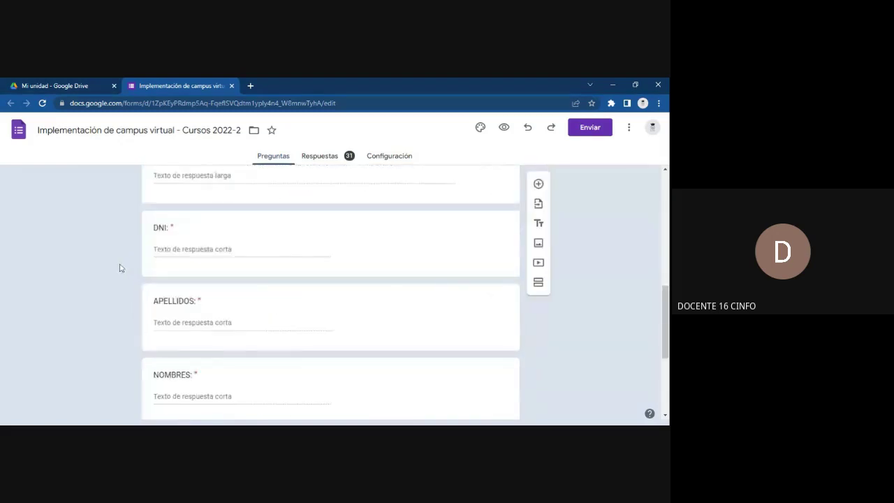
pyautogui.scroll(-5, 120, 268)
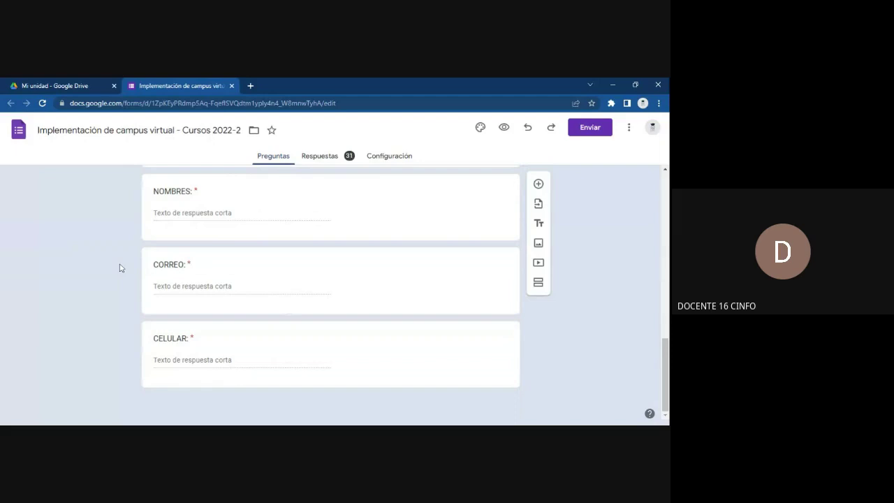
# Review the campus virtual form's 31-response summary, then set it to accept responses again
pyautogui.click(328, 156)
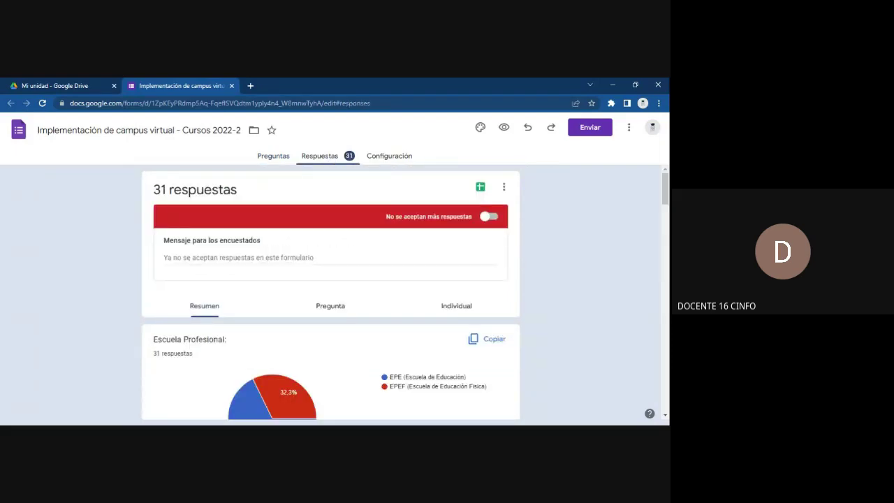
pyautogui.scroll(-2, 76, 225)
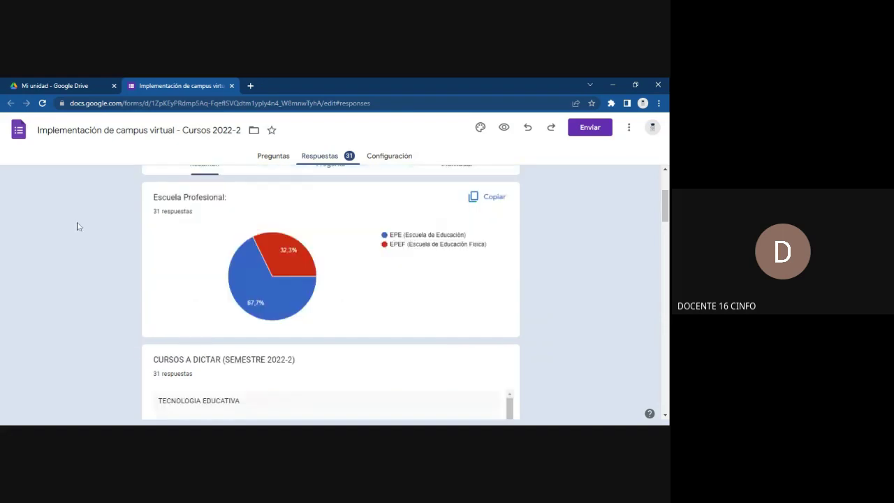
pyautogui.moveTo(307, 257)
pyautogui.scroll(-3, 344, 251)
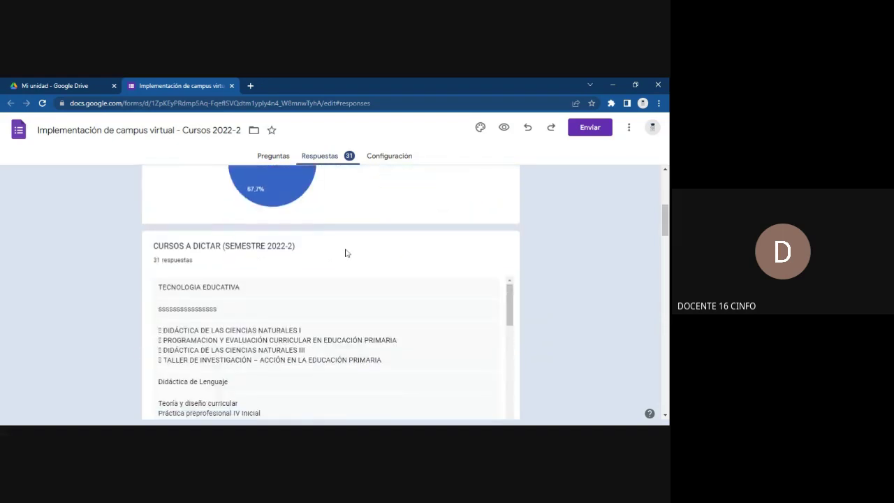
pyautogui.scroll(-10, 345, 251)
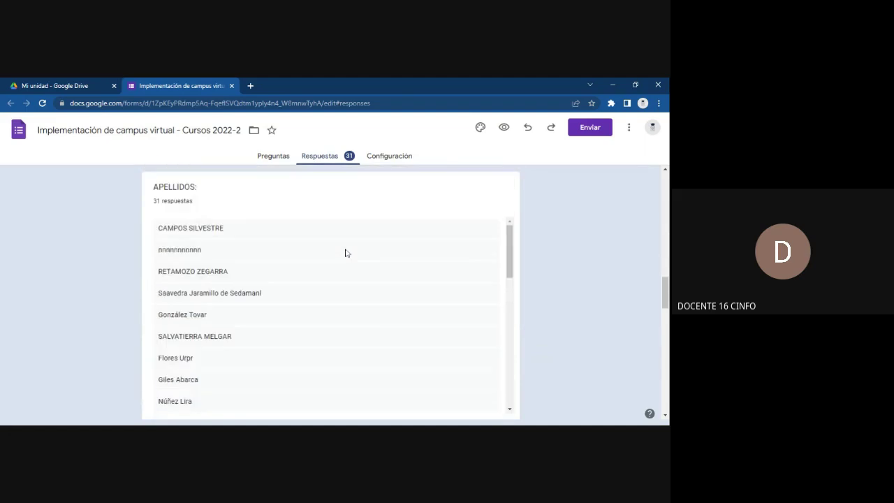
pyautogui.scroll(-3, 345, 253)
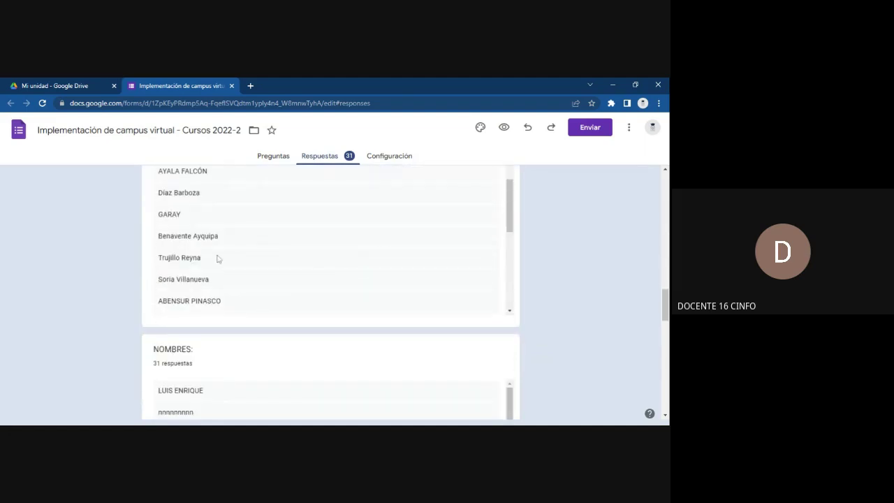
pyautogui.scroll(-2, 217, 259)
pyautogui.scroll(-2, 265, 342)
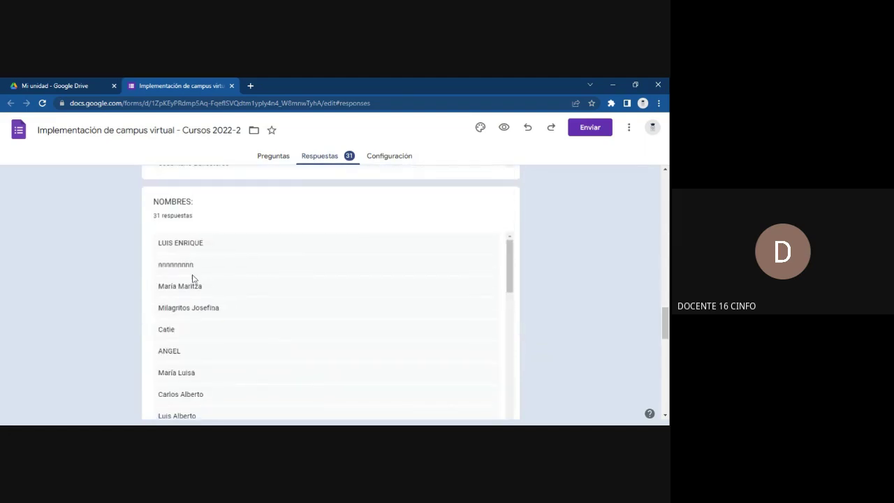
pyautogui.scroll(-3, 186, 276)
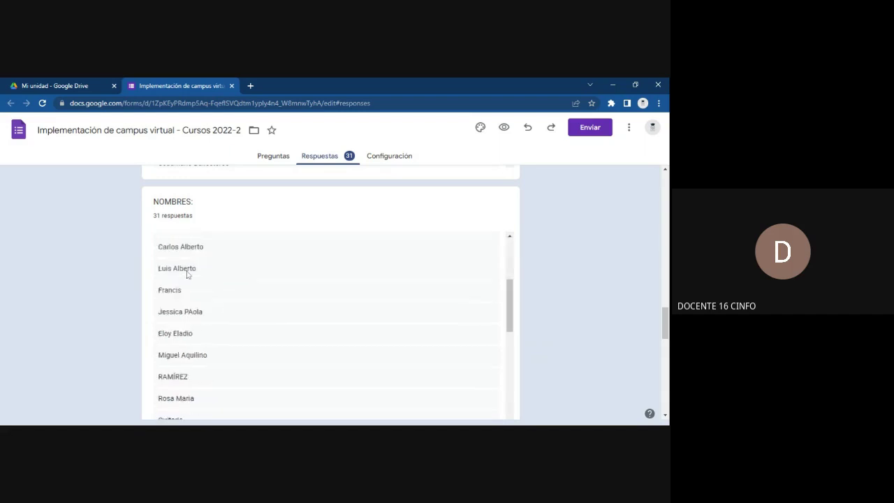
pyautogui.scroll(-3, 185, 275)
pyautogui.scroll(-4, 124, 300)
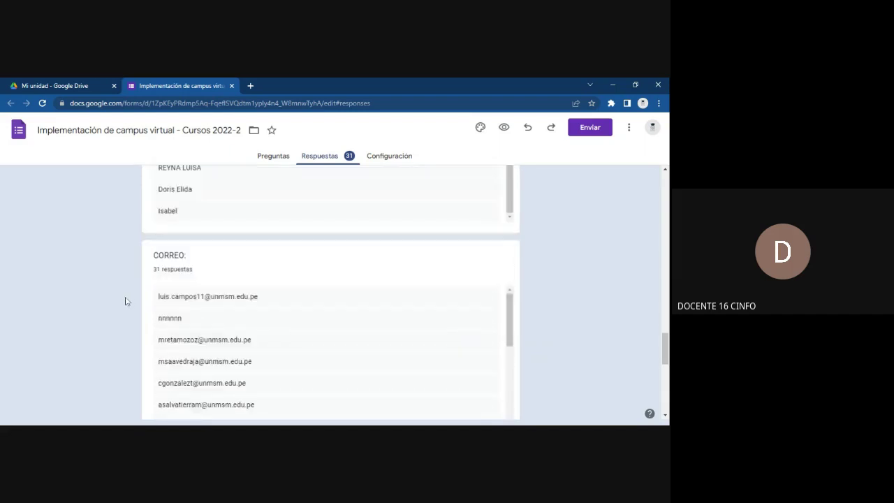
pyautogui.scroll(-3, 171, 240)
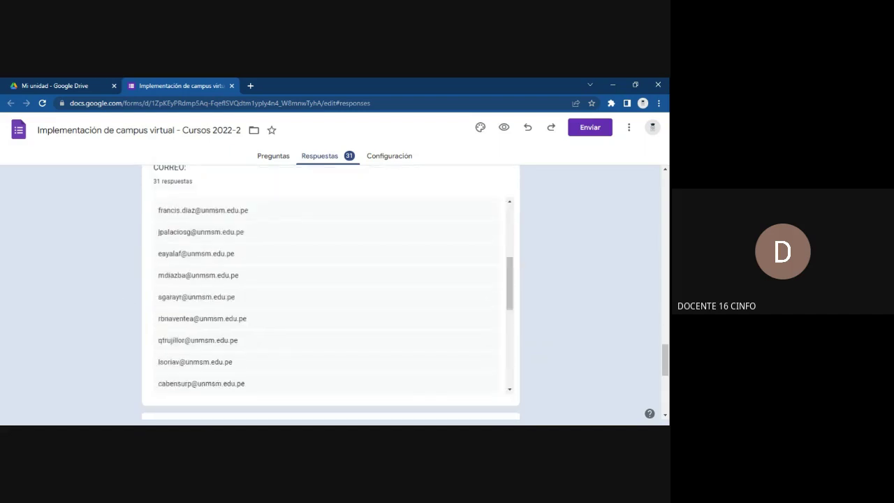
pyautogui.scroll(-2, 327, 294)
pyautogui.scroll(5, 383, 260)
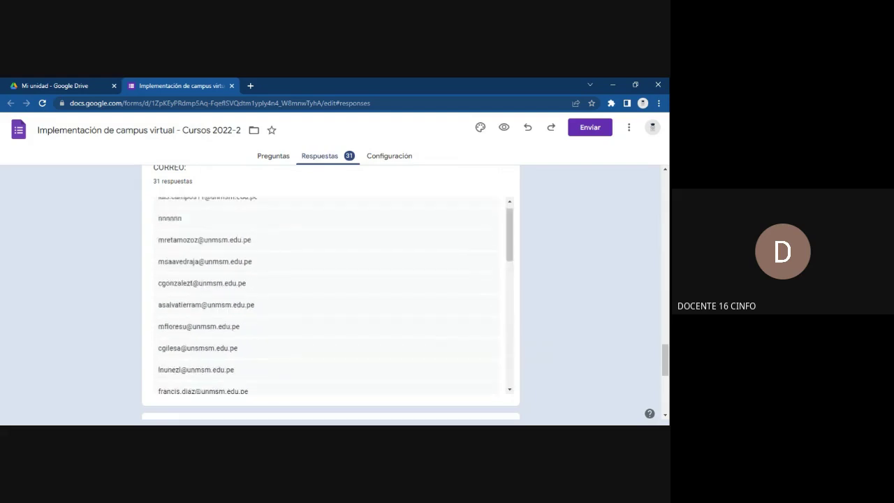
pyautogui.scroll(3, 383, 260)
pyautogui.scroll(15, 383, 260)
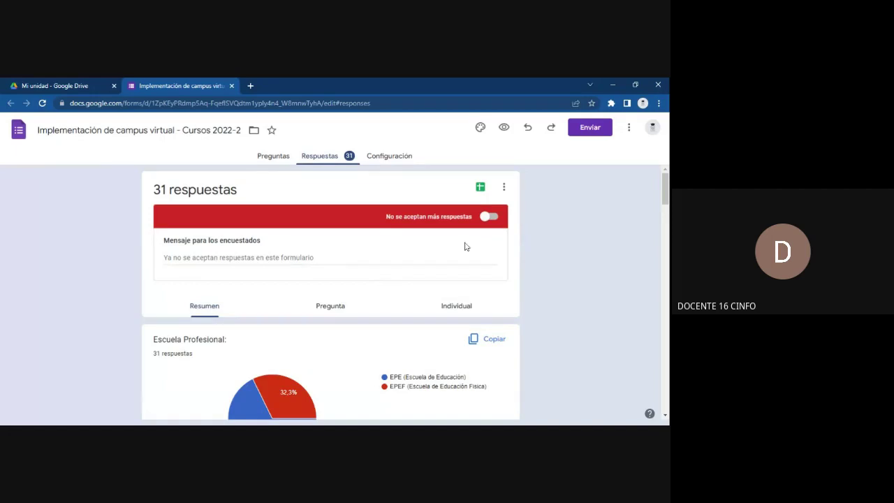
pyautogui.click(490, 217)
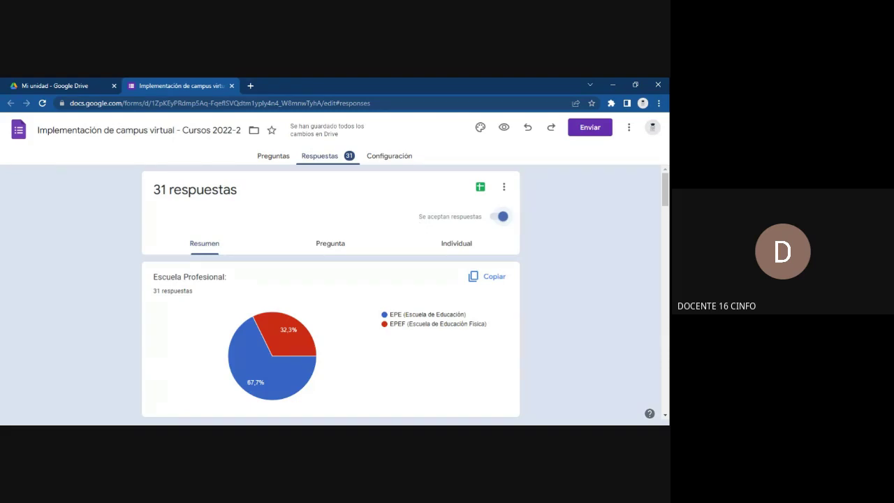
# Switch off 'Se aceptan respuestas' on the campus virtual form
pyautogui.click(498, 218)
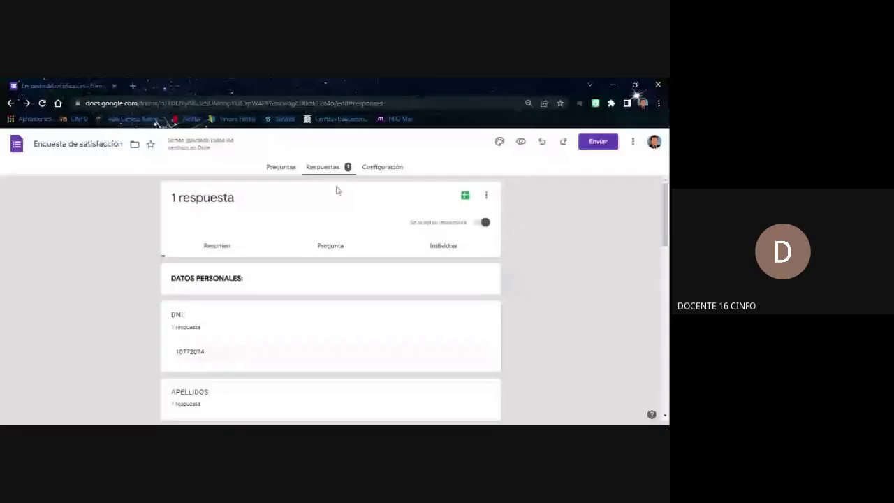
pyautogui.click(281, 166)
pyautogui.click(323, 167)
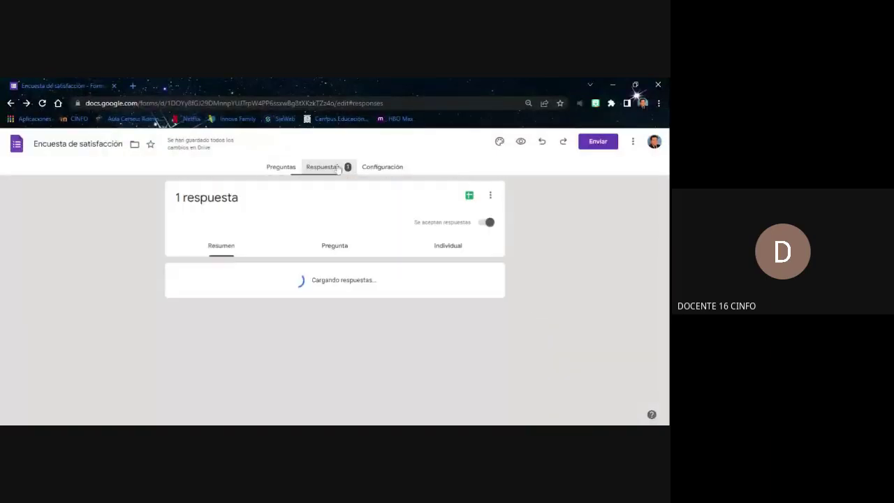
pyautogui.scroll(-2, 210, 312)
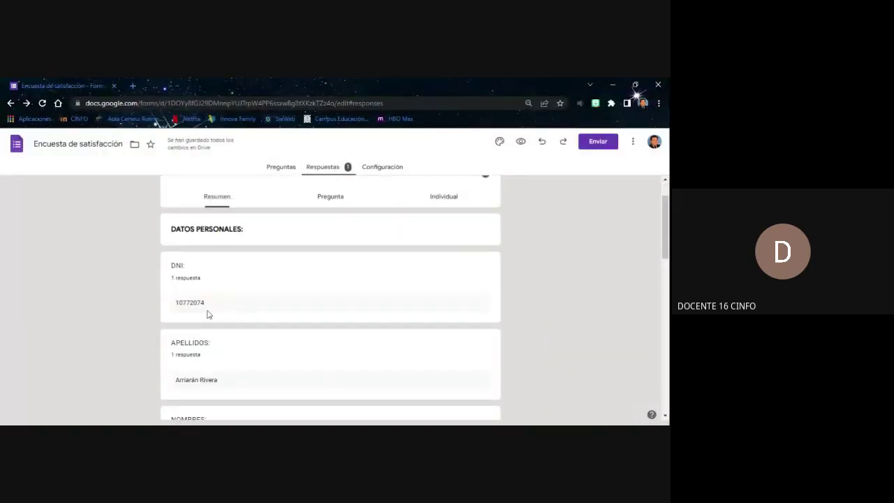
pyautogui.scroll(-1, 237, 304)
pyautogui.scroll(-2, 258, 287)
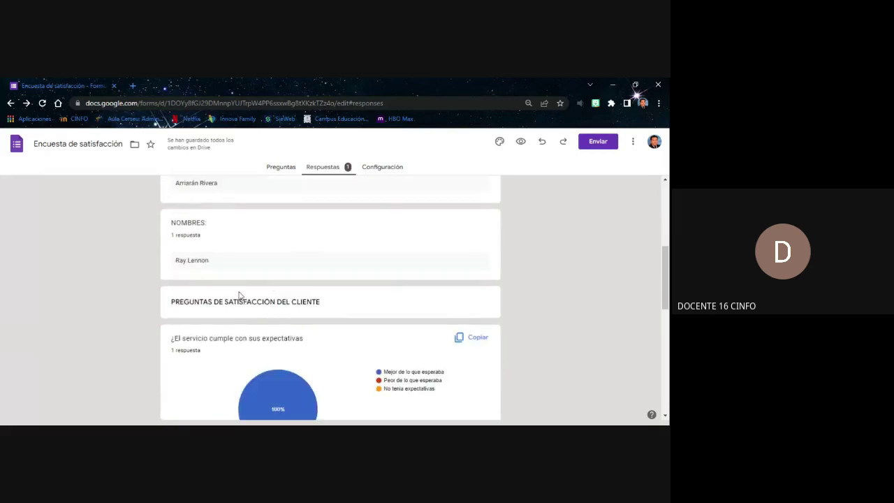
pyautogui.scroll(-1, 244, 274)
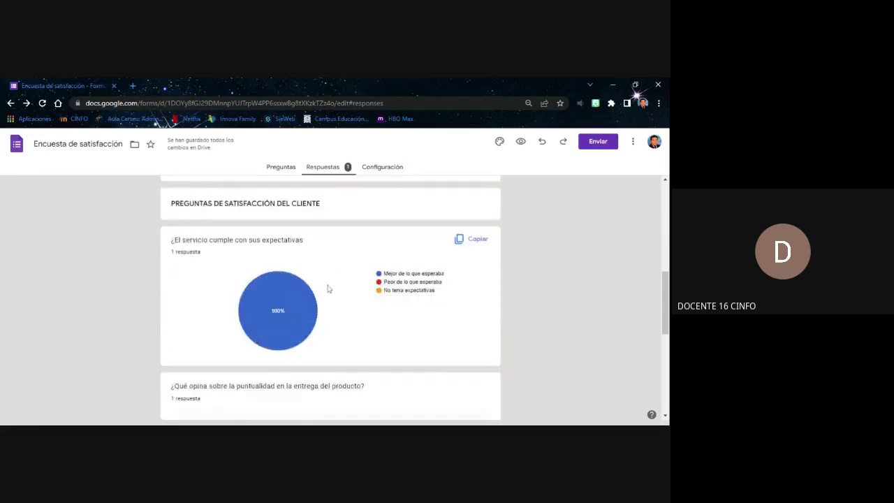
pyautogui.scroll(-3, 263, 272)
pyautogui.scroll(-1, 264, 274)
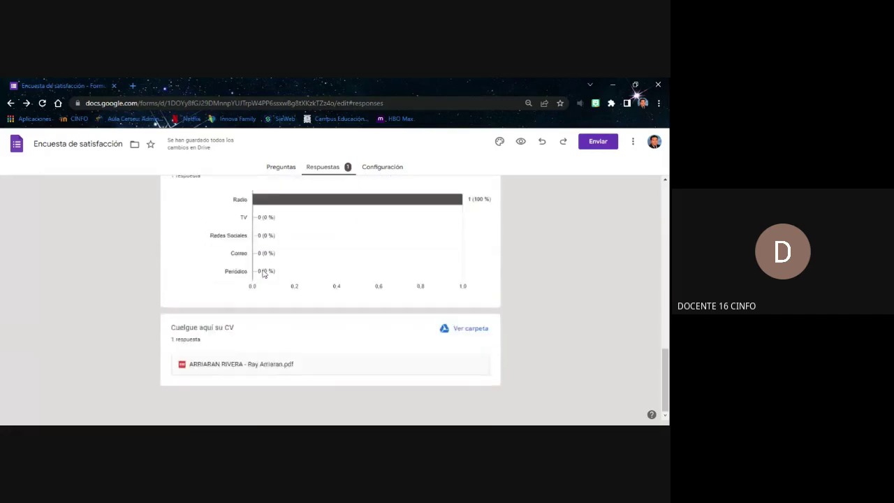
pyautogui.scroll(1, 264, 274)
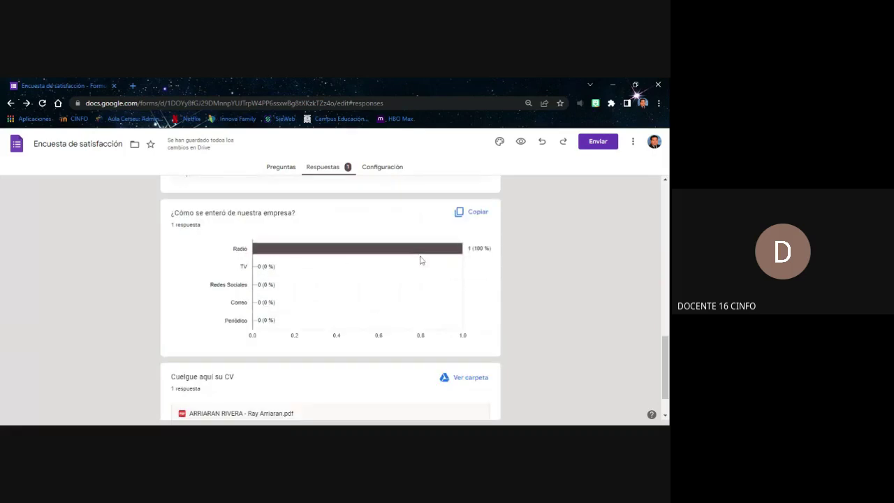
pyautogui.scroll(-1, 325, 254)
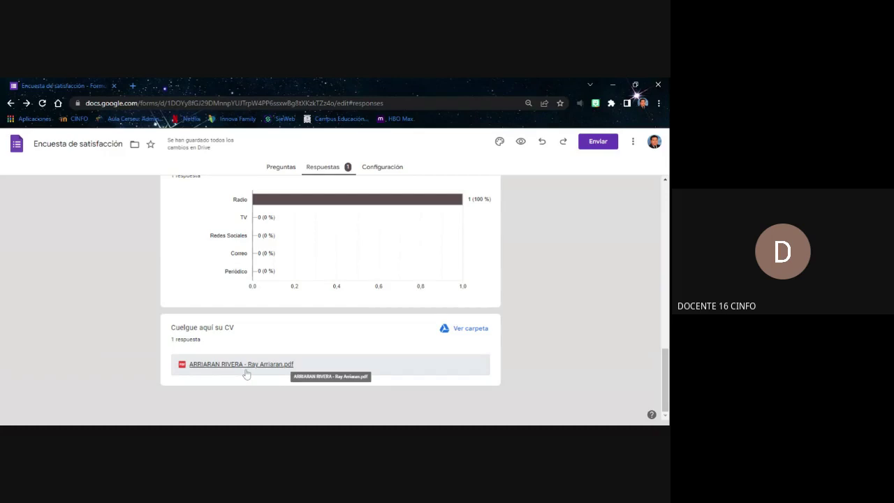
pyautogui.scroll(6, 515, 300)
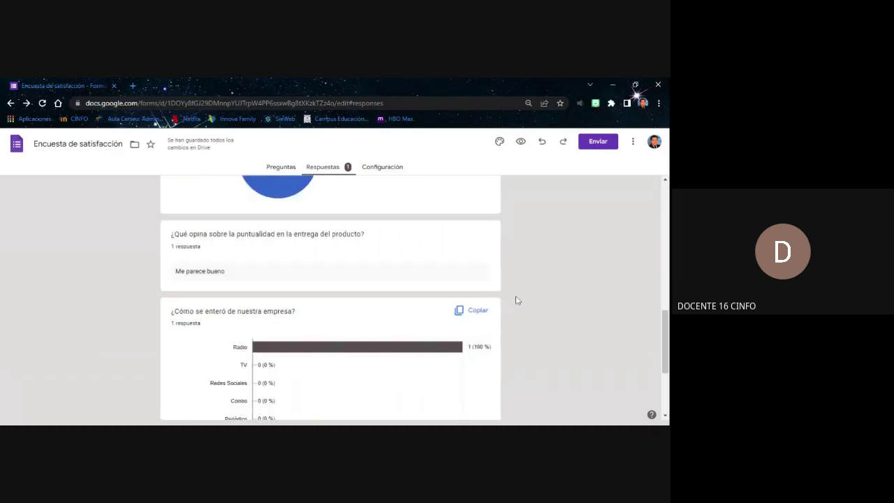
pyautogui.scroll(5, 516, 300)
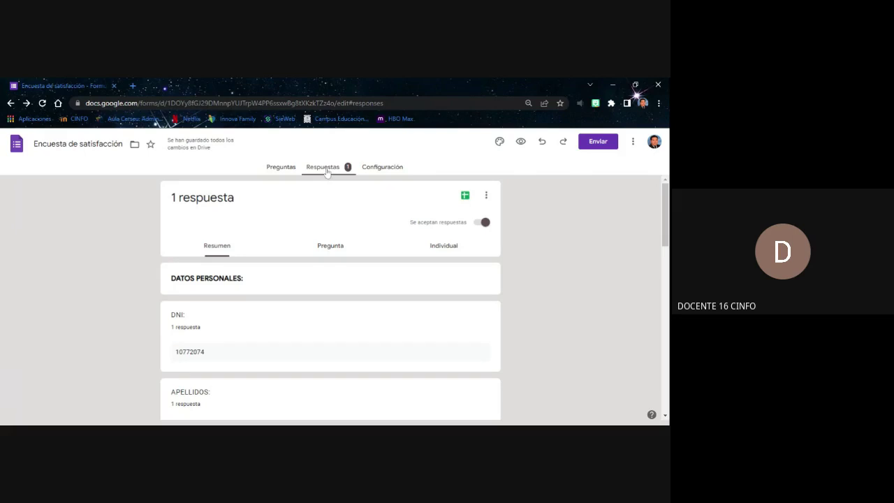
pyautogui.click(465, 197)
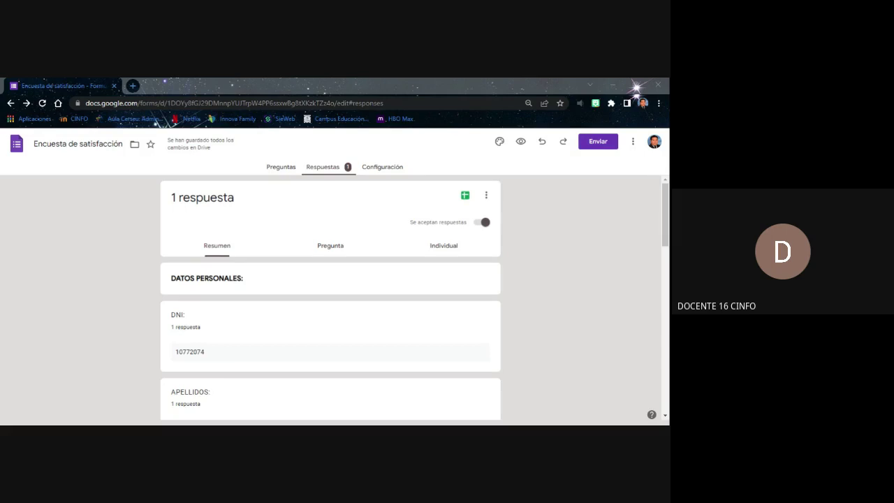
# Return to the survey's Preguntas view, review its questions, then go to Configuración
pyautogui.click(280, 166)
pyautogui.scroll(-2, 289, 289)
pyautogui.scroll(-2, 261, 254)
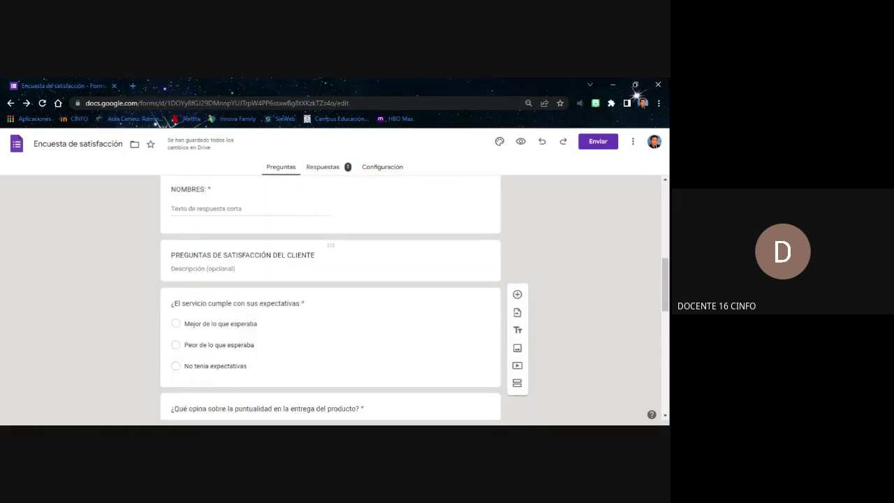
pyautogui.scroll(-2, 331, 300)
pyautogui.scroll(10, 330, 301)
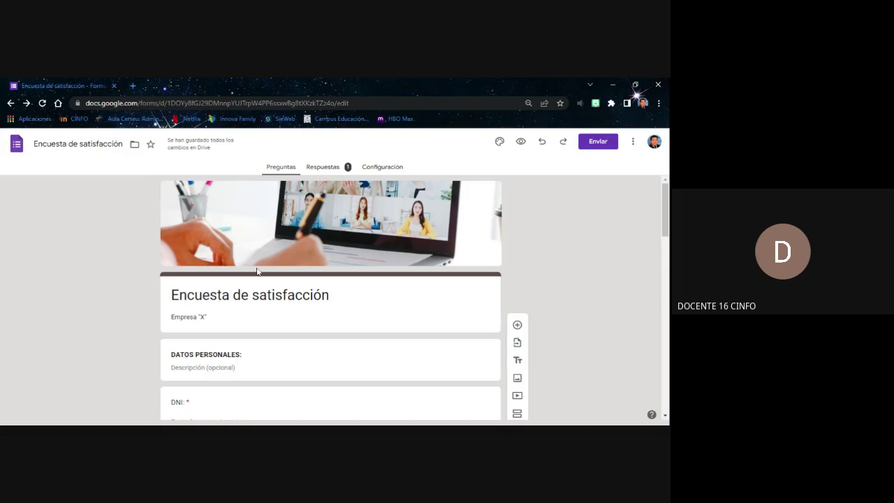
pyautogui.scroll(-4, 228, 272)
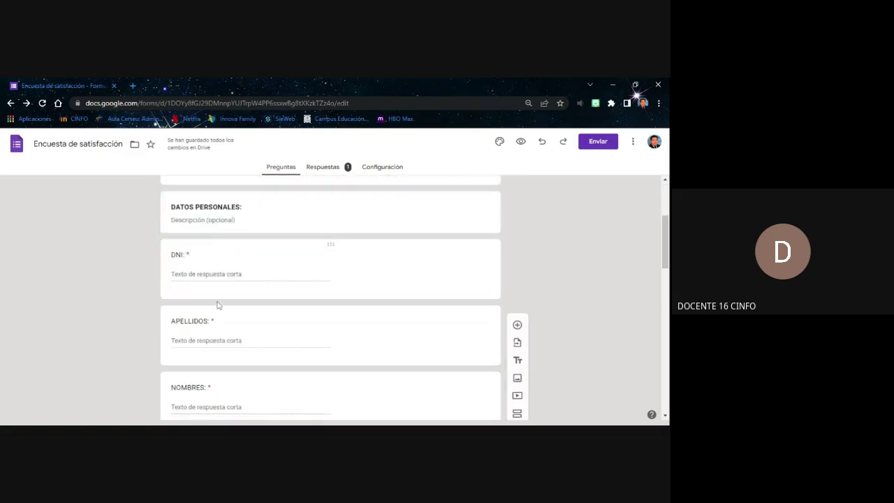
pyautogui.scroll(3, 237, 315)
pyautogui.scroll(-5, 238, 315)
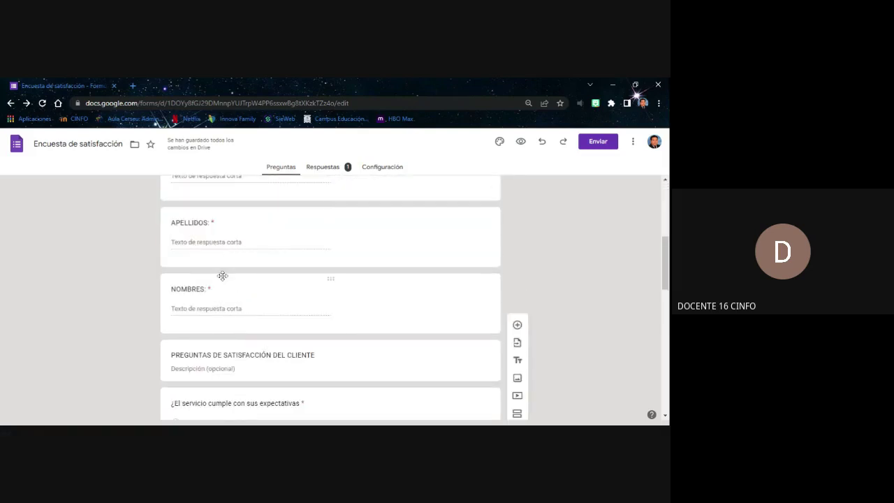
pyautogui.scroll(5, 228, 271)
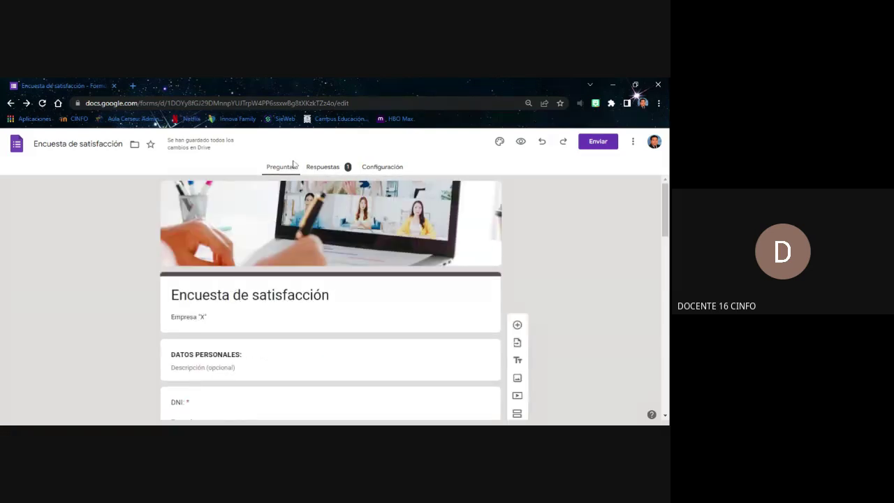
pyautogui.click(384, 173)
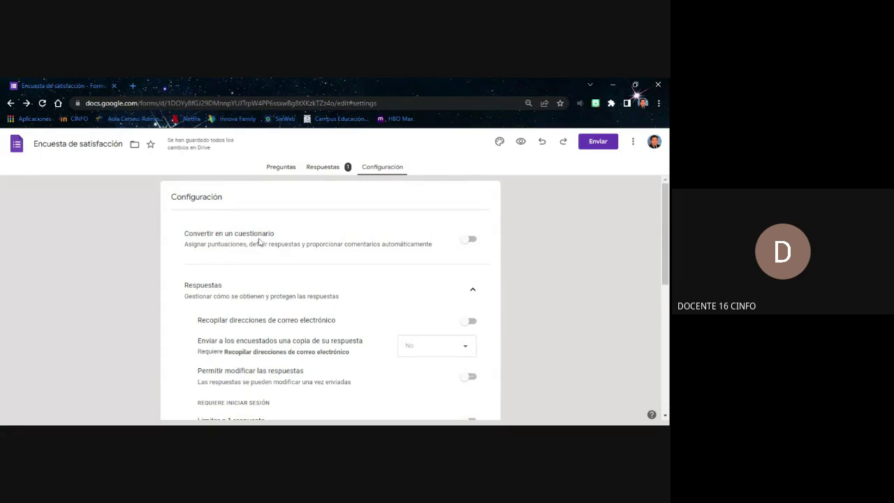
# Switch on 'Convertir en un cuestionario' and go back to the Preguntas page
pyautogui.click(470, 240)
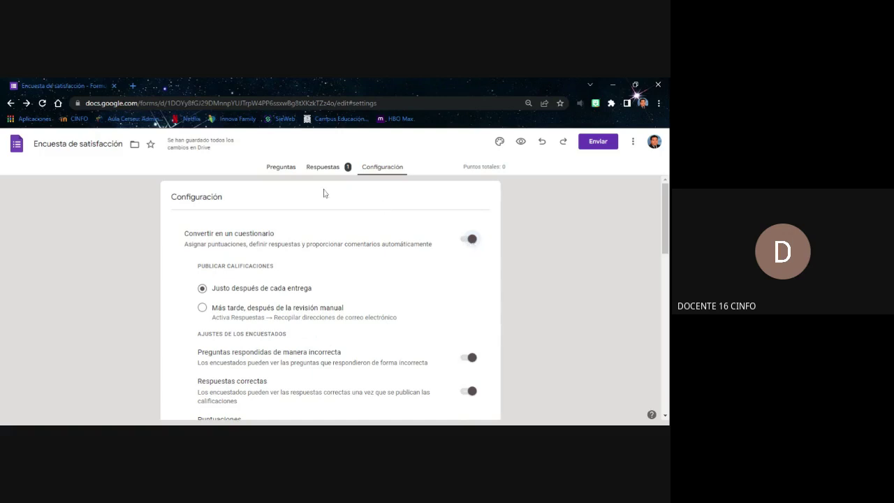
pyautogui.click(283, 169)
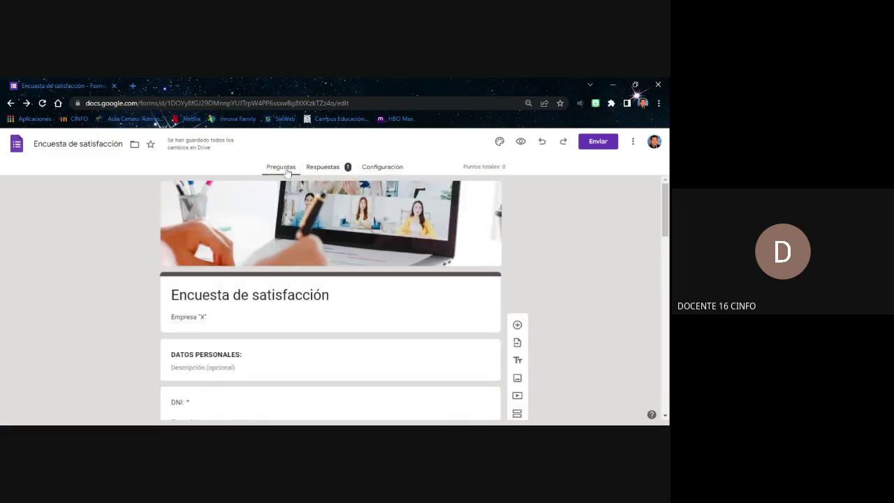
pyautogui.scroll(-3, 175, 289)
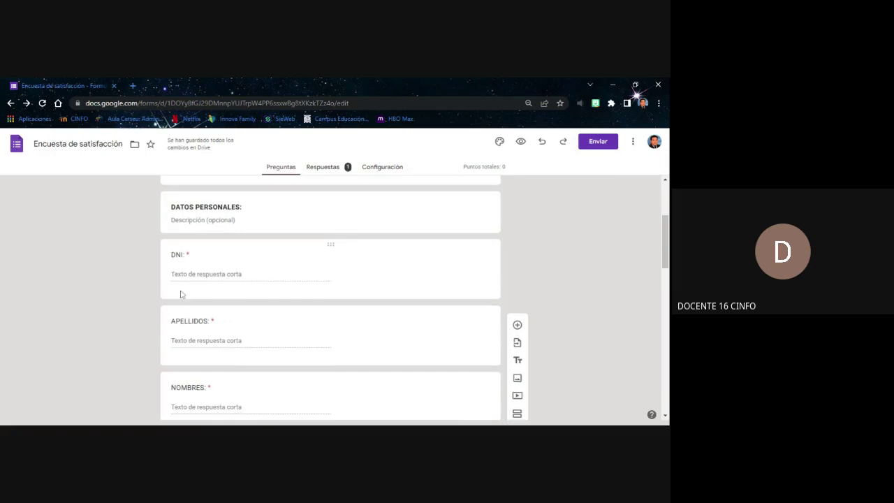
pyautogui.scroll(-5, 208, 295)
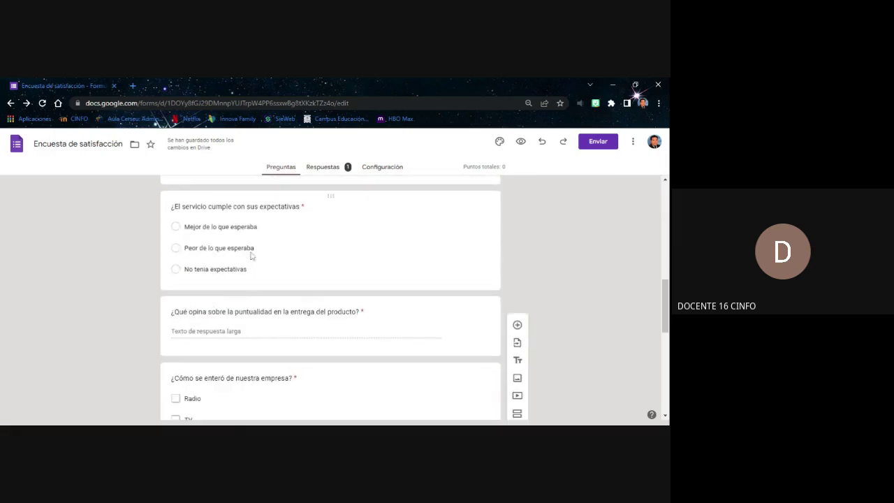
pyautogui.scroll(1, 252, 258)
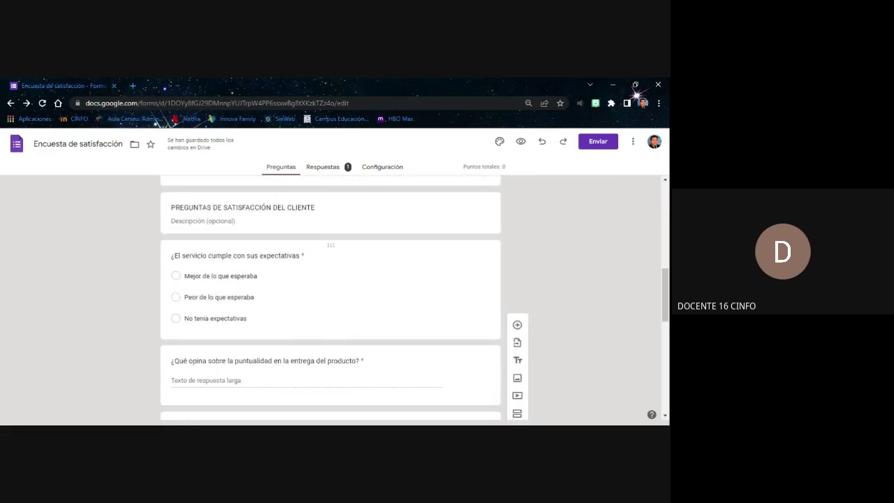
pyautogui.click(336, 262)
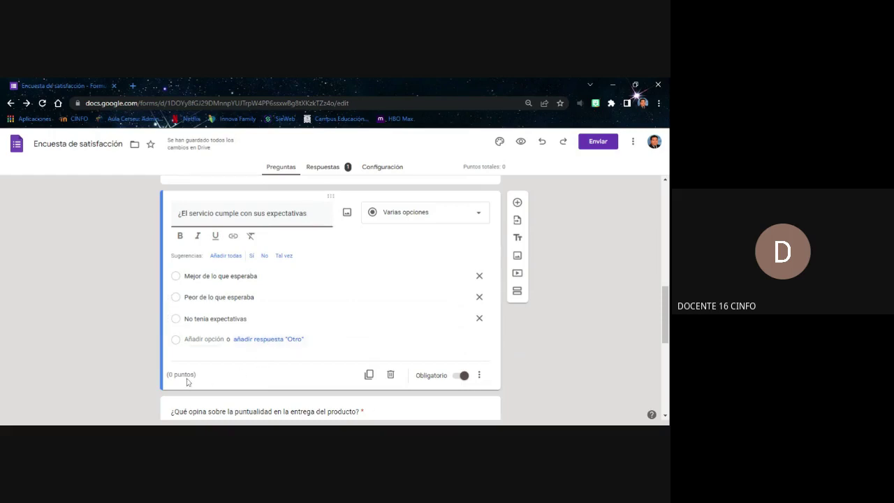
pyautogui.scroll(-1, 199, 374)
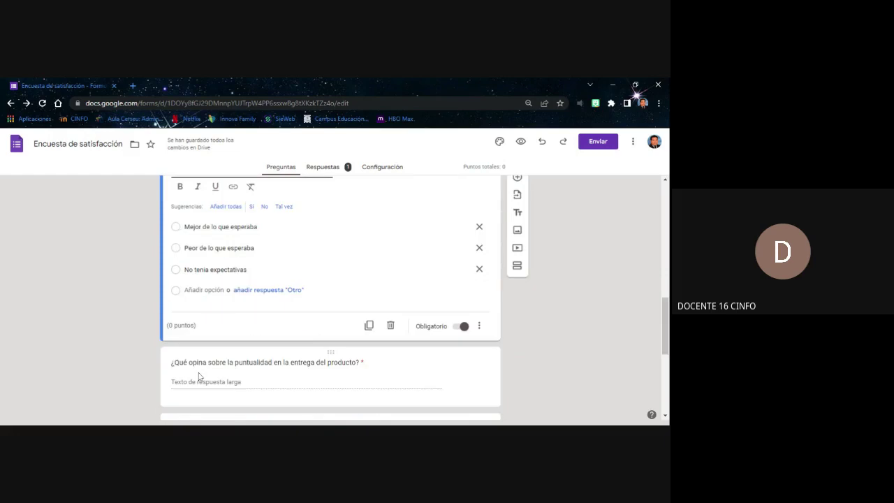
pyautogui.scroll(1, 203, 337)
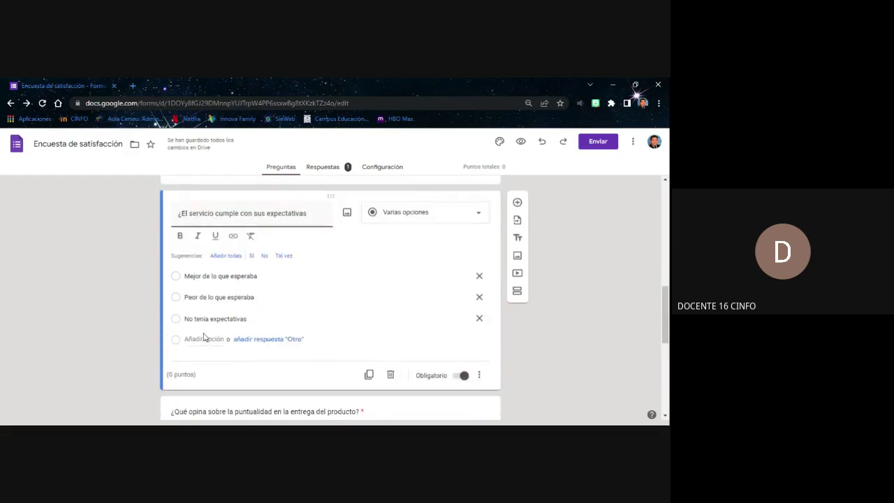
pyautogui.scroll(-1, 204, 338)
pyautogui.scroll(1, 203, 337)
pyautogui.scroll(3, 203, 338)
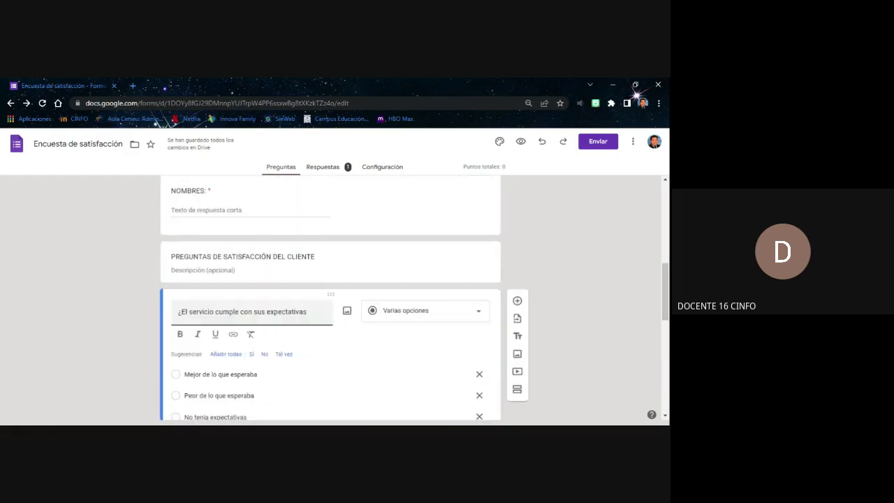
pyautogui.scroll(5, 332, 316)
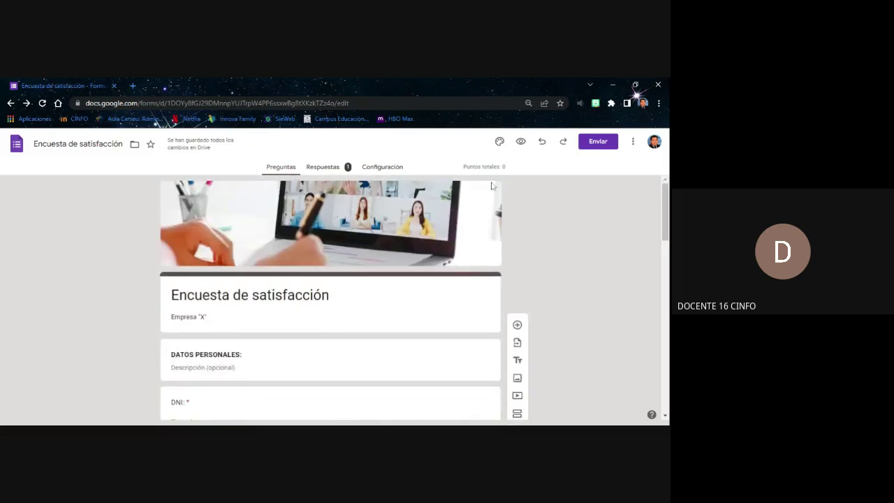
pyautogui.doubleClick(509, 170)
pyautogui.click(511, 170)
pyautogui.scroll(-5, 389, 301)
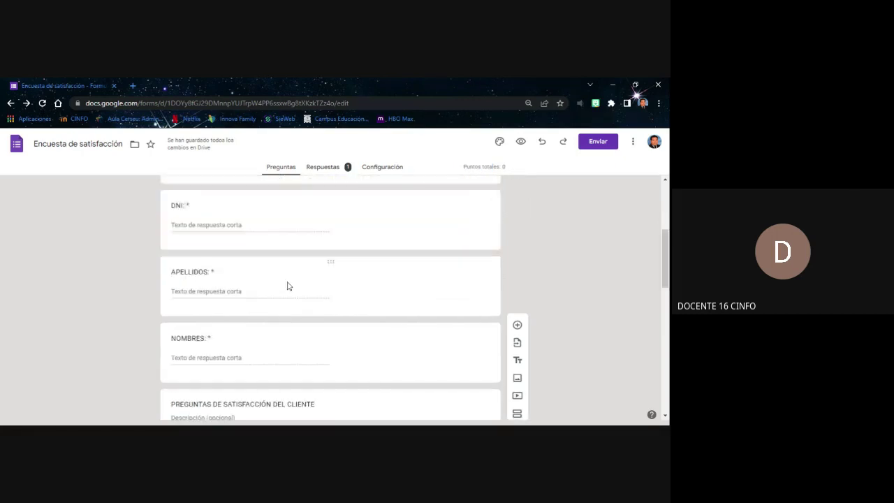
pyautogui.scroll(6, 267, 293)
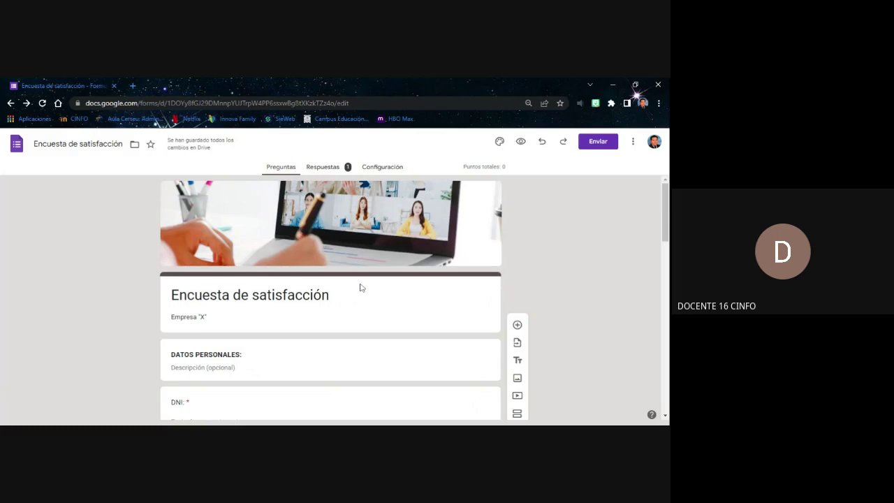
pyautogui.scroll(-10, 361, 287)
pyautogui.click(279, 311)
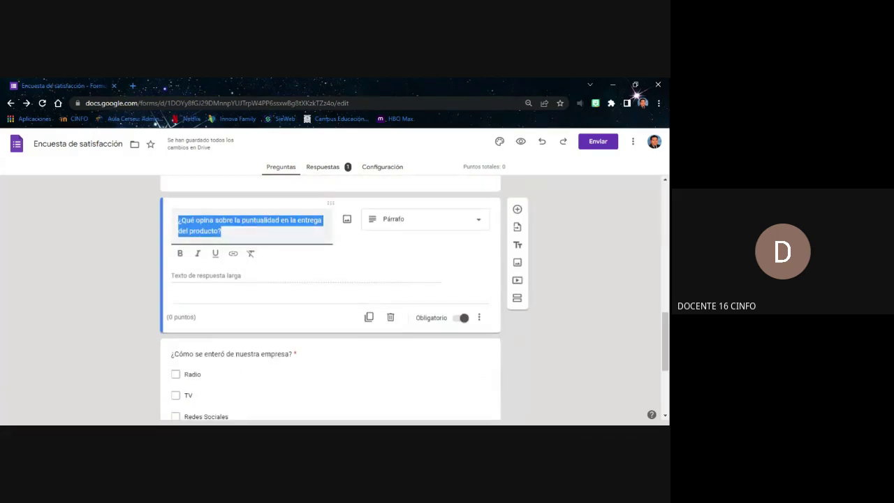
pyautogui.click(479, 318)
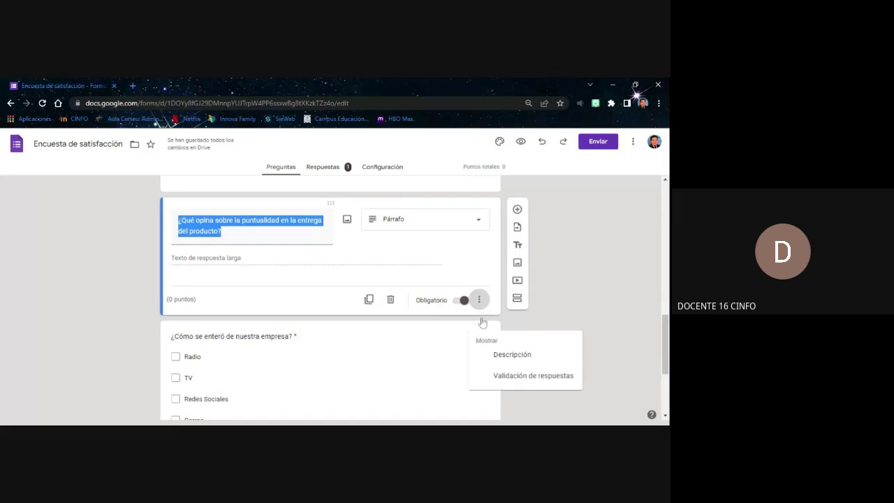
pyautogui.click(180, 303)
pyautogui.tripleClick(186, 301)
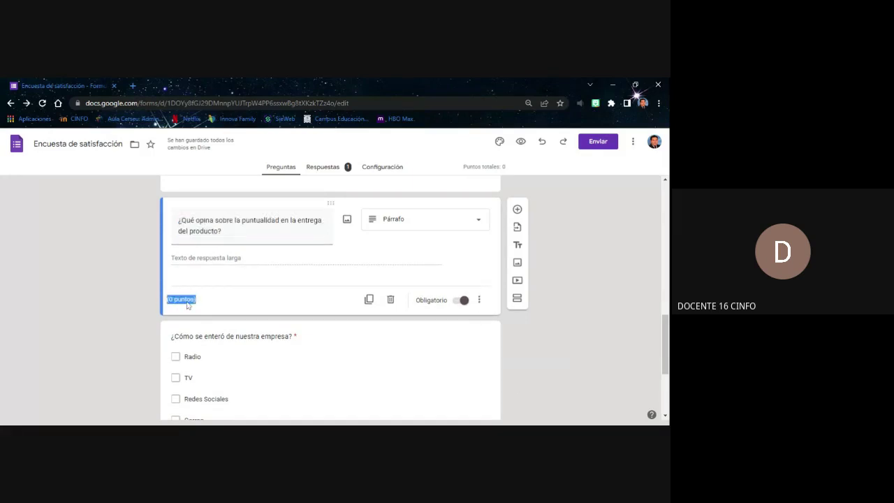
pyautogui.click(567, 257)
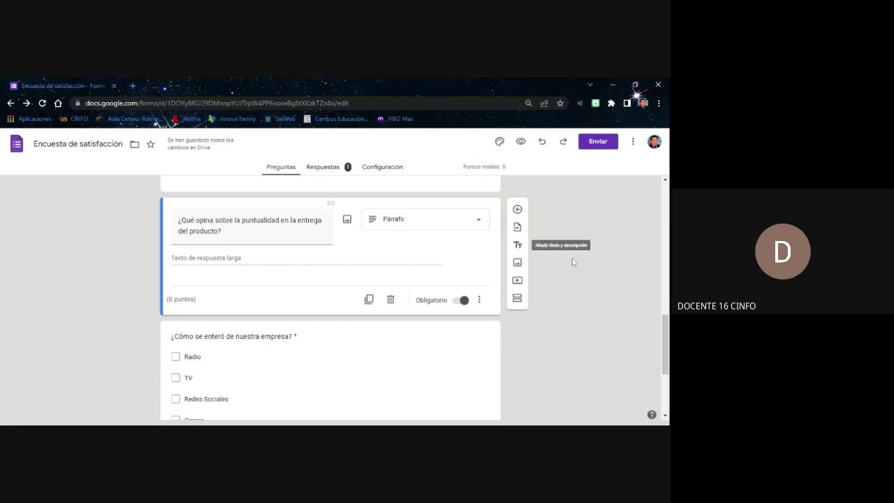
# Add question 'enunciado...' with options 1, 2 and 3 below the punctuality question, then open its answer key
pyautogui.click(517, 209)
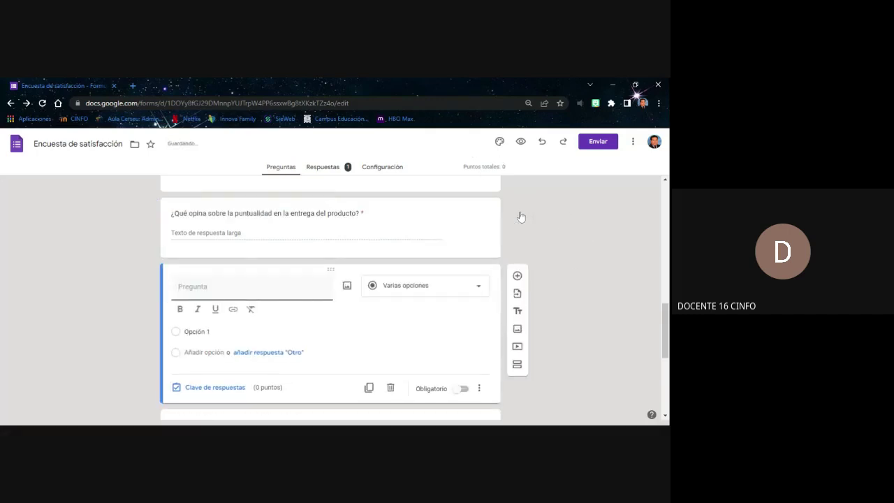
pyautogui.scroll(-2, 331, 314)
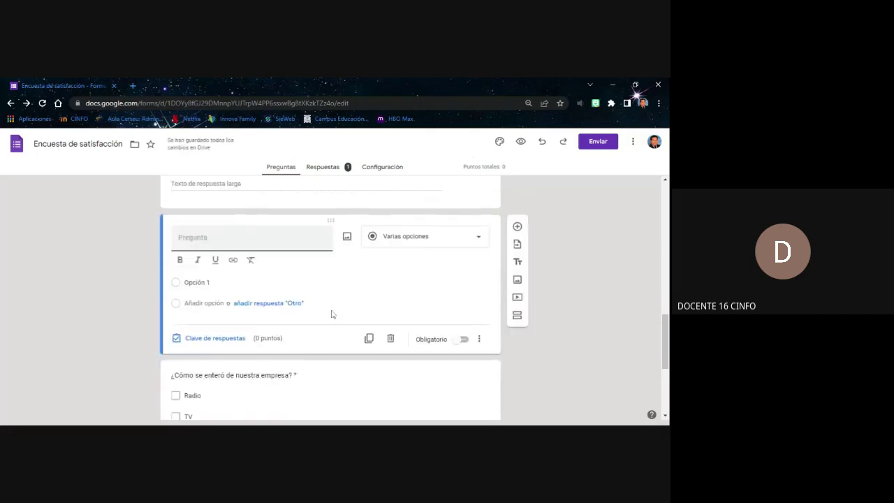
pyautogui.scroll(-2, 331, 314)
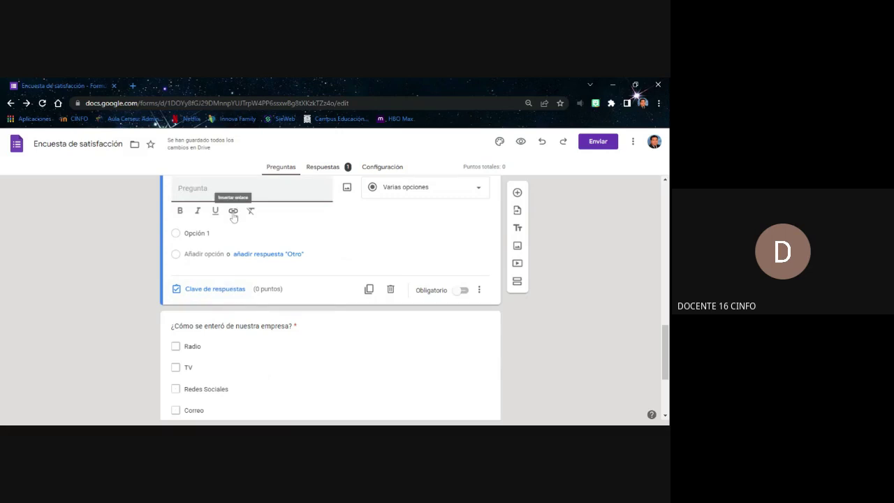
pyautogui.scroll(3, 266, 238)
pyautogui.write('e')
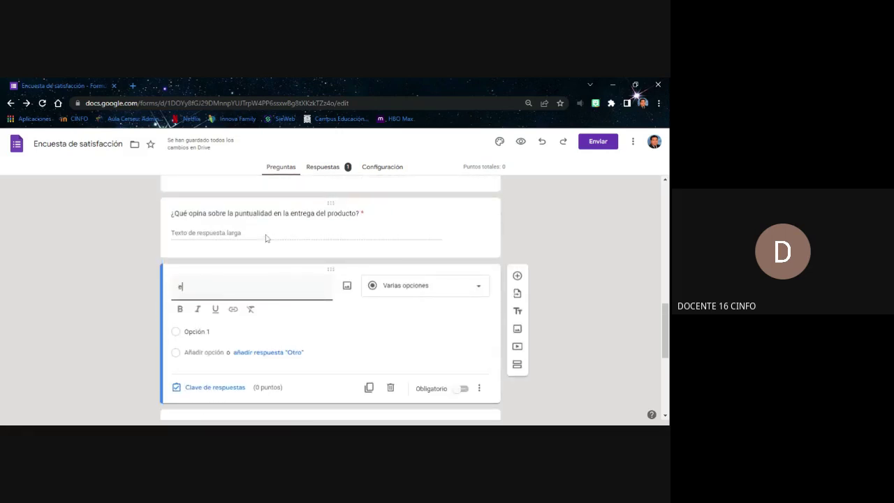
pyautogui.write('n')
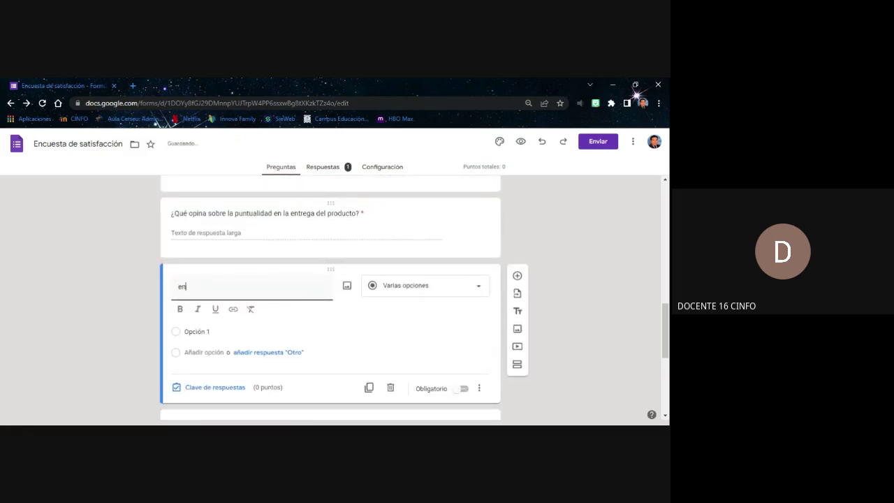
pyautogui.write('unciado....')
pyautogui.scroll(-2, 195, 265)
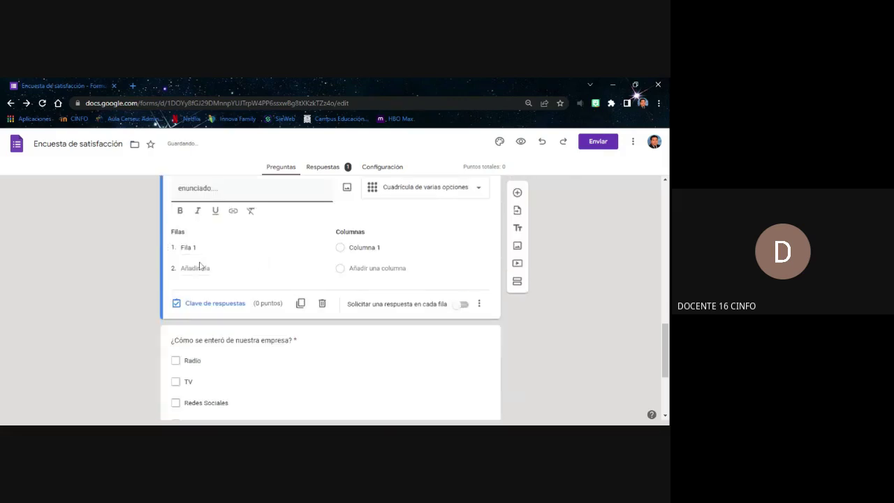
pyautogui.click(189, 248)
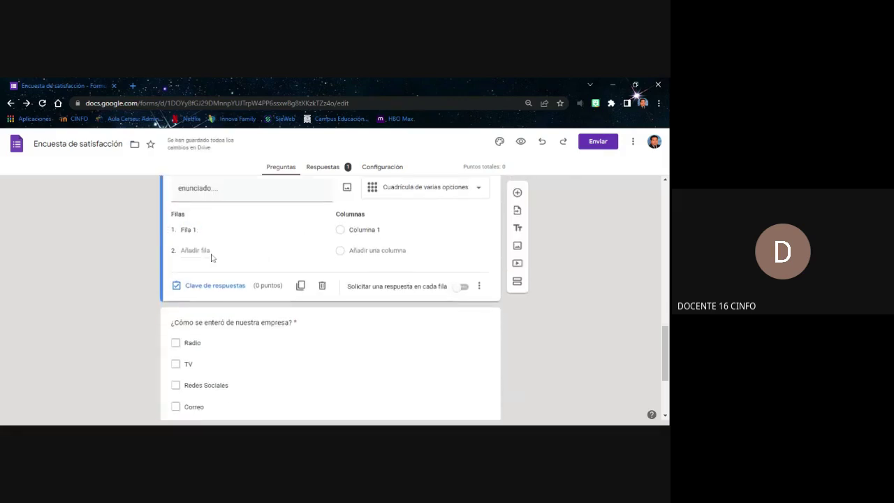
pyautogui.click(213, 285)
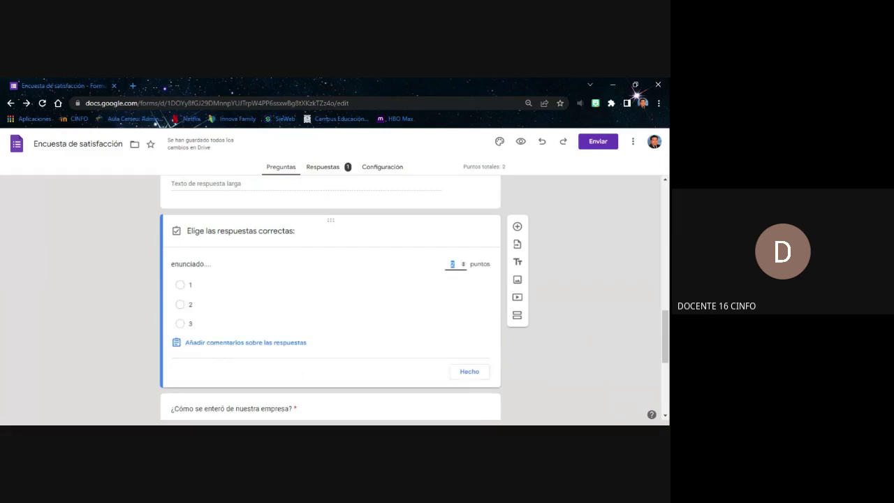
# Mark option 2 as the correct 2-point answer and confirm with Hecho
pyautogui.click(180, 305)
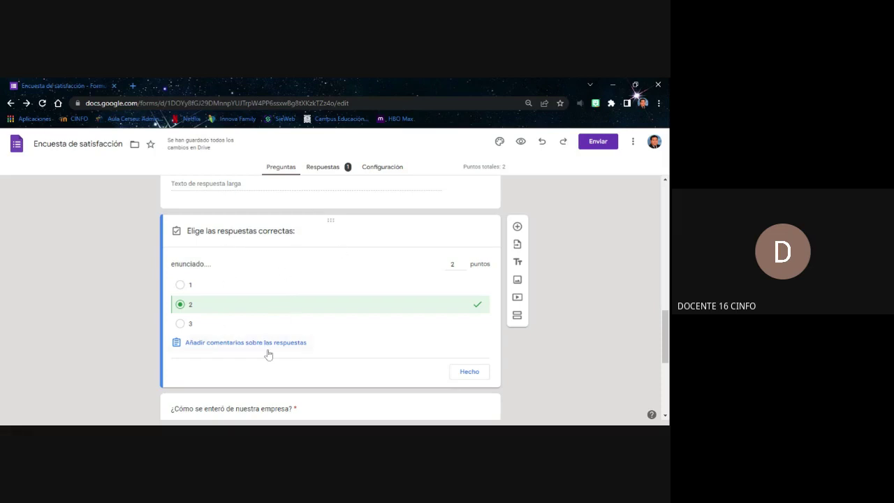
pyautogui.click(479, 378)
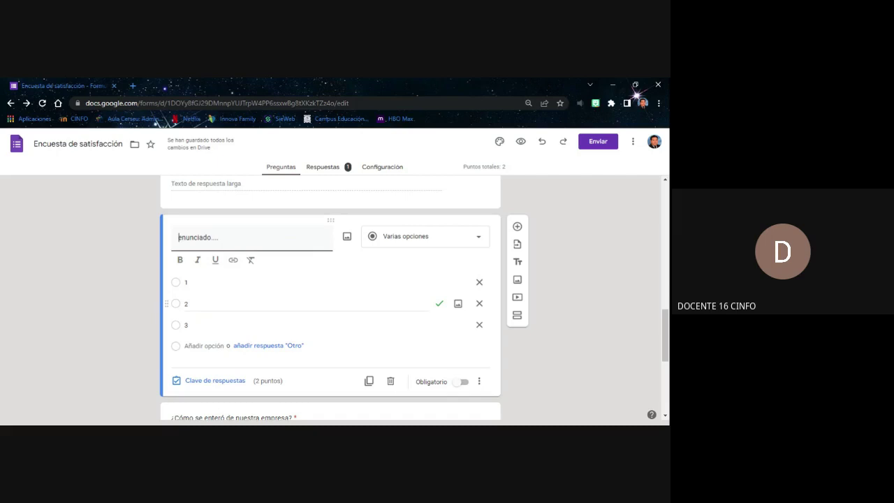
pyautogui.scroll(10, 330, 305)
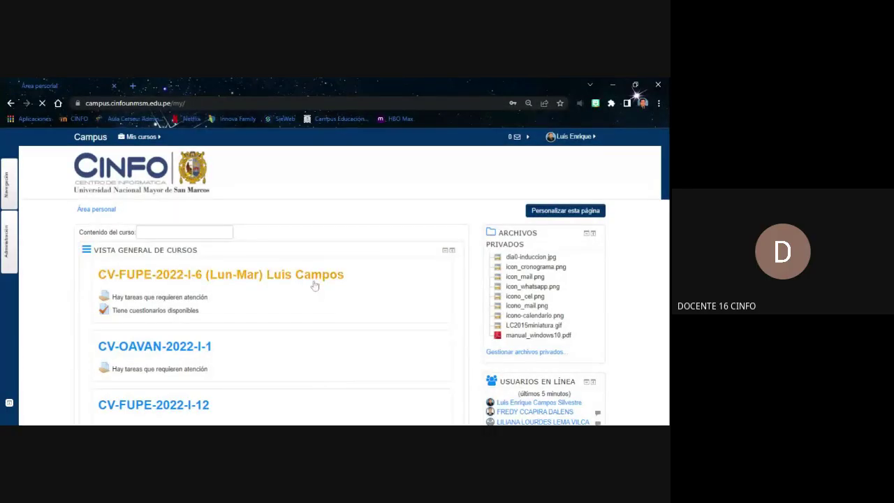
# Open the CV-FUPE-2022-I-6 course and scroll through its sessions down to Sesión 10 and back
pyautogui.click(314, 281)
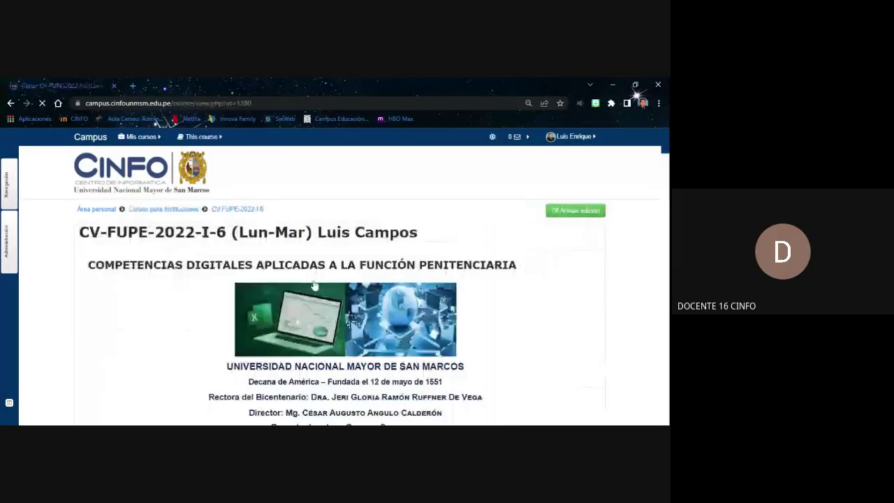
pyautogui.scroll(-3, 347, 246)
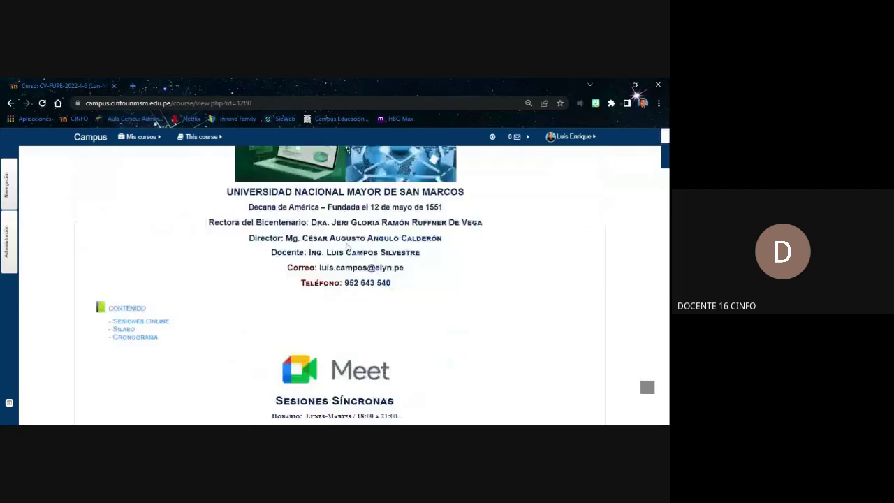
pyautogui.scroll(-10, 346, 246)
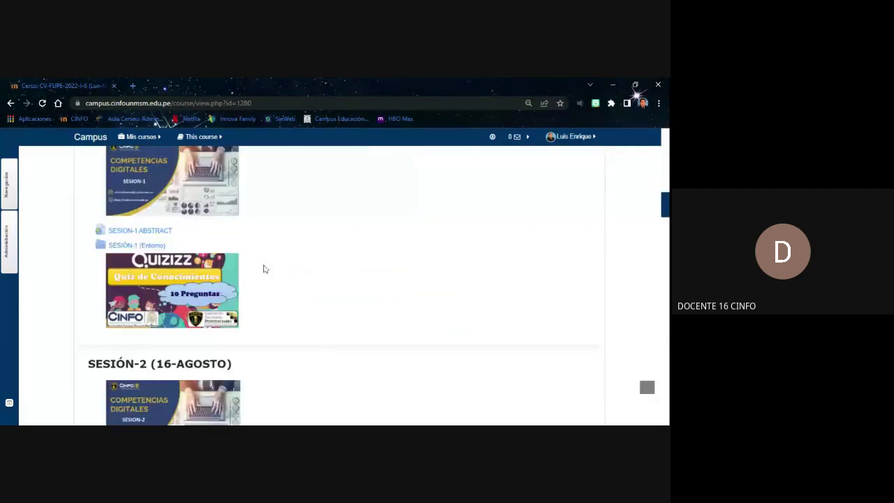
pyautogui.scroll(-15, 264, 269)
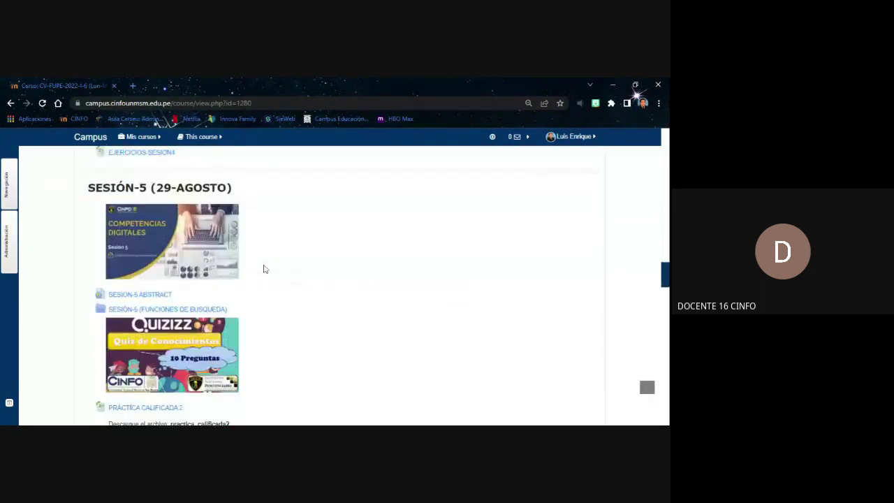
pyautogui.scroll(-15, 264, 269)
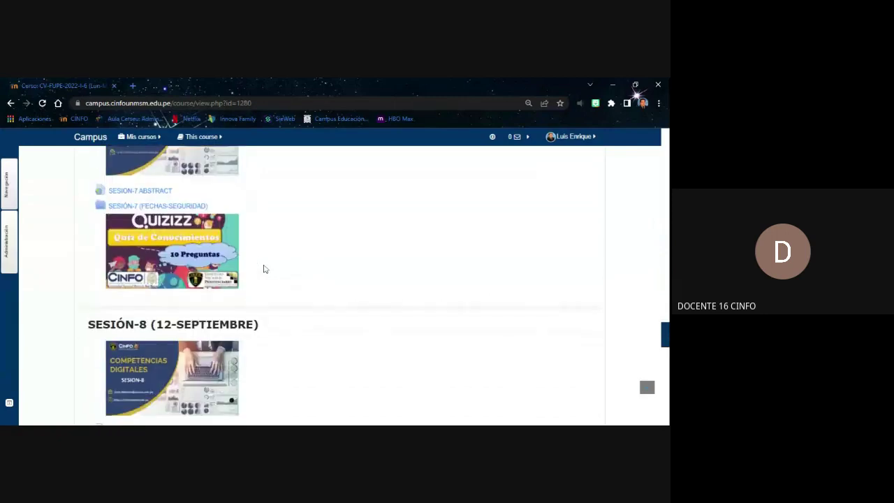
pyautogui.scroll(-8, 264, 269)
pyautogui.scroll(-4, 264, 268)
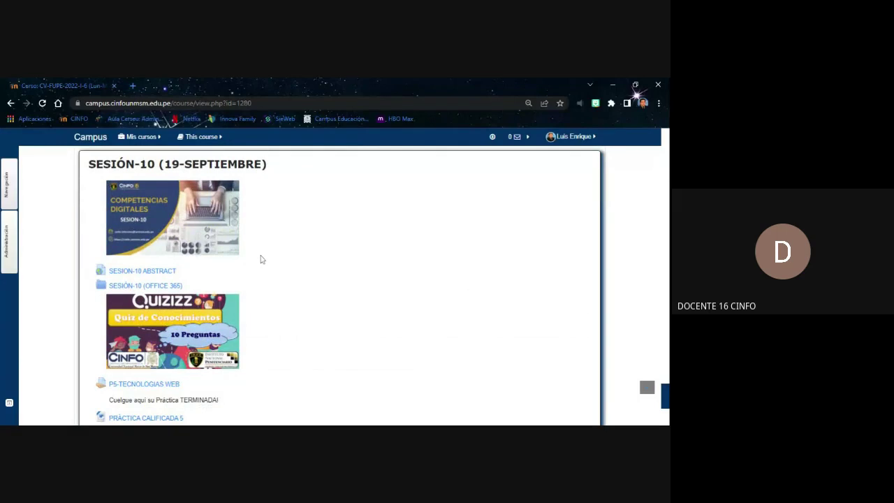
pyautogui.scroll(-1, 277, 240)
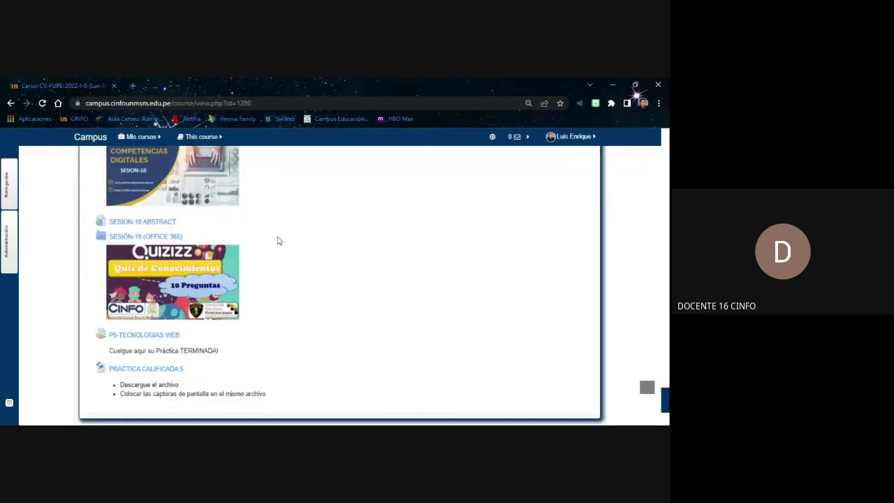
pyautogui.scroll(-1, 277, 241)
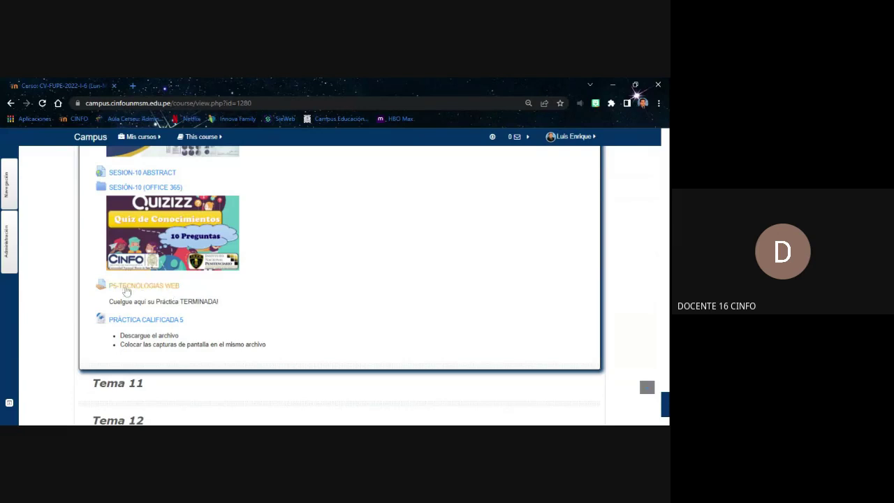
pyautogui.scroll(8, 499, 249)
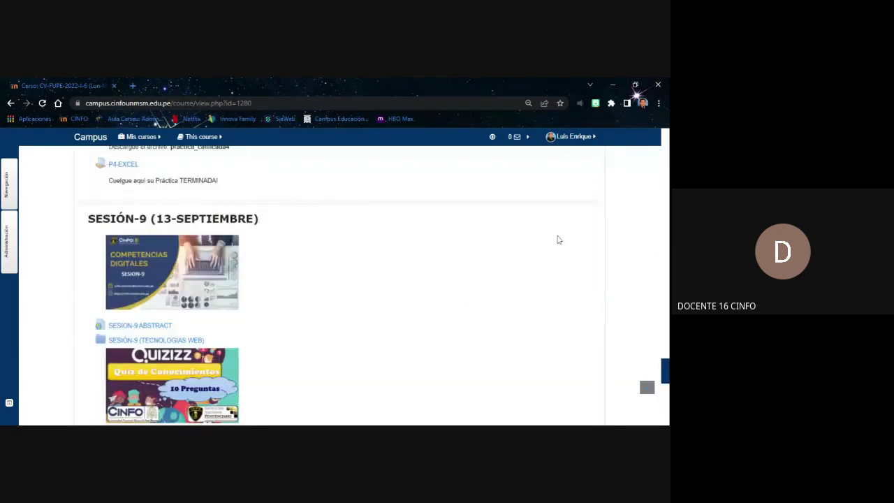
pyautogui.scroll(20, 558, 240)
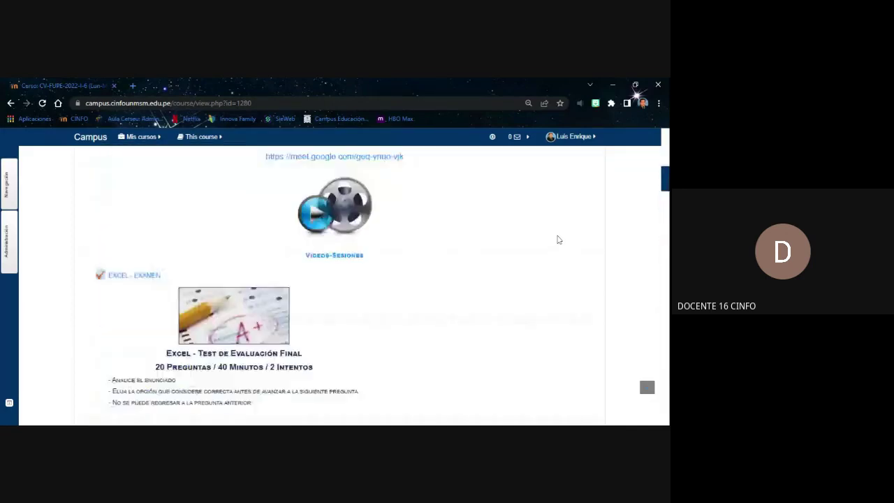
pyautogui.scroll(3, 558, 239)
# With editing on, drag PRÁCTICA CALIFICADA 5 above P5-TECNOLOGIAS WEB, then turn editing off
pyautogui.click(576, 210)
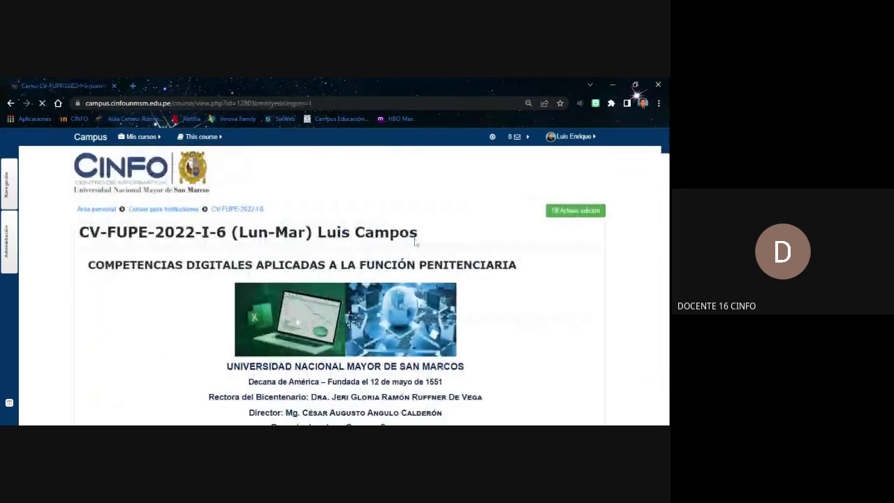
pyautogui.scroll(-10, 383, 251)
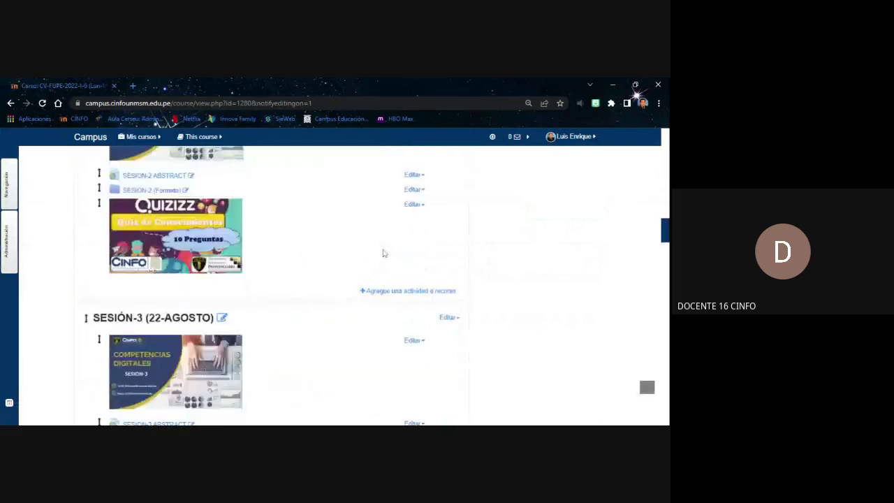
pyautogui.scroll(-20, 383, 252)
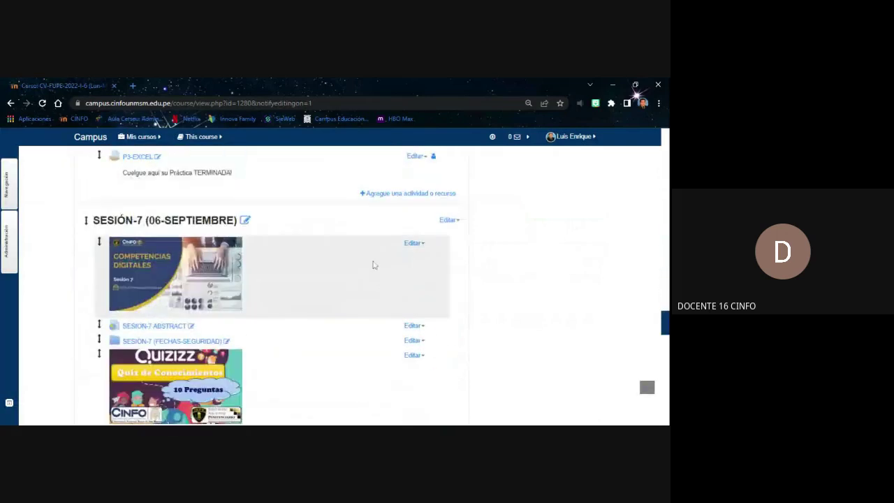
pyautogui.scroll(-15, 373, 264)
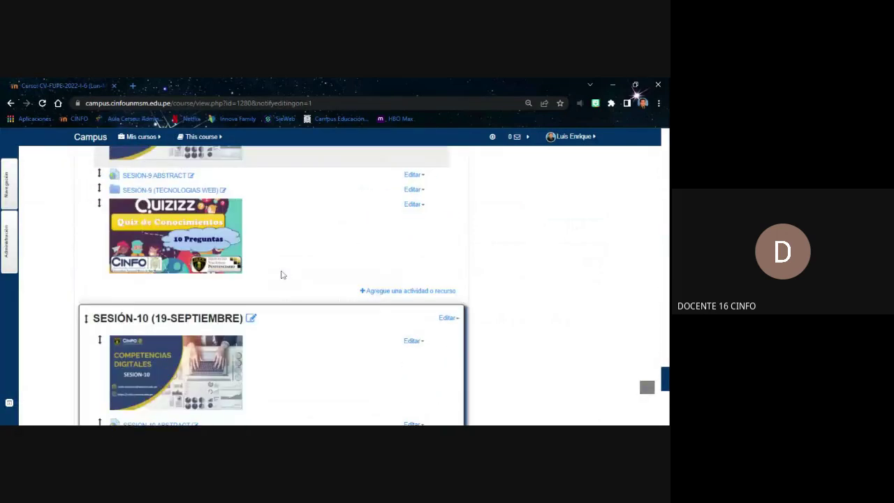
pyautogui.scroll(-5, 282, 275)
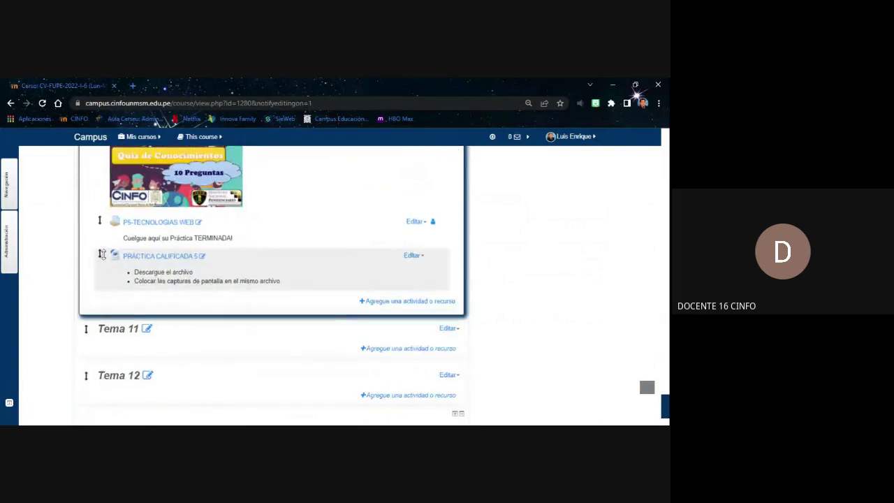
pyautogui.moveTo(101, 254); pyautogui.dragTo(105, 237)
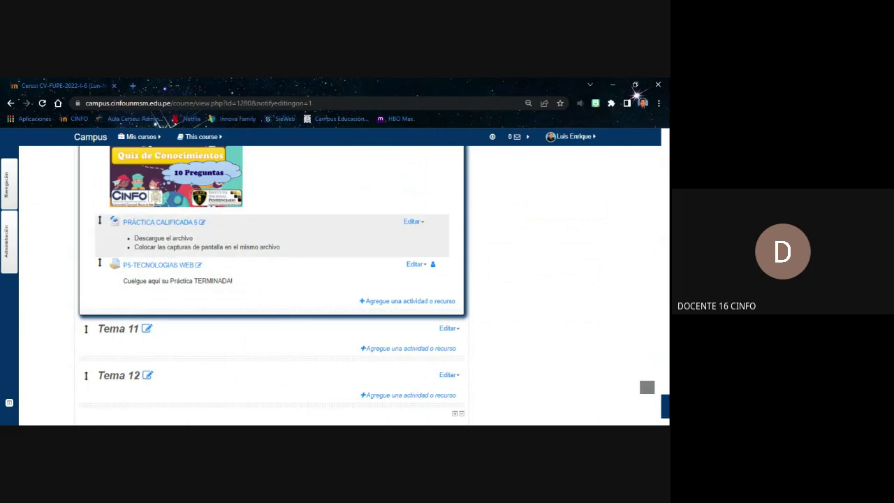
pyautogui.scroll(15, 520, 277)
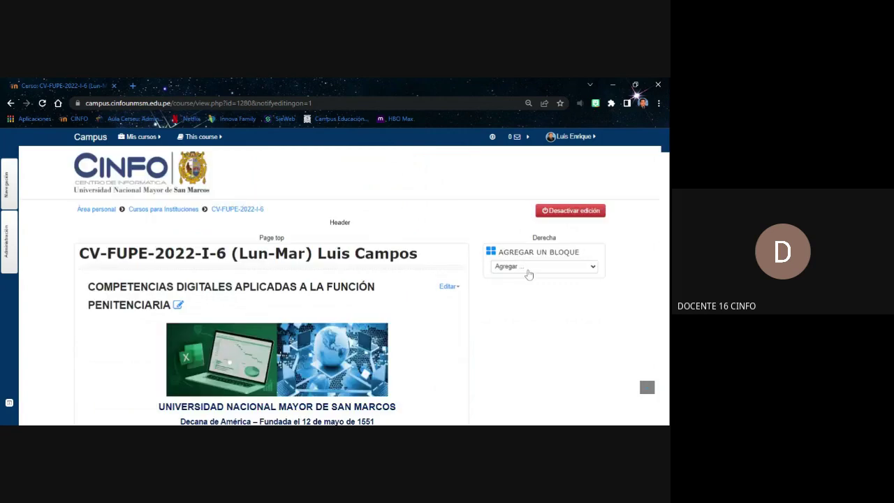
pyautogui.click(577, 210)
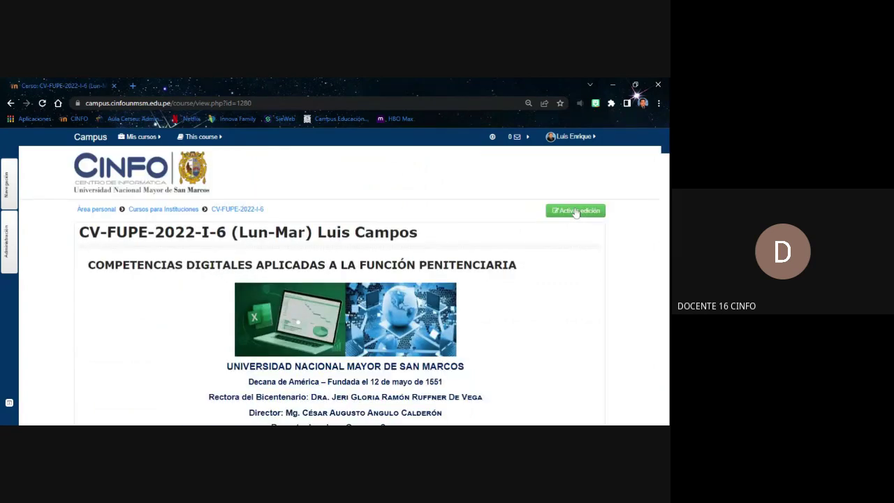
# Scroll down the course sessions to the practica_calificada_5 file in Sesión-10
pyautogui.scroll(-10, 568, 243)
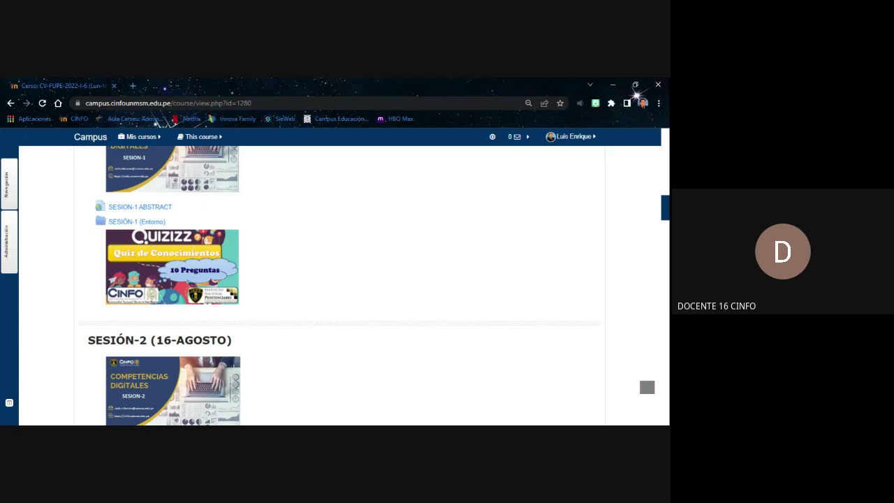
pyautogui.scroll(-3, 249, 220)
pyautogui.scroll(-18, 252, 221)
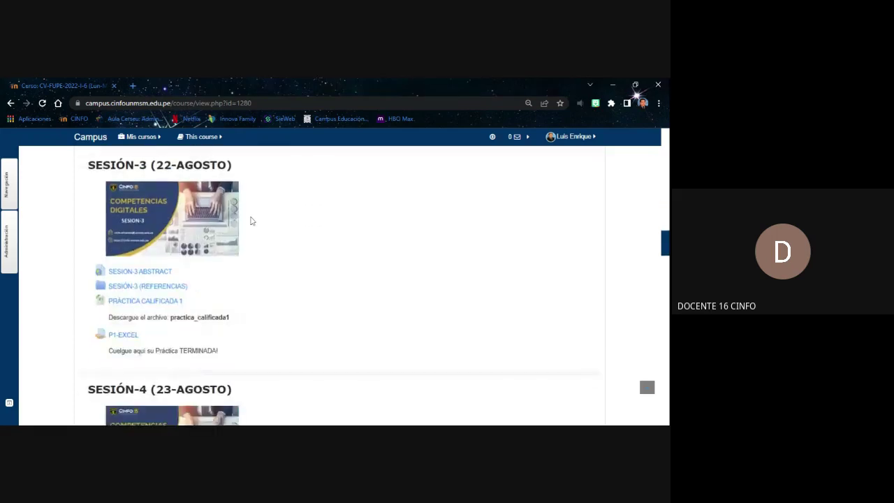
pyautogui.scroll(-15, 271, 229)
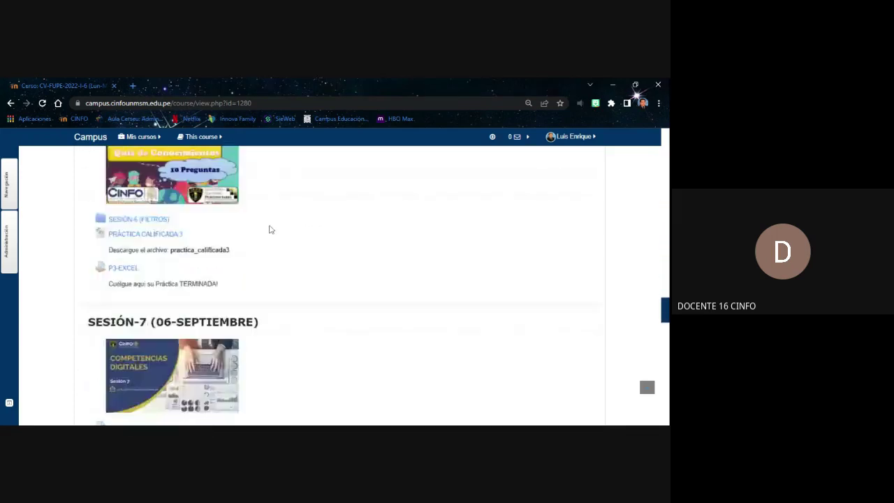
pyautogui.scroll(-2, 270, 229)
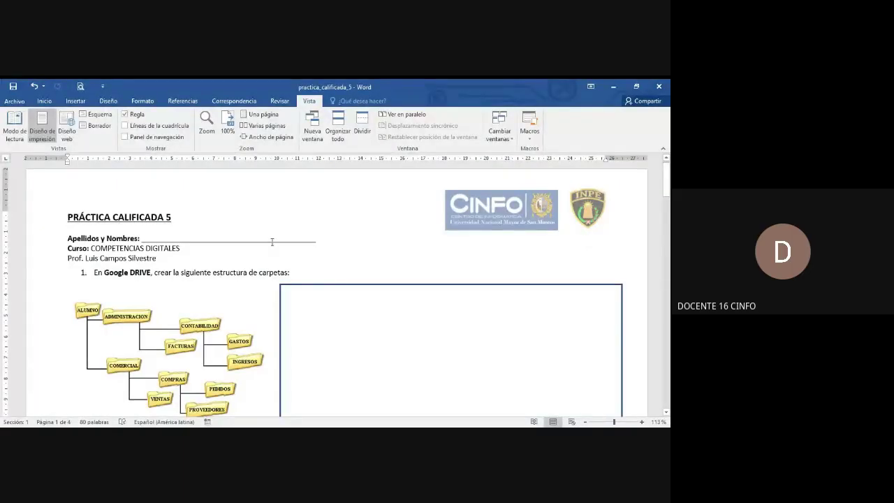
# Bring the Word worksheet into focus and inspect the 'CAPTURA DE' screenshot note box
pyautogui.scroll(-1, 273, 241)
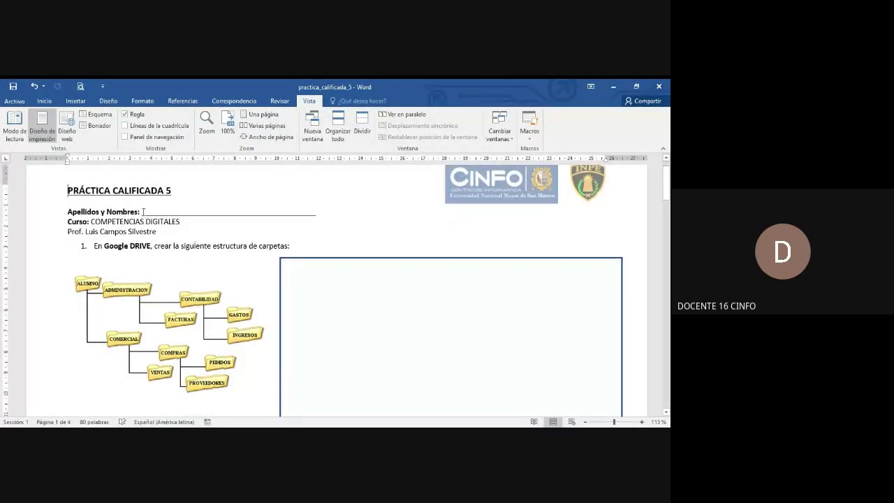
pyautogui.moveTo(141, 212); pyautogui.dragTo(316, 211)
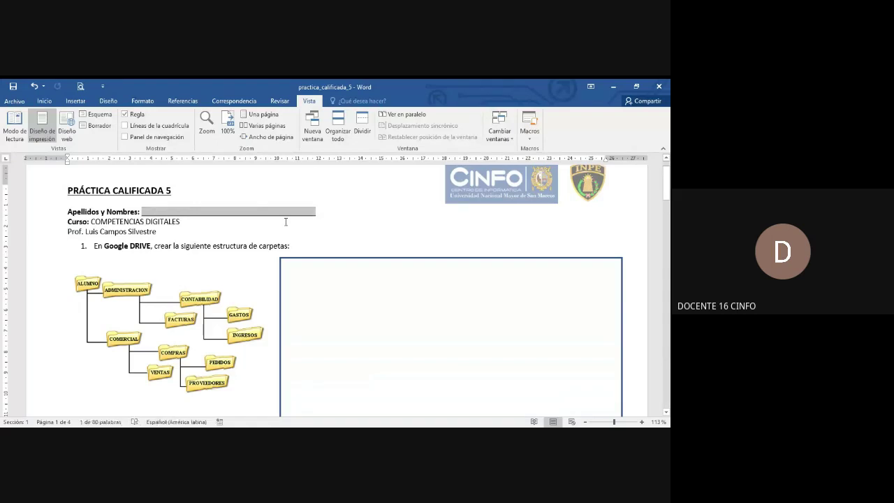
pyautogui.scroll(-2, 207, 233)
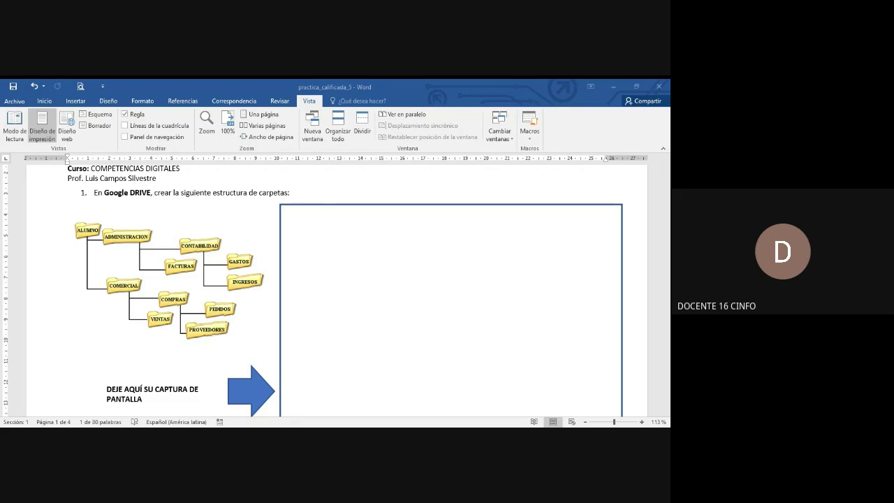
pyautogui.click(449, 177)
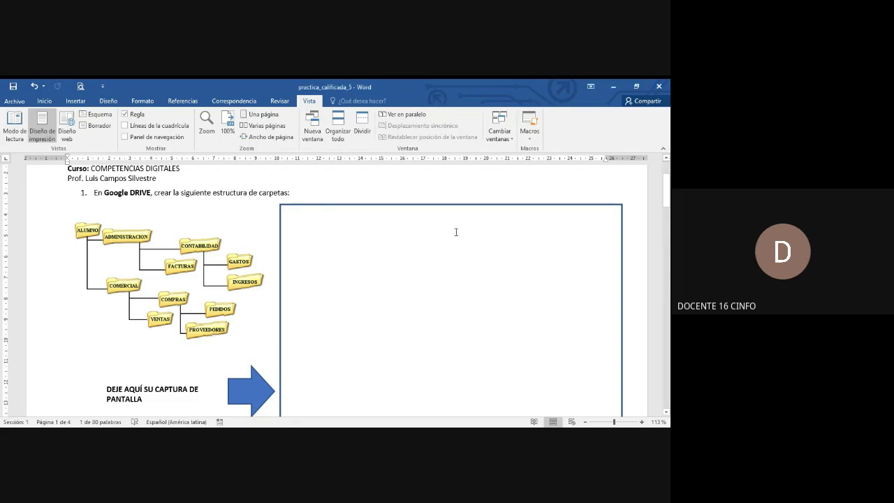
pyautogui.scroll(-1, 456, 231)
pyautogui.scroll(-2, 456, 231)
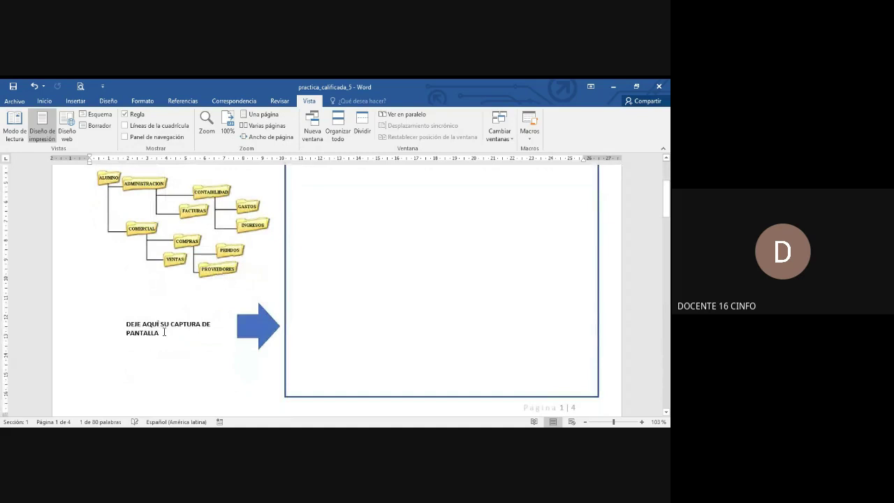
pyautogui.click(168, 323)
pyautogui.moveTo(171, 323); pyautogui.dragTo(206, 326)
pyautogui.click(257, 370)
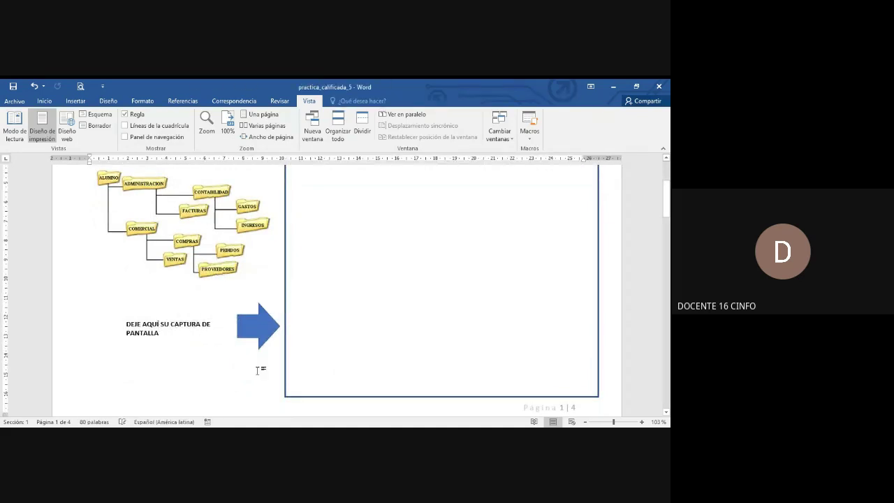
# Use the Win+Shift+S screen capture, then scroll further down the worksheet
pyautogui.press('super+shift+s')
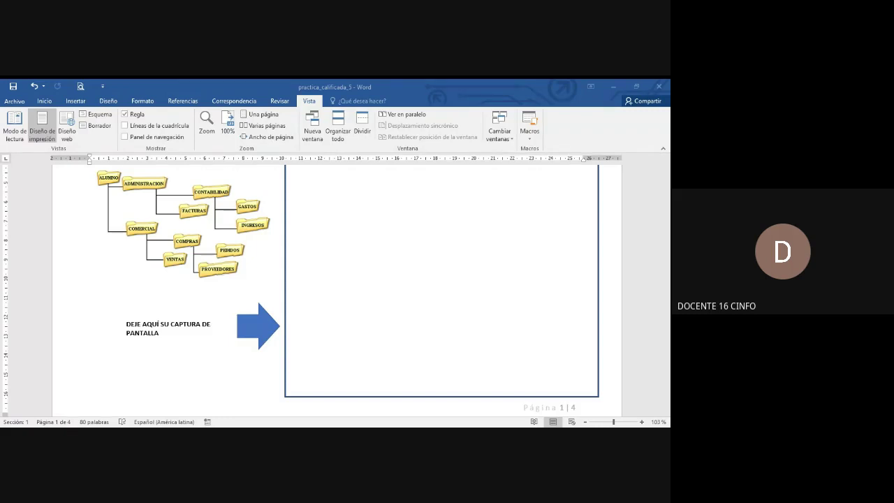
pyautogui.press('Escape')
pyautogui.keyDown('ctrl'); pyautogui.scroll(-3, 345, 265); pyautogui.keyUp('ctrl')
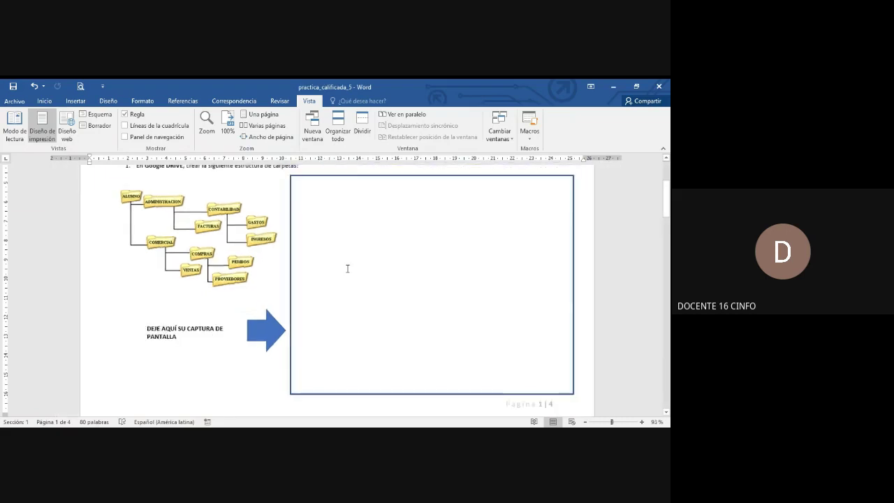
pyautogui.scroll(-1, 495, 294)
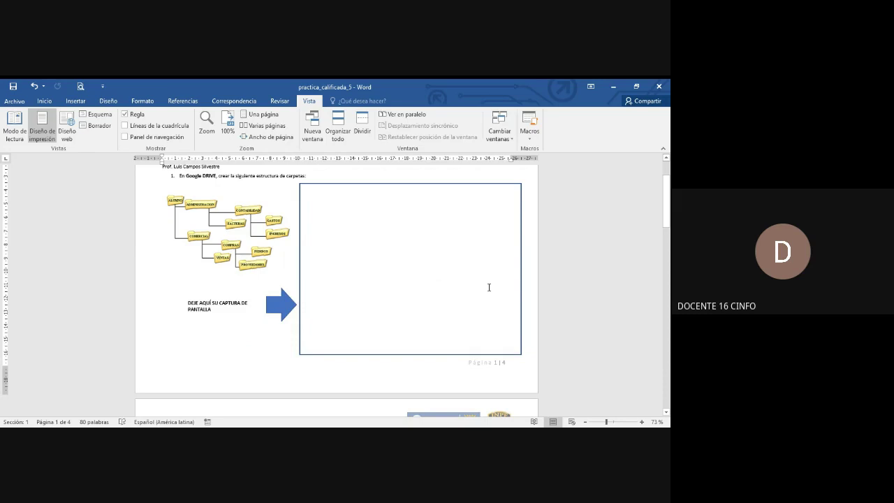
pyautogui.scroll(-3, 488, 287)
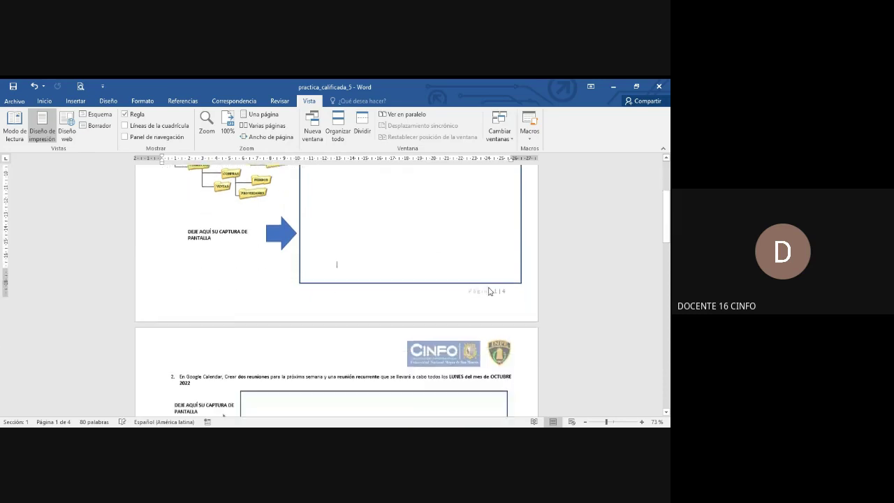
# Insert blank lines above question 2 and paste the Word-window screenshot there
pyautogui.scroll(-1, 284, 315)
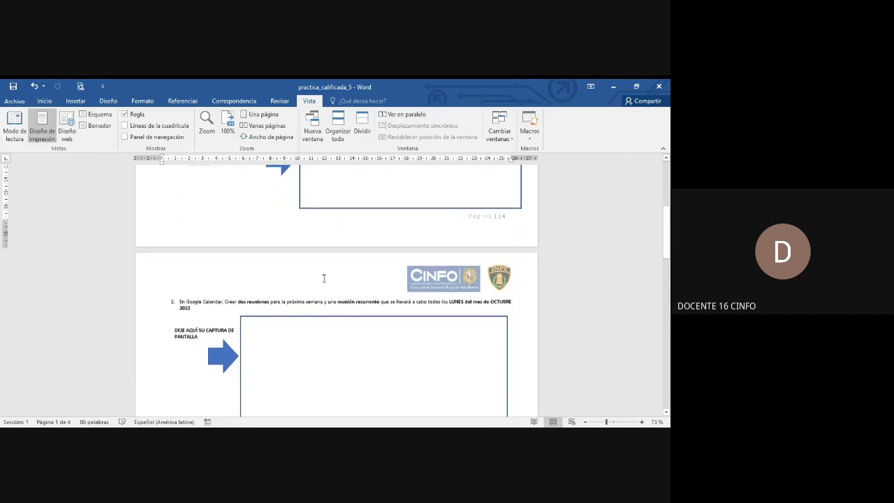
pyautogui.press('Return')
pyautogui.press('Return')
pyautogui.press('Return')
pyautogui.press('Return')
pyautogui.press('Return')
pyautogui.press('Return')
pyautogui.press('Return')
pyautogui.press('Return')
pyautogui.press('Return')
pyautogui.press('Return')
pyautogui.press('Return')
pyautogui.press('Return')
pyautogui.press('Return')
pyautogui.press('Return')
pyautogui.press('Return')
pyautogui.press('Return')
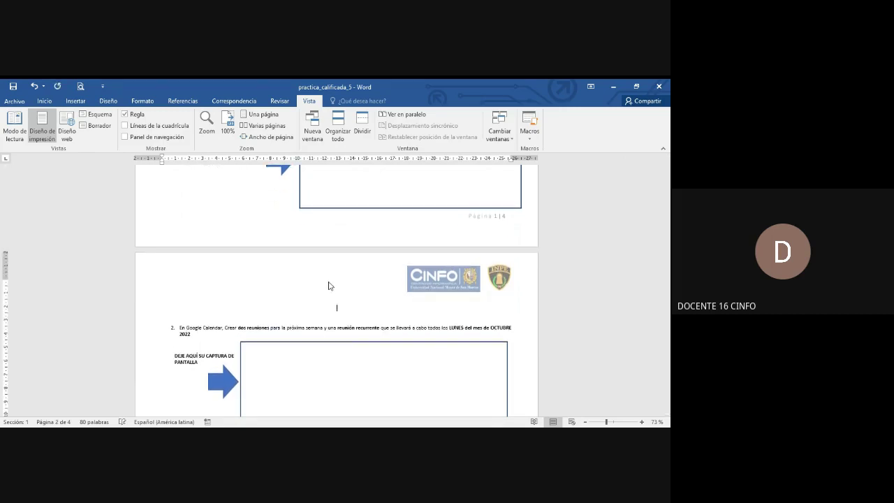
pyautogui.press('Return')
pyautogui.press('Return')
pyautogui.press('Return')
pyautogui.press('Return')
pyautogui.press('Return')
pyautogui.press('Return')
pyautogui.press('Return')
pyautogui.press('Return')
pyautogui.press('Return')
pyautogui.press('Return')
pyautogui.press('Return')
pyautogui.press('Return')
pyautogui.press('Return')
pyautogui.press('Return')
pyautogui.press('Return')
pyautogui.press('Return')
pyautogui.press('Return')
pyautogui.press('Return')
pyautogui.press('Return')
pyautogui.press('Return')
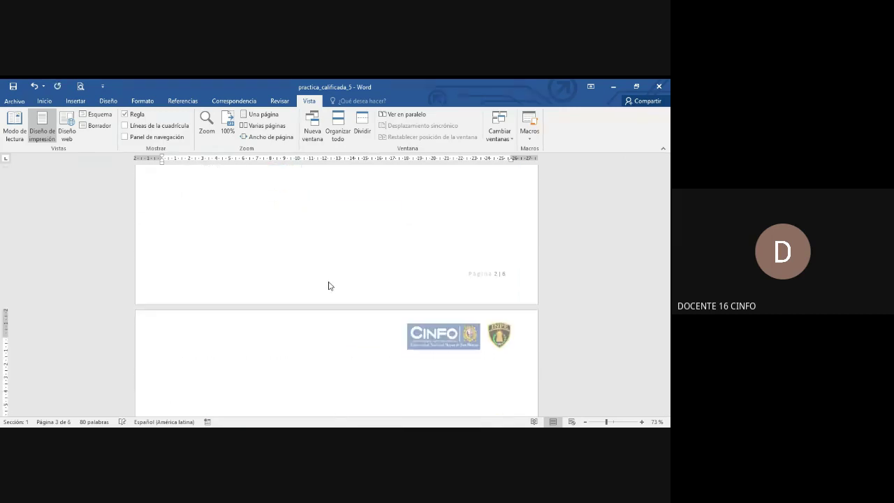
pyautogui.scroll(2, 326, 280)
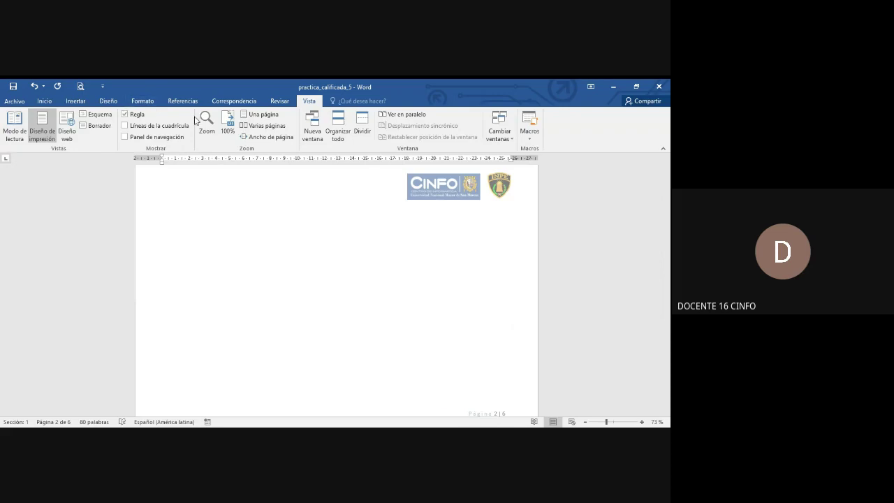
pyautogui.scroll(-1, 285, 226)
pyautogui.scroll(-1, 285, 225)
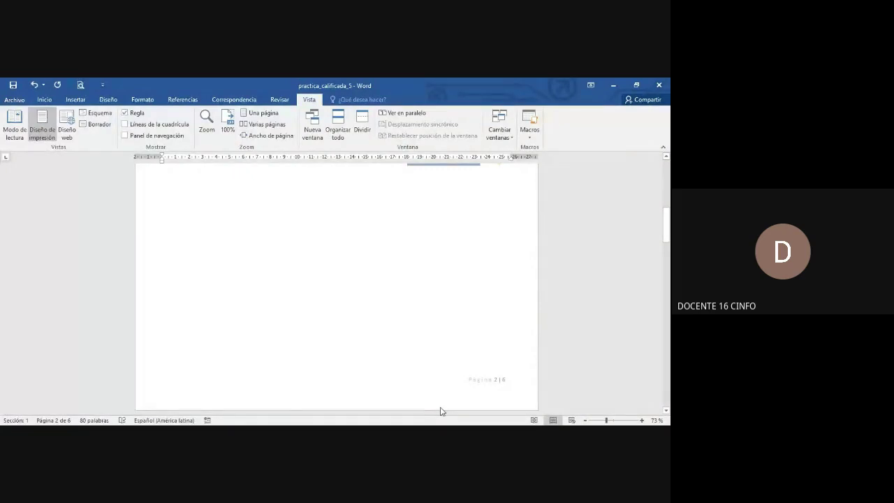
pyautogui.click(272, 201)
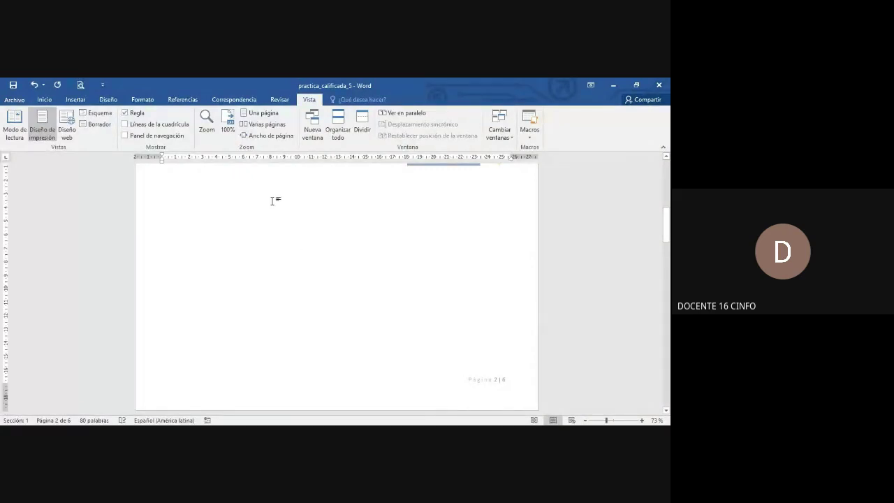
pyautogui.hotkey('ctrl', 'v')
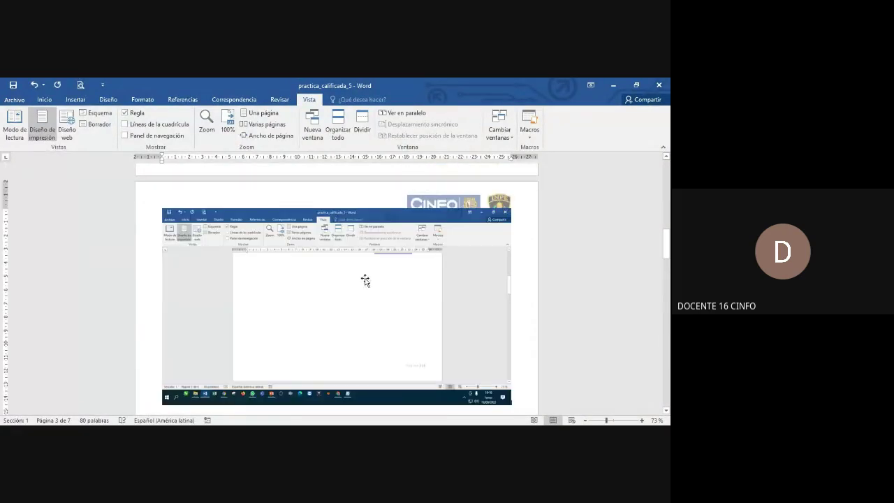
# Select the pasted screenshot and start cropping it with Recortar
pyautogui.scroll(-1, 364, 279)
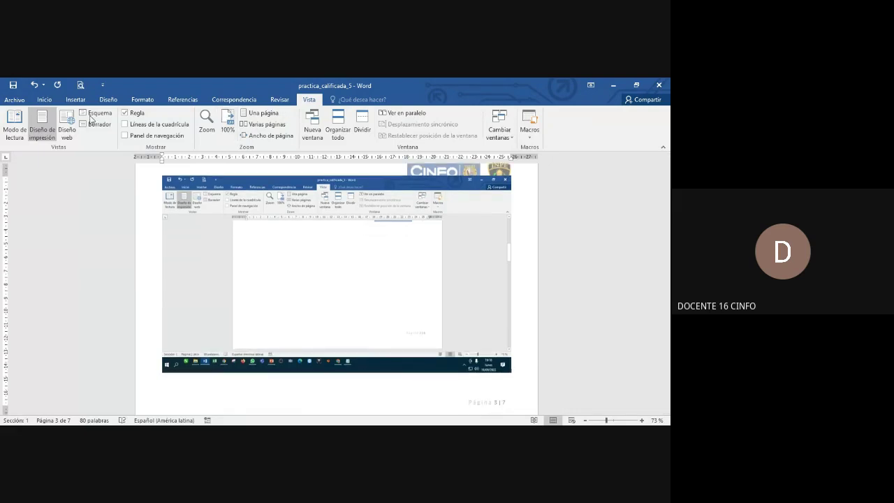
pyautogui.click(44, 99)
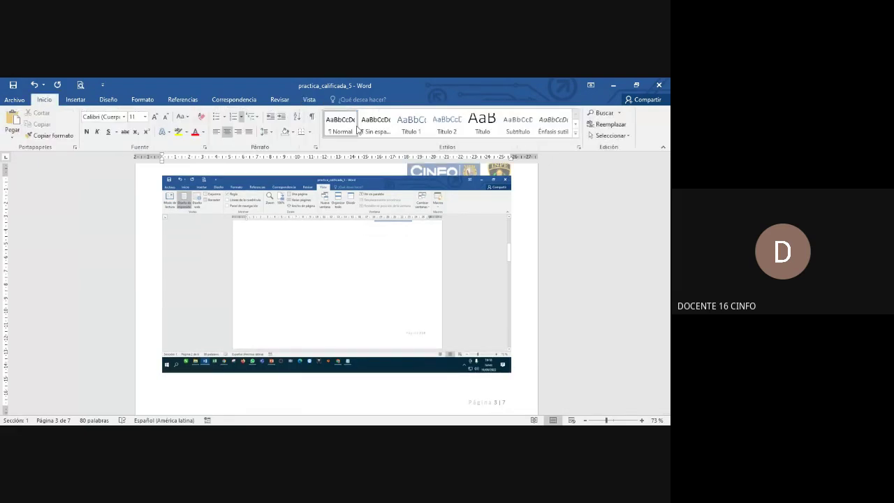
pyautogui.click(320, 190)
pyautogui.click(357, 99)
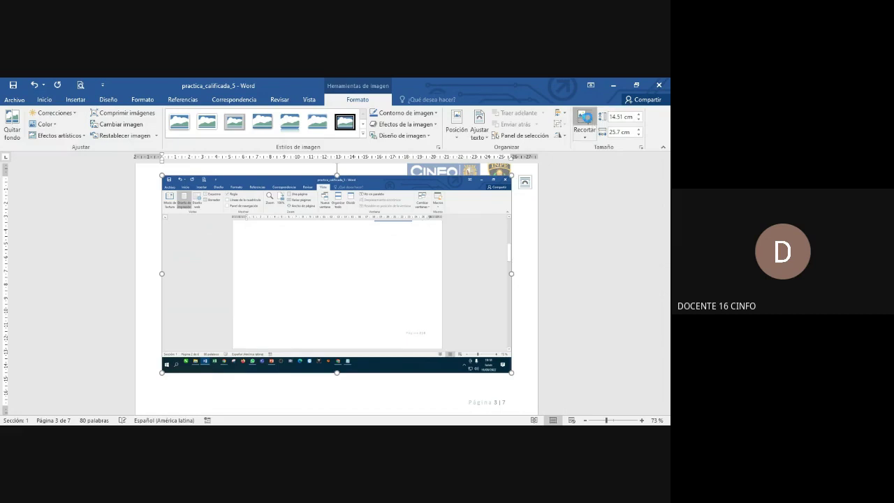
pyautogui.click(585, 118)
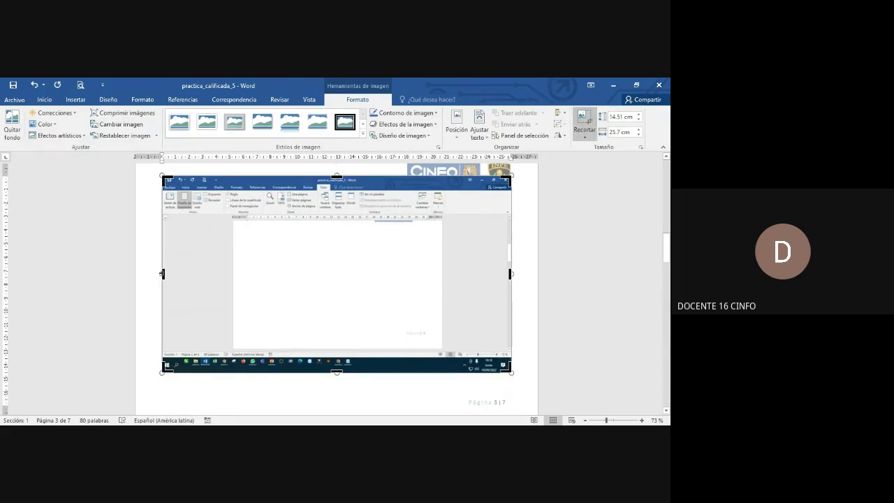
# Crop the screenshot's left, right and bottom edges and finish cropping
pyautogui.moveTo(162, 274); pyautogui.dragTo(231, 273)
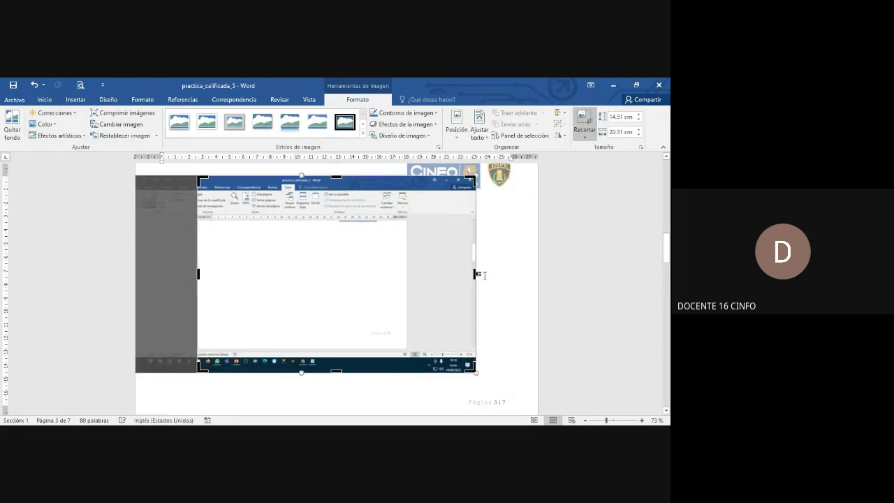
pyautogui.moveTo(473, 271); pyautogui.dragTo(407, 282)
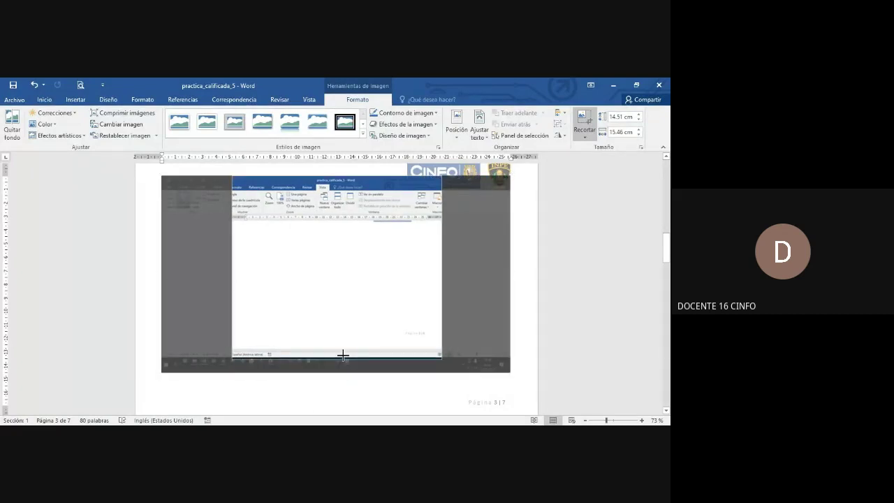
pyautogui.moveTo(342, 355); pyautogui.dragTo(347, 343)
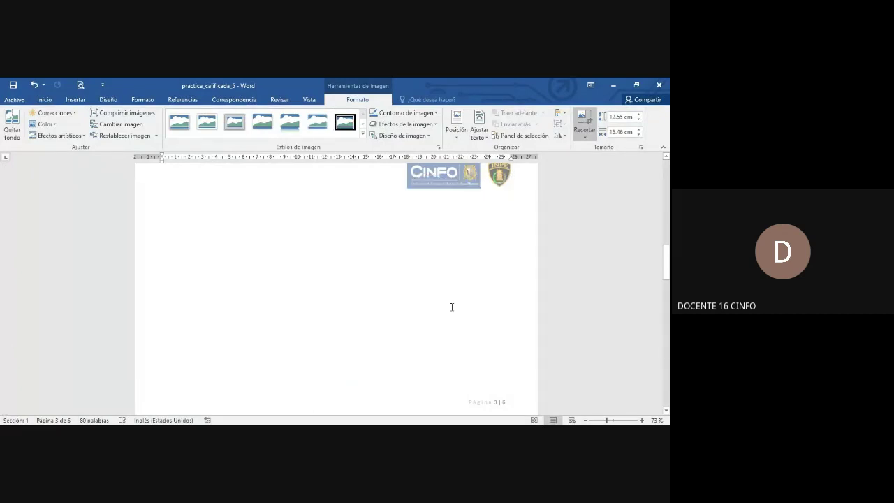
pyautogui.scroll(4, 452, 308)
pyautogui.click(552, 238)
# Delete the cropped screenshot and paste the full Word-window screenshot again
pyautogui.scroll(1, 354, 253)
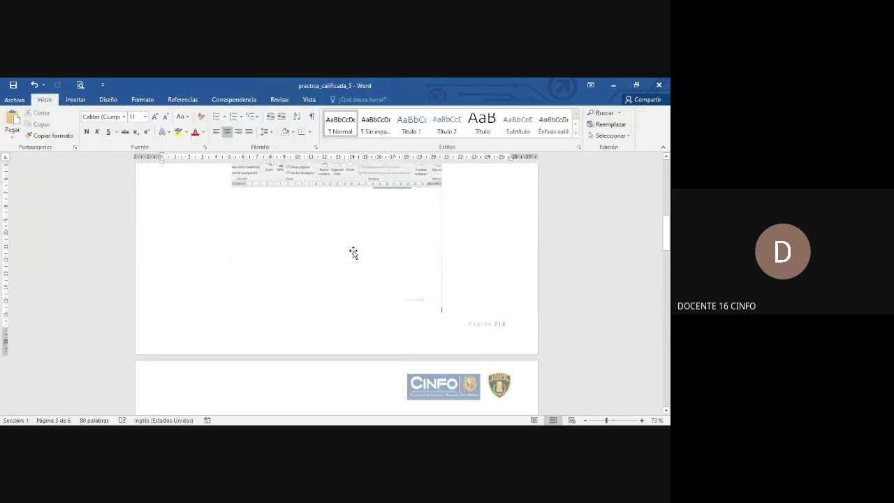
pyautogui.click(353, 253)
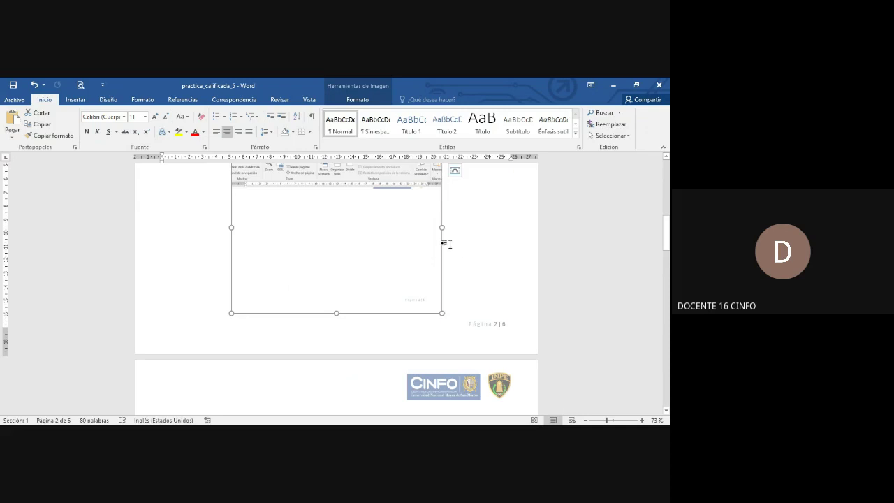
pyautogui.click(444, 243)
pyautogui.click(435, 254)
pyautogui.press('Delete')
pyautogui.hotkey('ctrl', 'v')
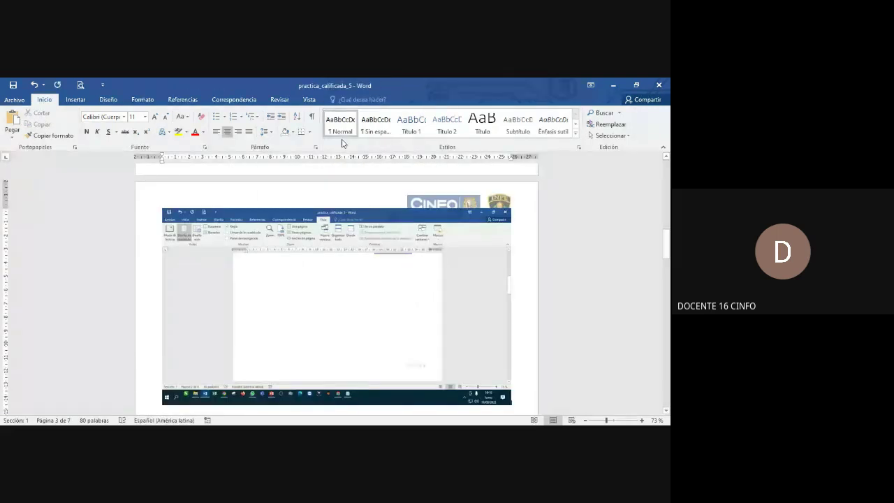
pyautogui.click(305, 99)
pyautogui.click(265, 135)
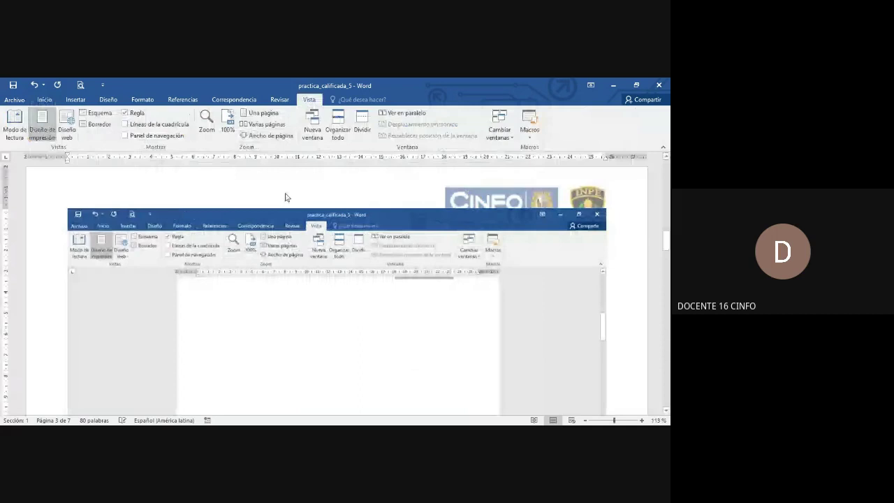
pyautogui.scroll(-3, 535, 311)
pyautogui.scroll(1, 535, 311)
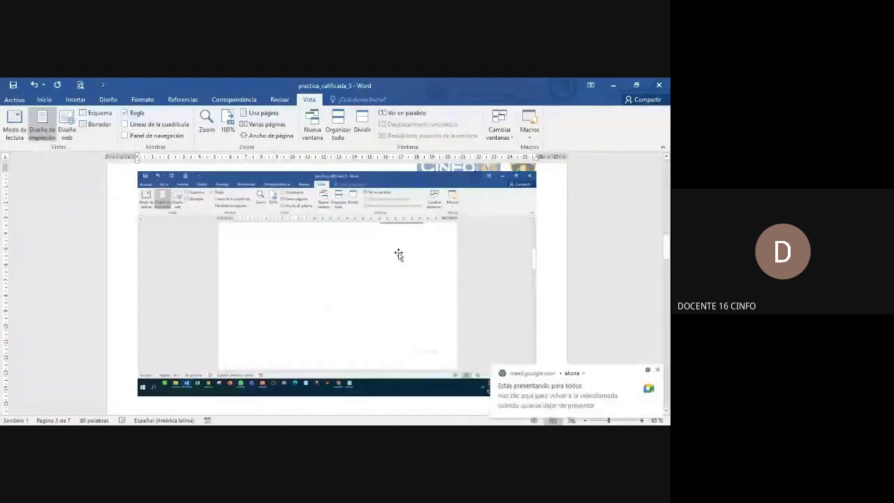
# Deselect the screenshot and scroll the worksheet to question 2's empty screenshot box on page 5
pyautogui.click(506, 226)
pyautogui.click(548, 224)
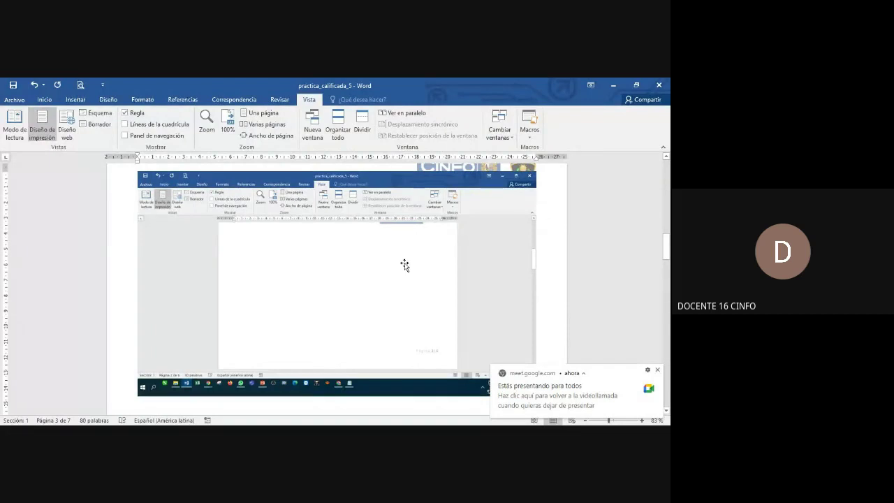
pyautogui.scroll(10, 405, 264)
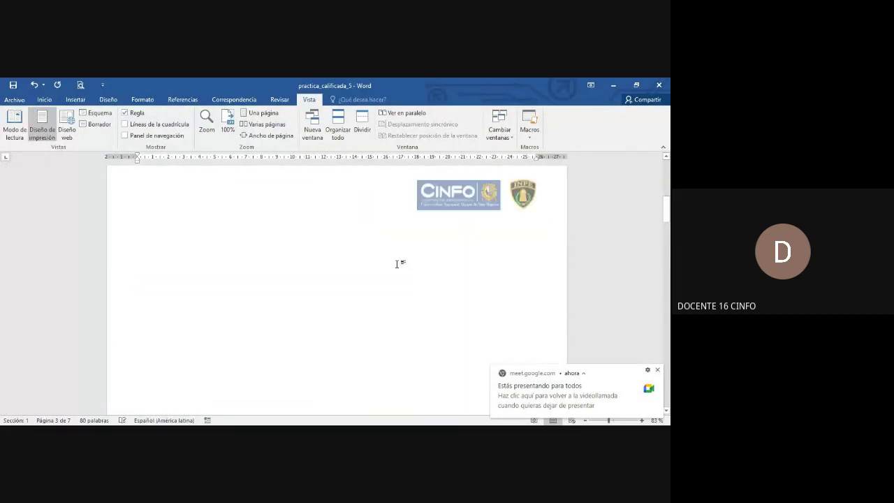
pyautogui.scroll(8, 309, 261)
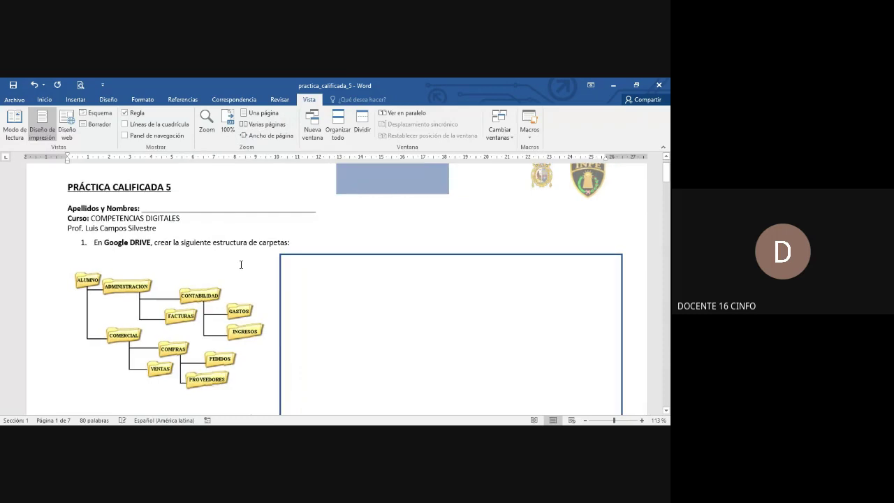
pyautogui.scroll(-15, 250, 250)
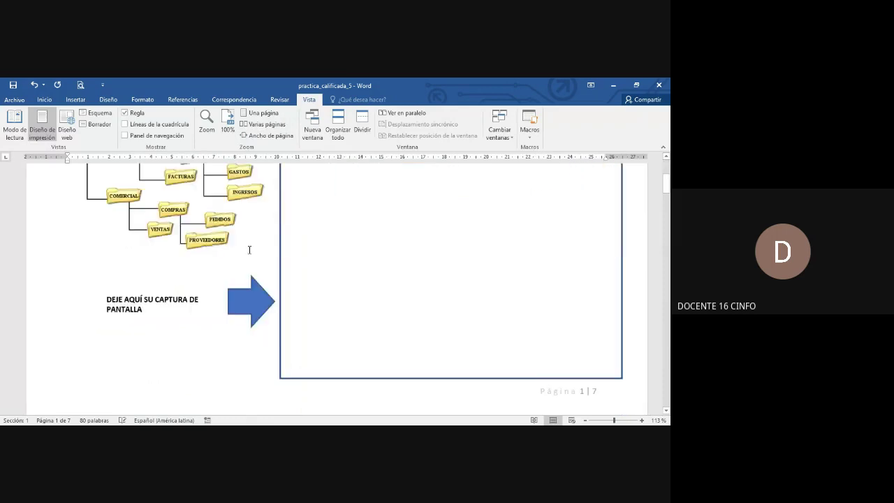
pyautogui.scroll(-20, 250, 249)
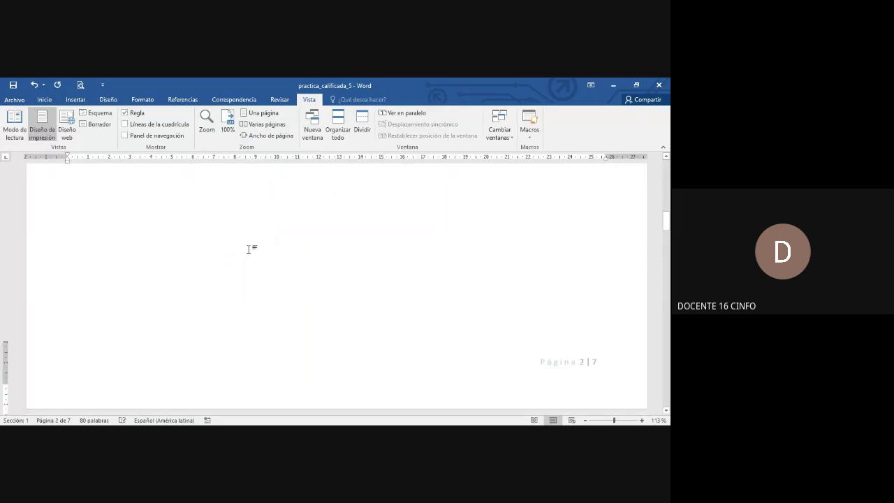
pyautogui.scroll(-4, 249, 249)
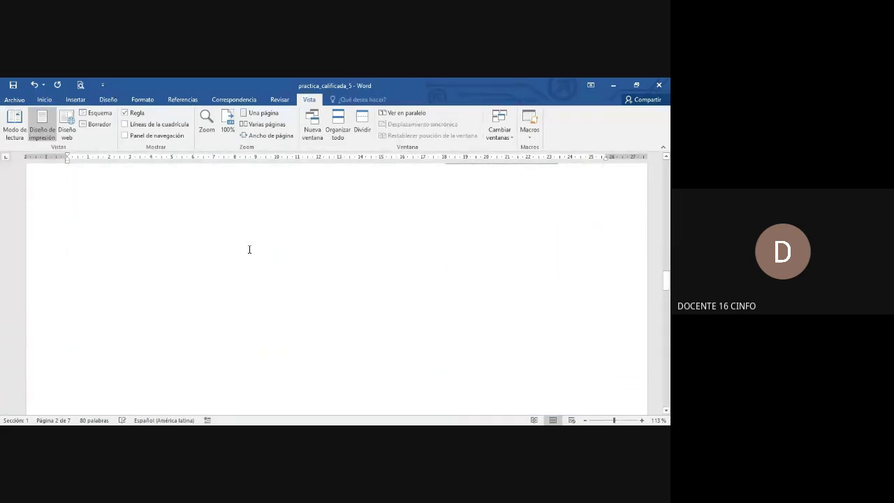
pyautogui.scroll(5, 250, 249)
pyautogui.scroll(-5, 249, 250)
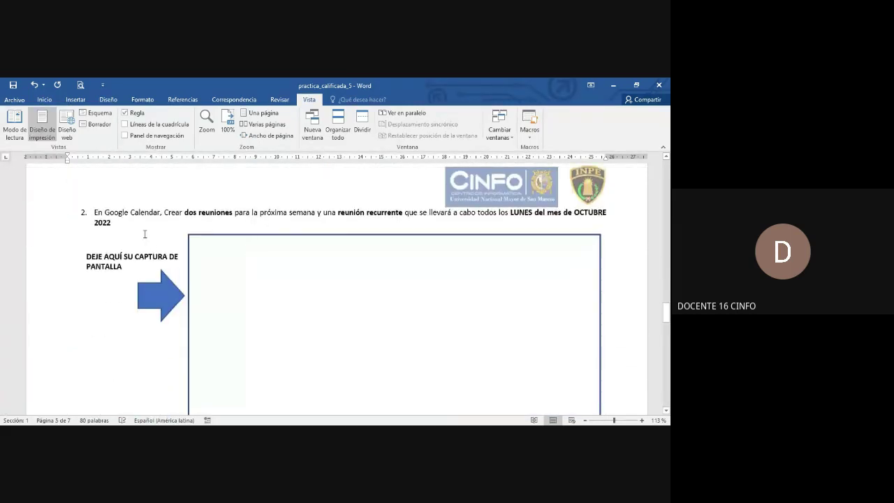
pyautogui.moveTo(158, 214); pyautogui.dragTo(128, 214)
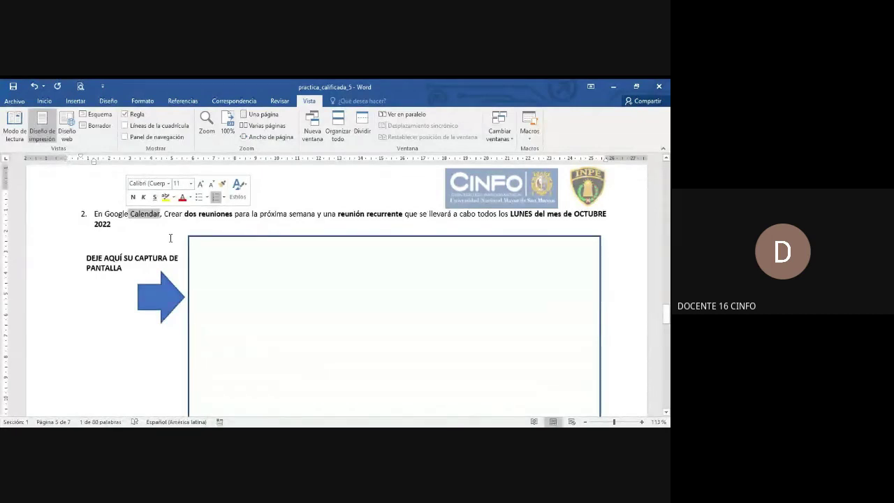
pyautogui.scroll(-1, 171, 239)
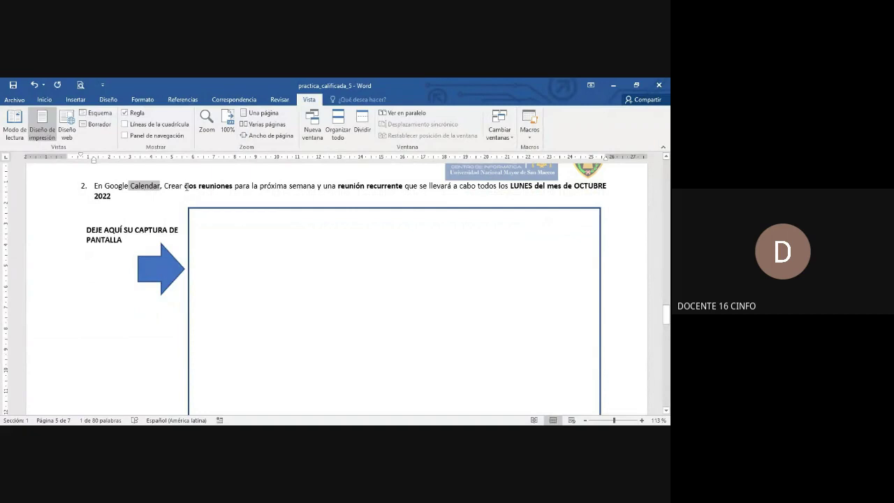
pyautogui.moveTo(185, 186); pyautogui.dragTo(236, 186)
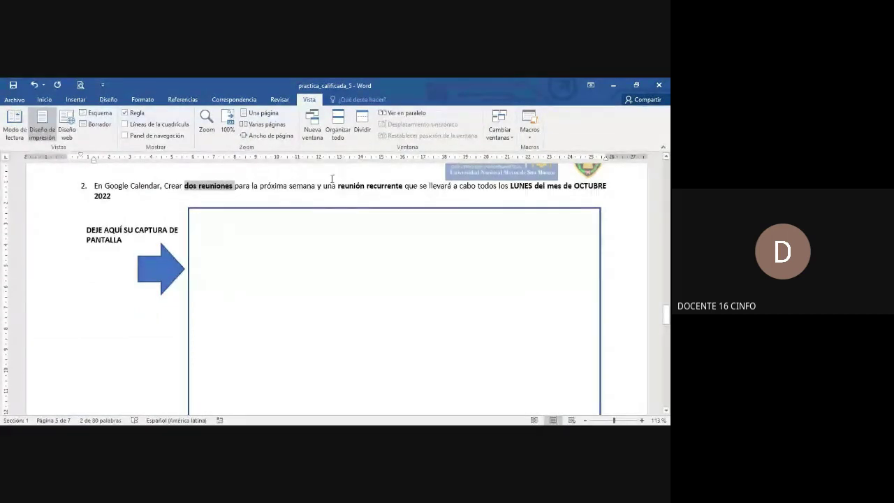
pyautogui.scroll(-1, 217, 273)
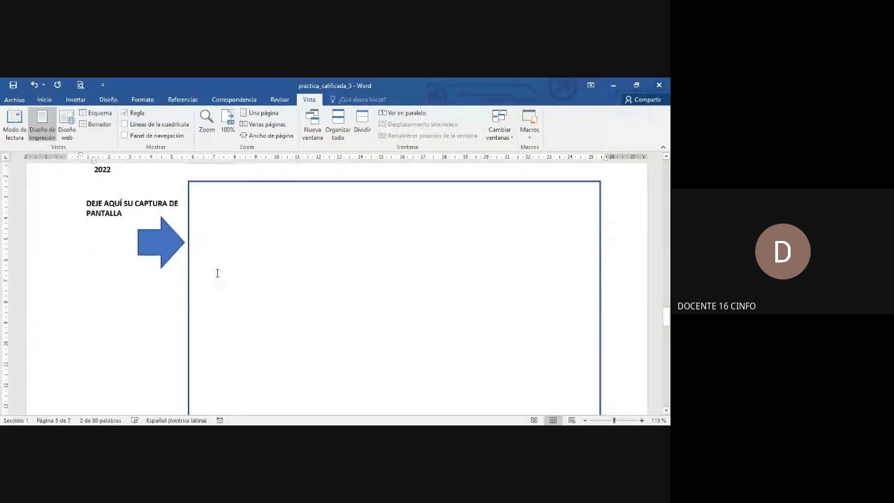
pyautogui.scroll(2, 244, 284)
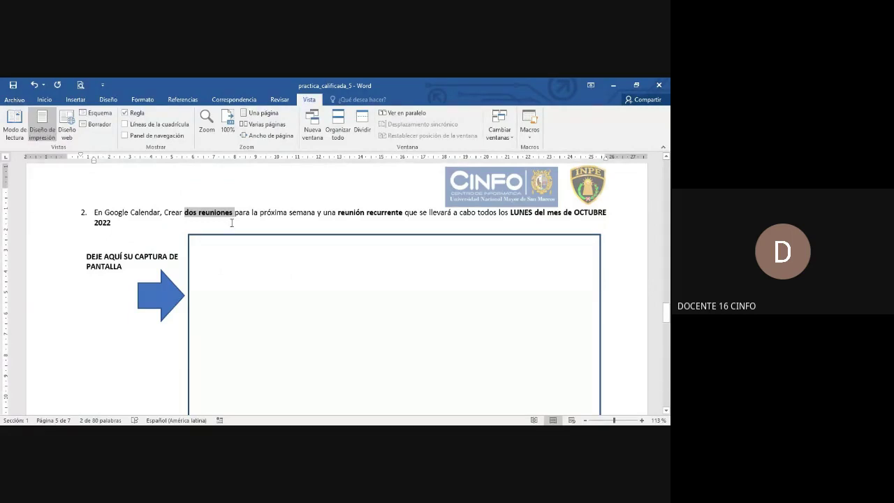
pyautogui.scroll(-3, 407, 281)
pyautogui.scroll(-3, 509, 270)
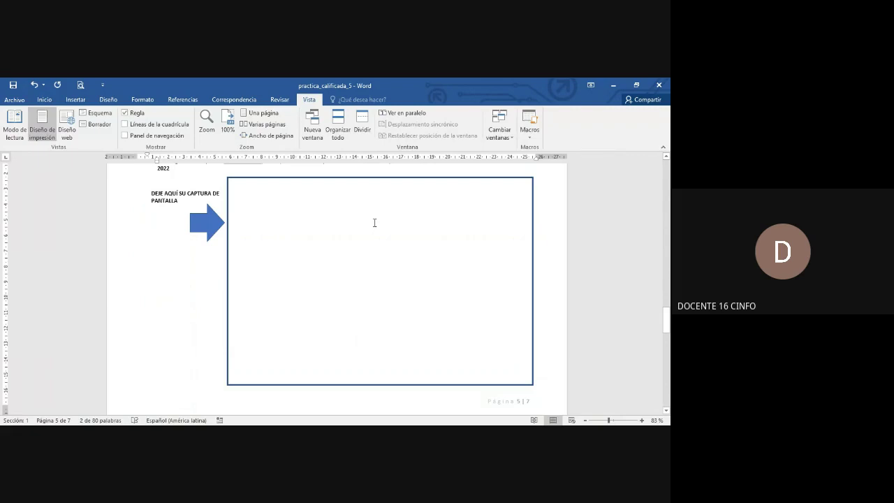
pyautogui.scroll(1, 374, 222)
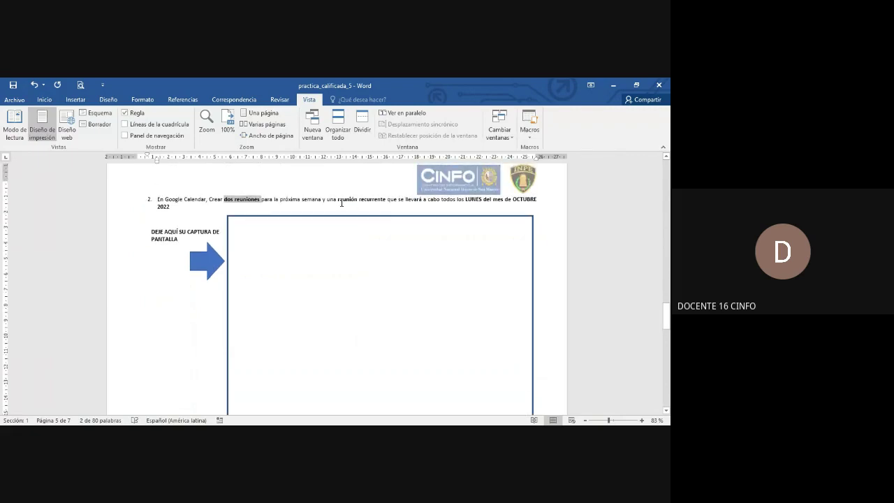
pyautogui.moveTo(339, 202); pyautogui.dragTo(382, 203)
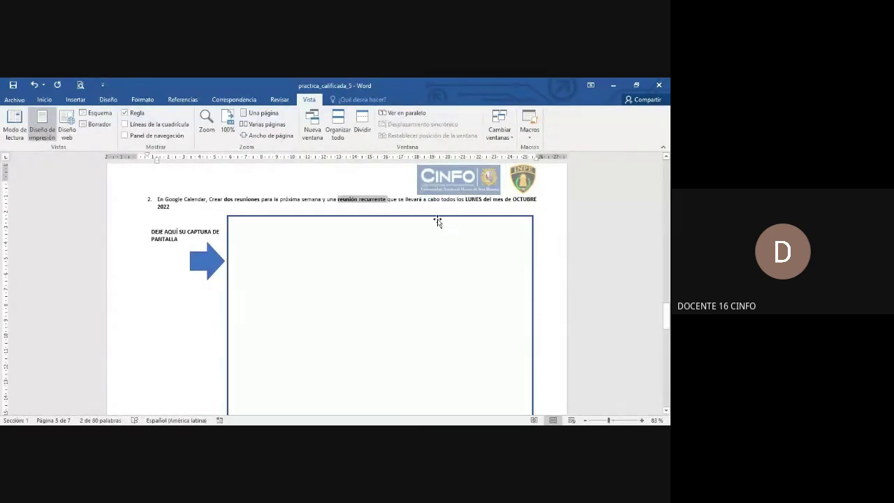
pyautogui.click(475, 202)
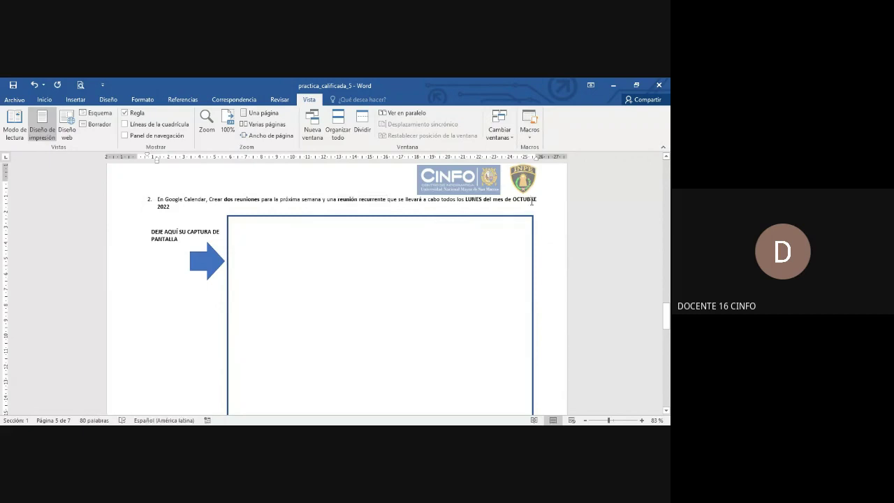
pyautogui.scroll(-1, 503, 209)
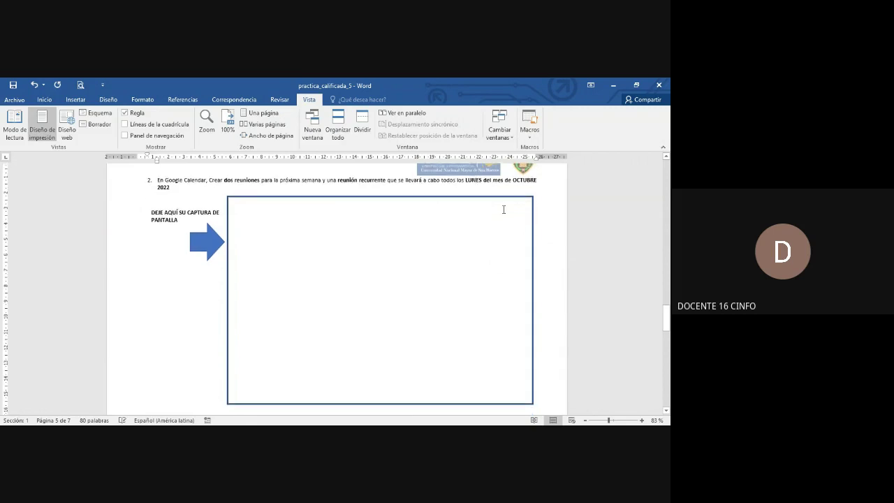
pyautogui.moveTo(338, 181); pyautogui.dragTo(383, 182)
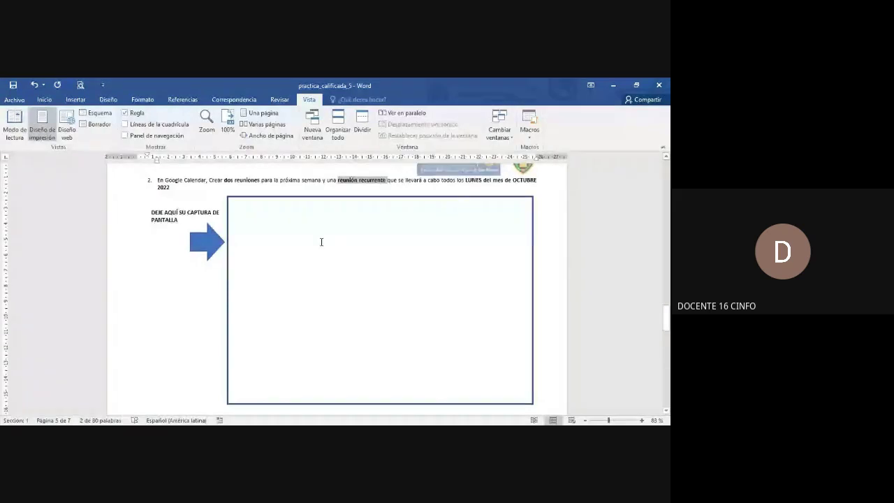
pyautogui.scroll(-2, 303, 235)
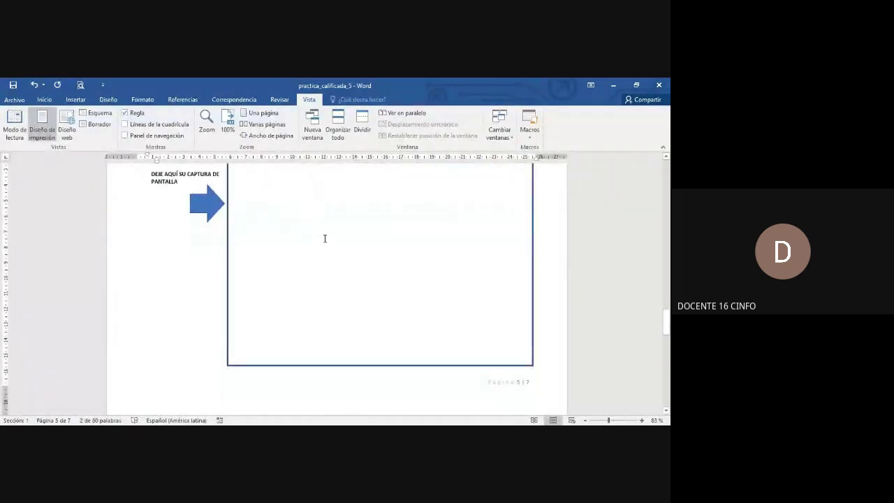
pyautogui.scroll(-5, 321, 236)
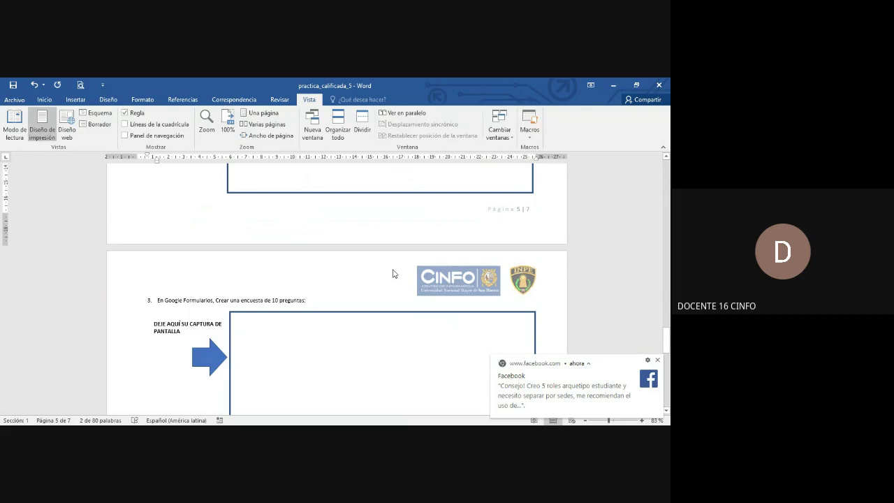
pyautogui.scroll(-2, 393, 273)
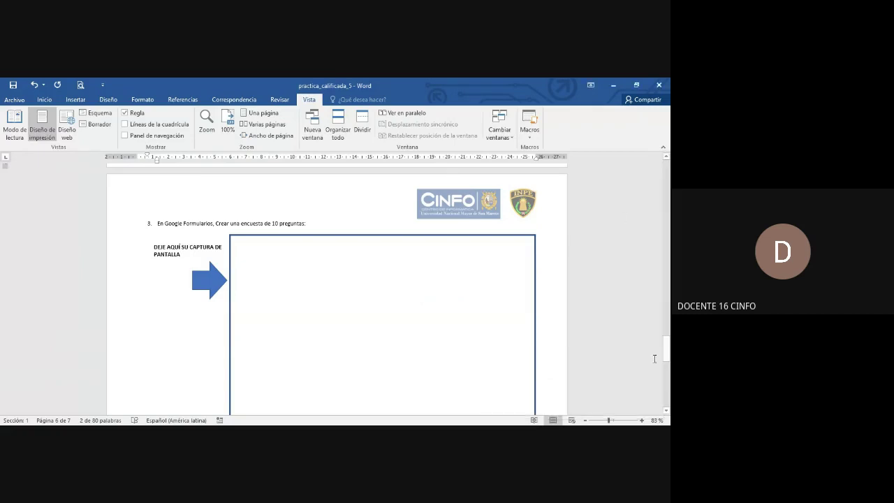
pyautogui.scroll(-3, 288, 235)
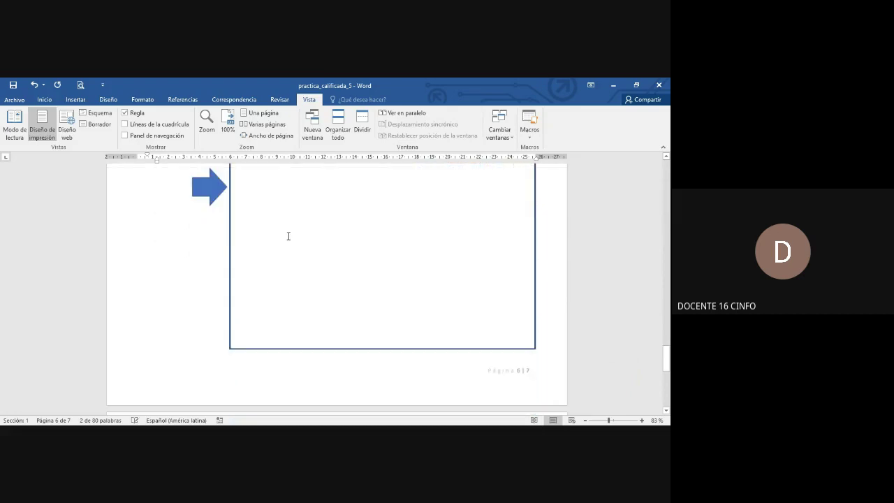
pyautogui.scroll(2, 287, 236)
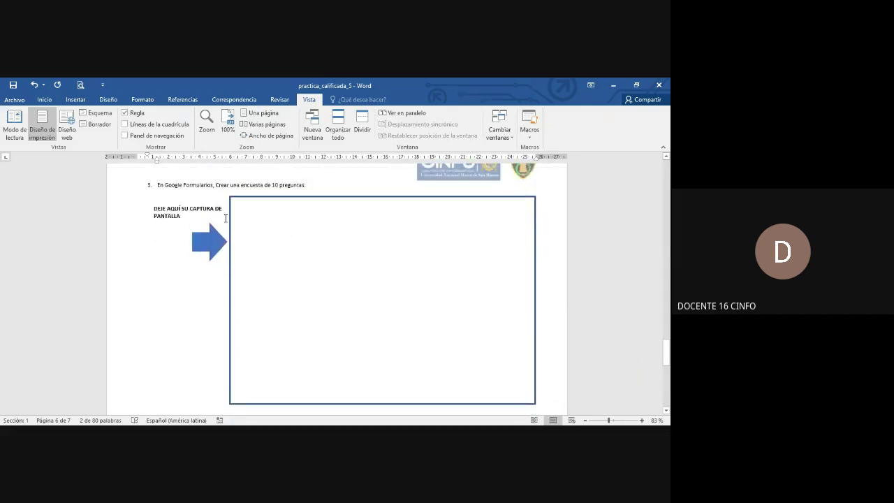
pyautogui.moveTo(169, 184); pyautogui.dragTo(213, 185)
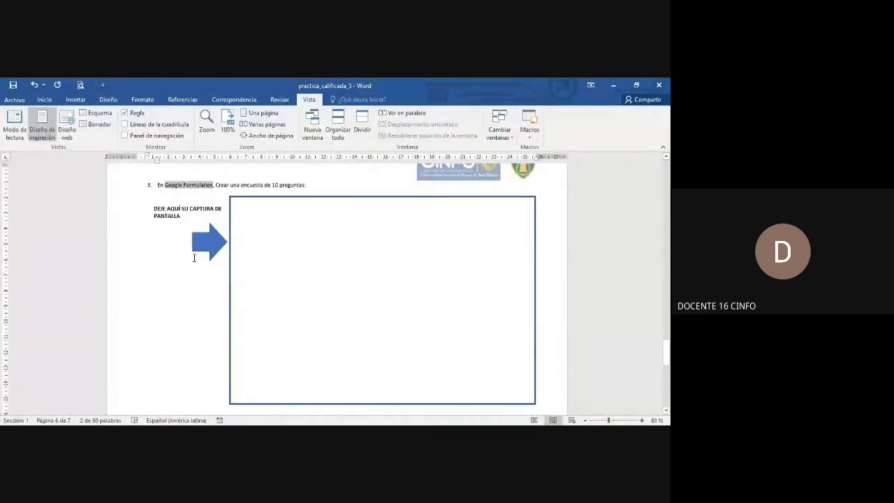
pyautogui.click(173, 274)
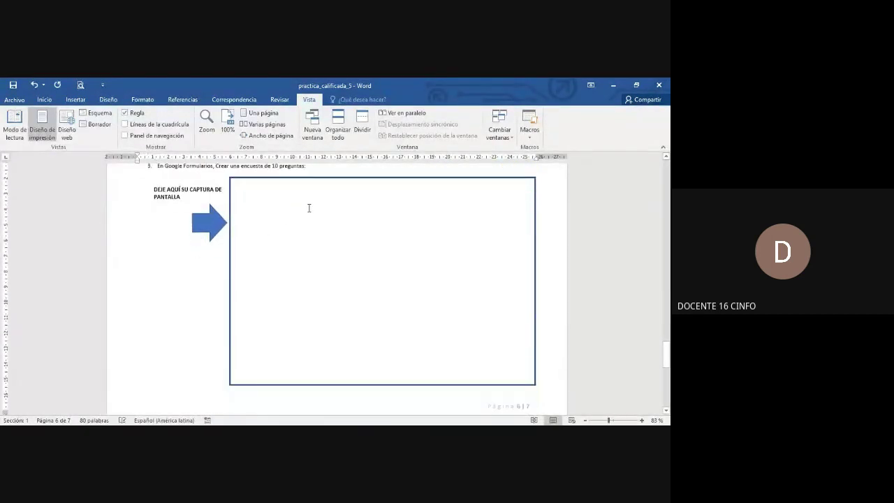
pyautogui.scroll(-10, 310, 207)
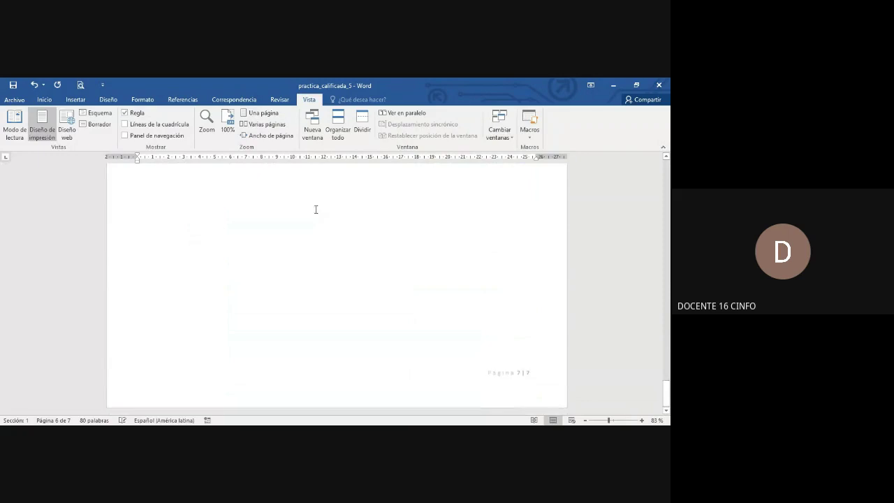
pyautogui.scroll(10, 315, 210)
pyautogui.scroll(6, 316, 209)
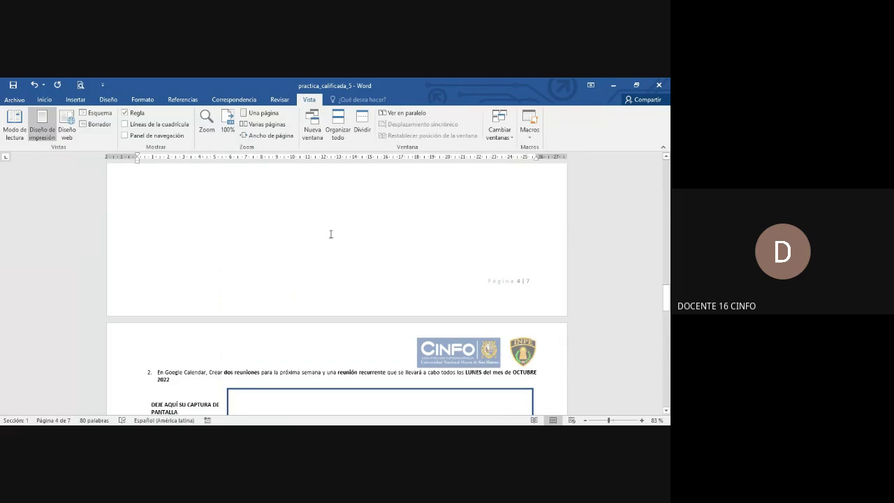
pyautogui.scroll(8, 342, 233)
pyautogui.scroll(2, 340, 241)
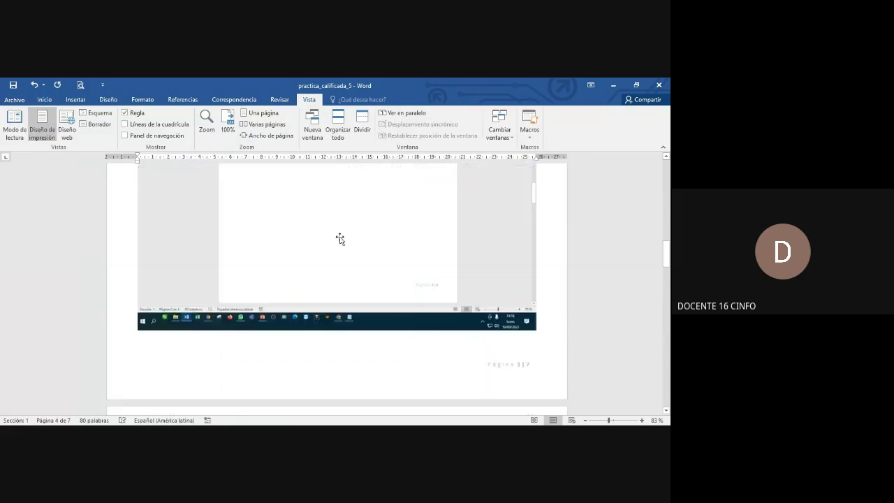
pyautogui.scroll(-3, 339, 240)
# Return to Google Calendar's September 2022 month view and bring up the view selector
pyautogui.scroll(4, 339, 240)
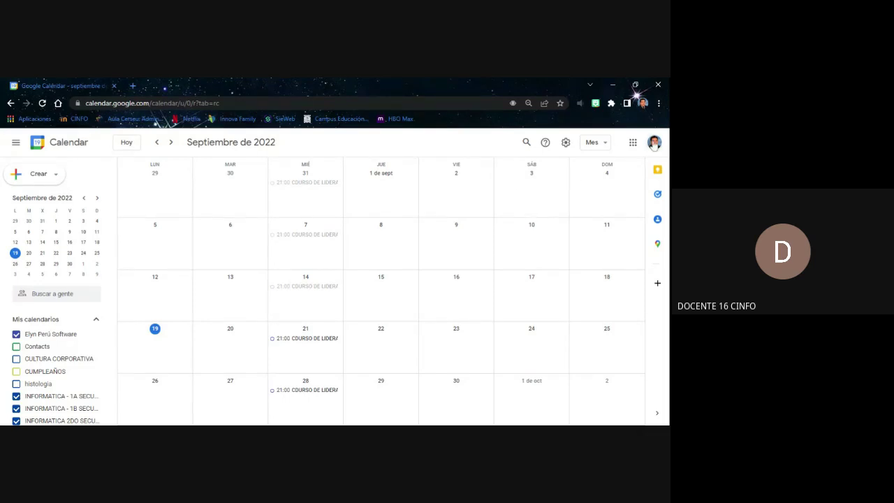
pyautogui.click(601, 144)
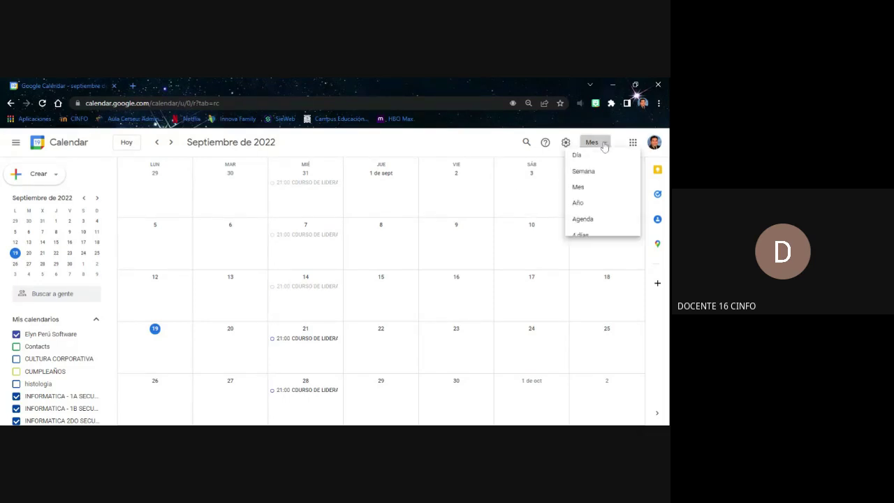
# Try the Semana, Año and Día views, finishing on the week of 19–25 September 2022
pyautogui.click(588, 182)
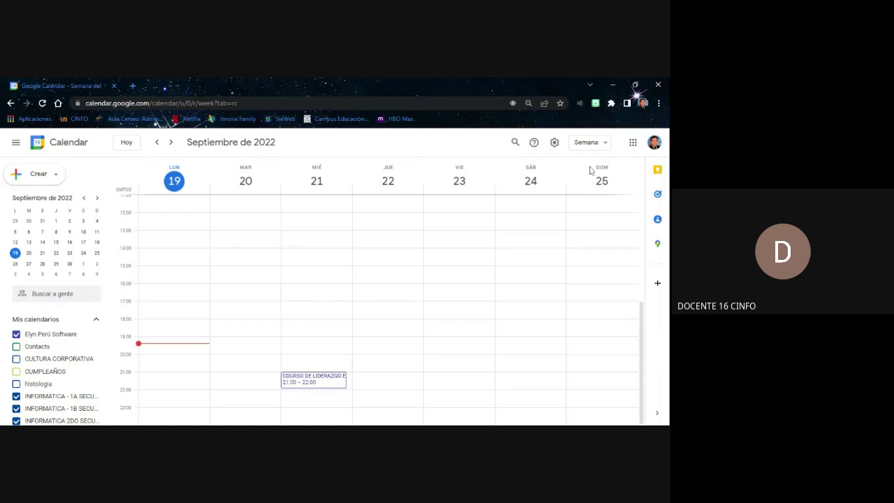
pyautogui.click(591, 144)
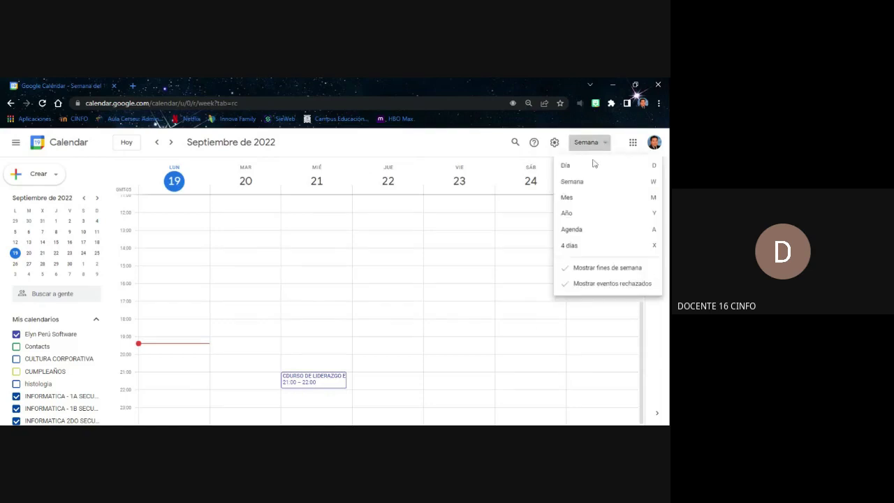
pyautogui.click(584, 213)
pyautogui.scroll(-2, 579, 215)
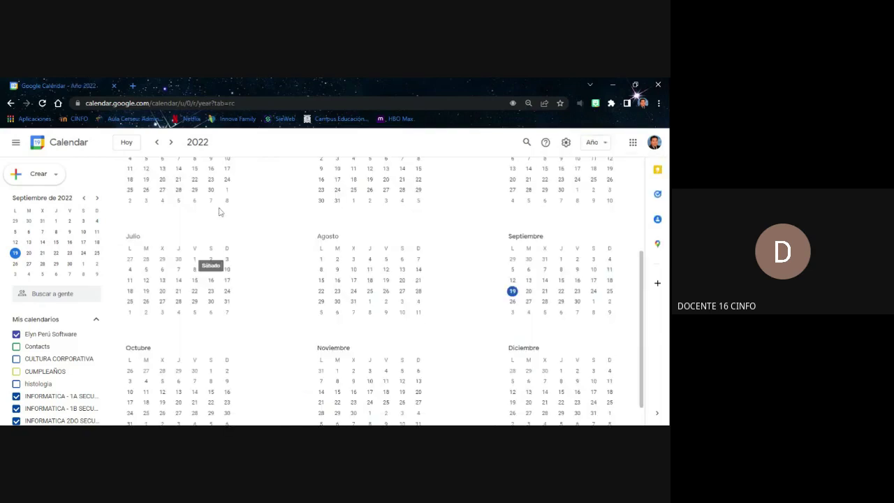
pyautogui.scroll(2, 491, 200)
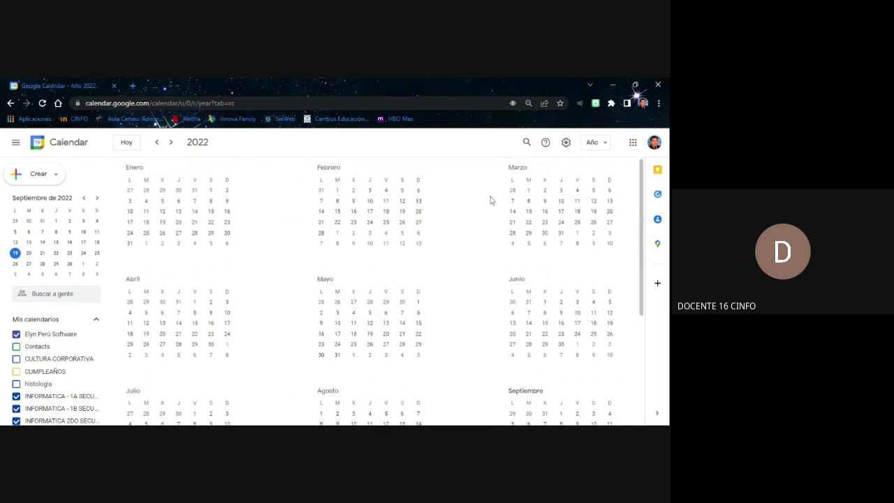
pyautogui.click(591, 145)
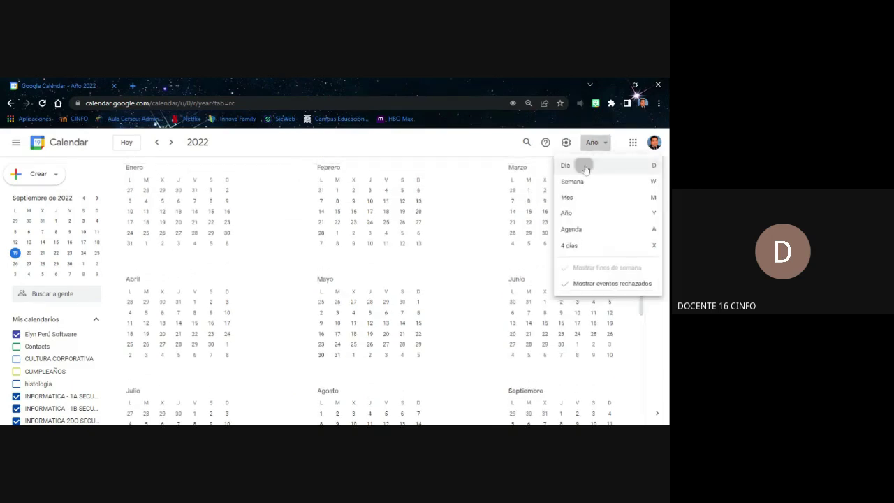
pyautogui.click(582, 165)
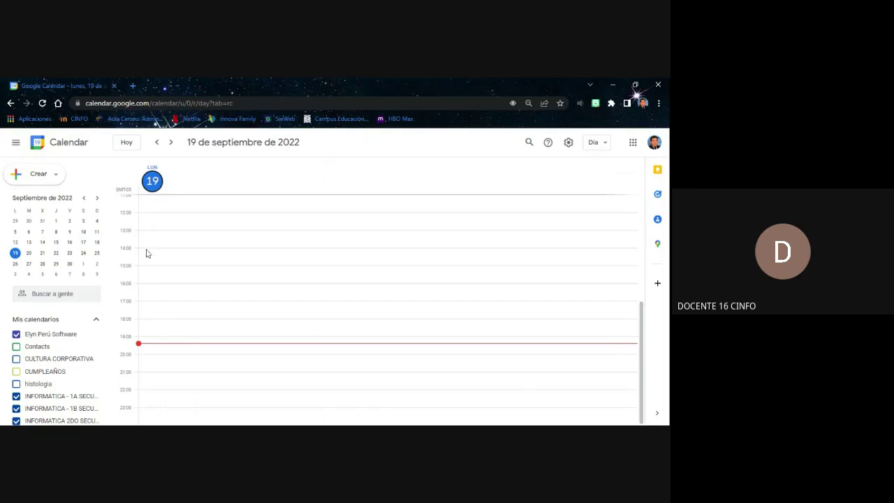
pyautogui.click(596, 143)
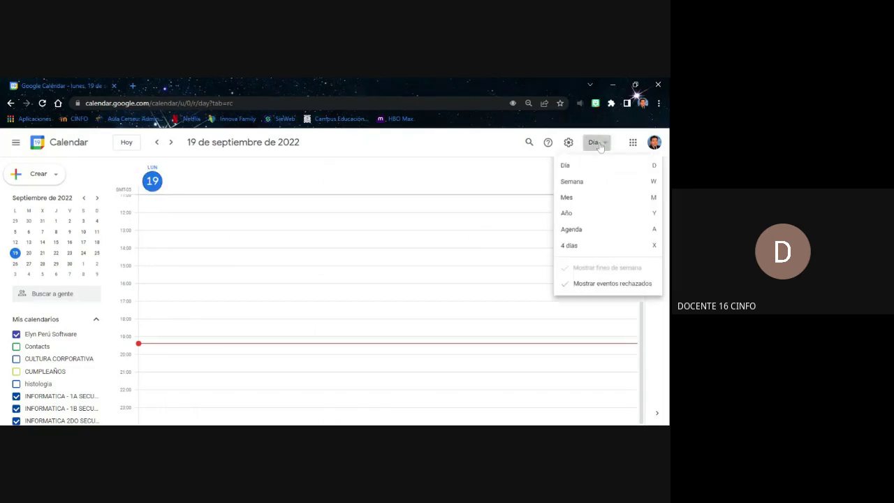
pyautogui.click(575, 182)
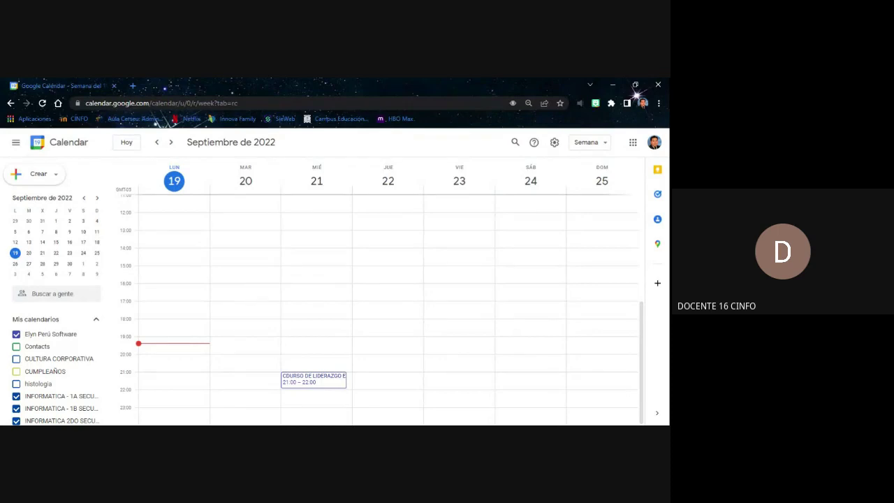
# Start a new event draft for Monday 19 September, 19:30–20:30, with a Google Meet link
pyautogui.click(51, 174)
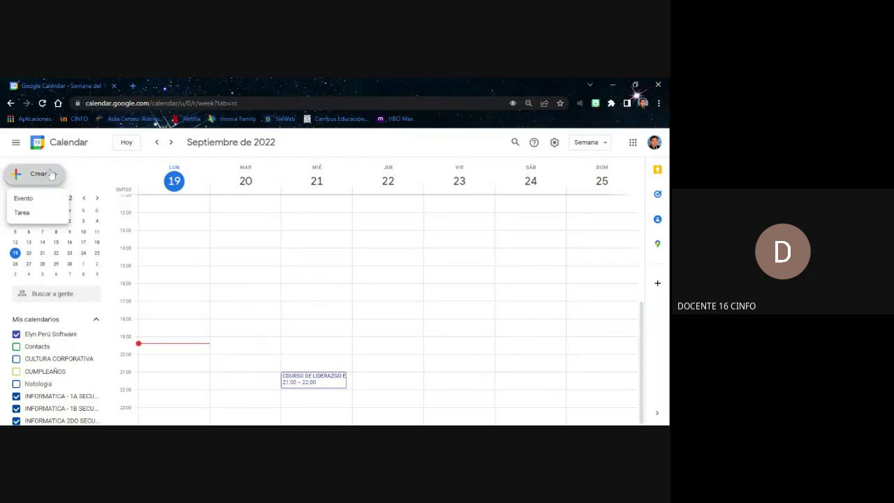
pyautogui.click(46, 199)
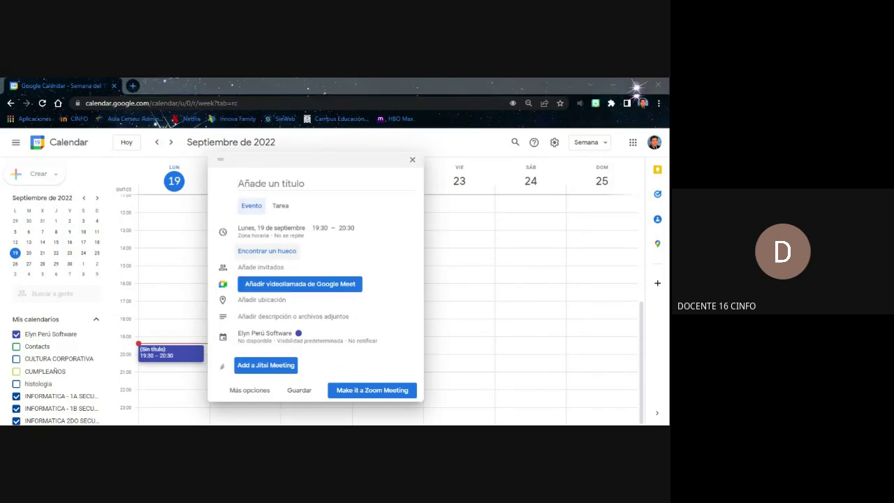
pyautogui.hotkey('alt', 'Tab')
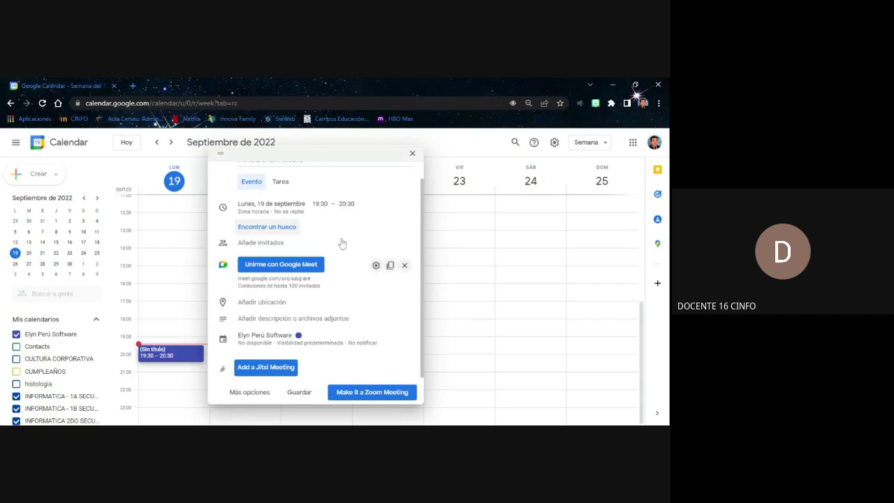
pyautogui.scroll(1, 333, 255)
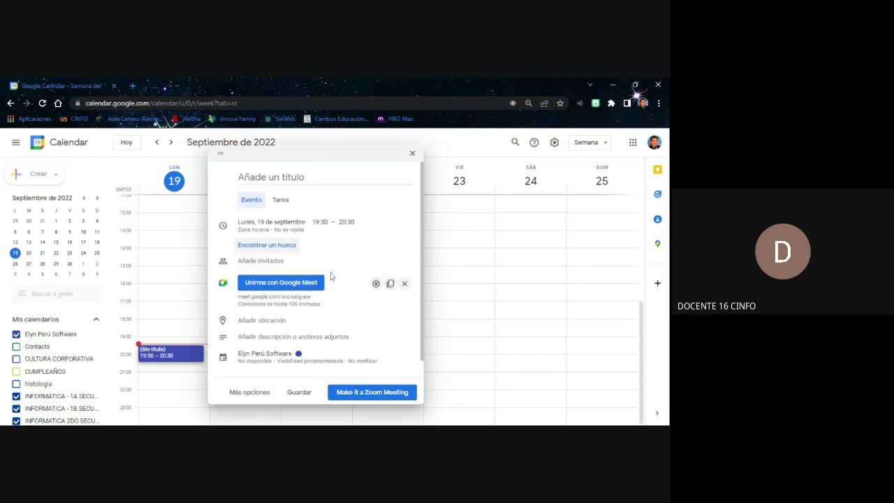
pyautogui.scroll(-1, 339, 268)
pyautogui.scroll(1, 324, 269)
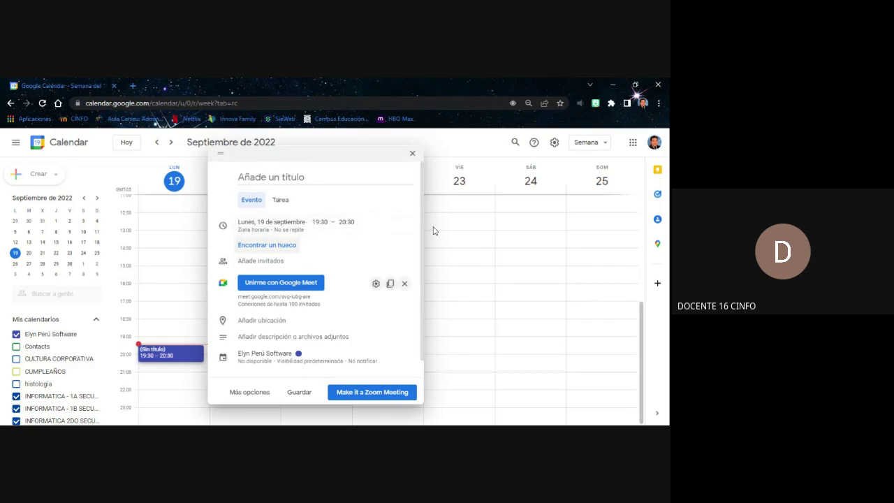
pyautogui.scroll(-1, 330, 244)
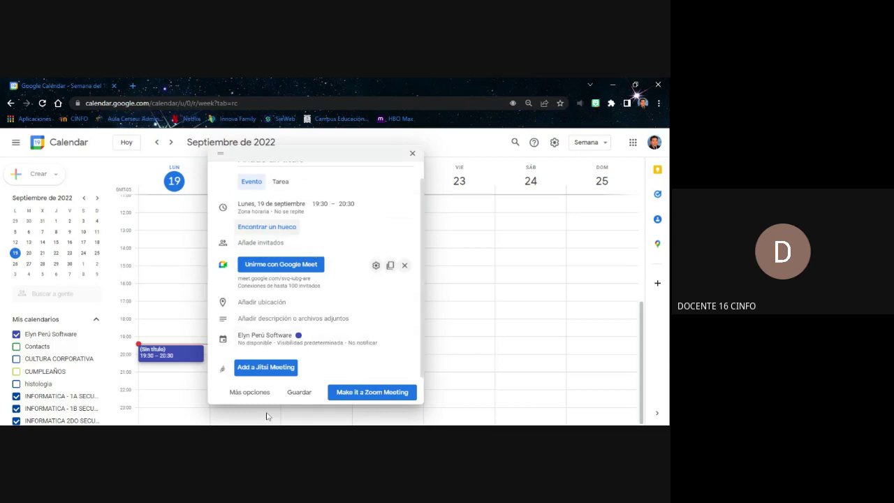
# In the full event details, set a weekly Monday repeat and start date 1 October 2022
pyautogui.click(252, 393)
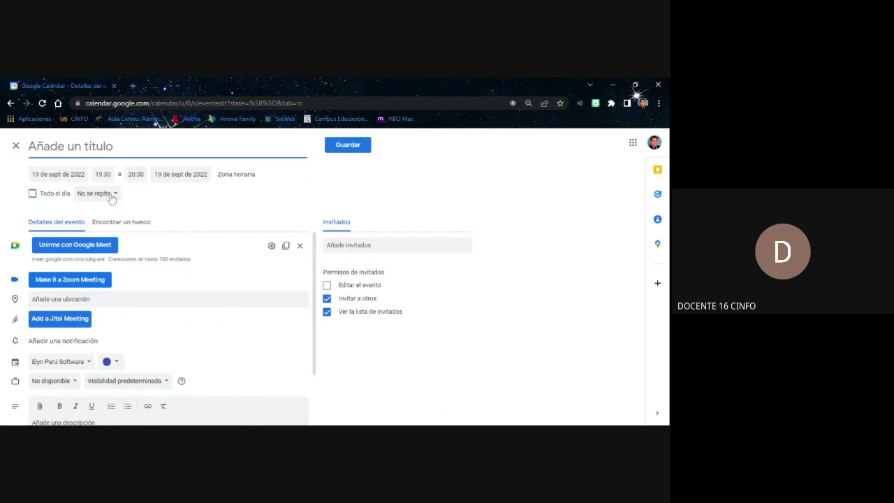
pyautogui.click(110, 193)
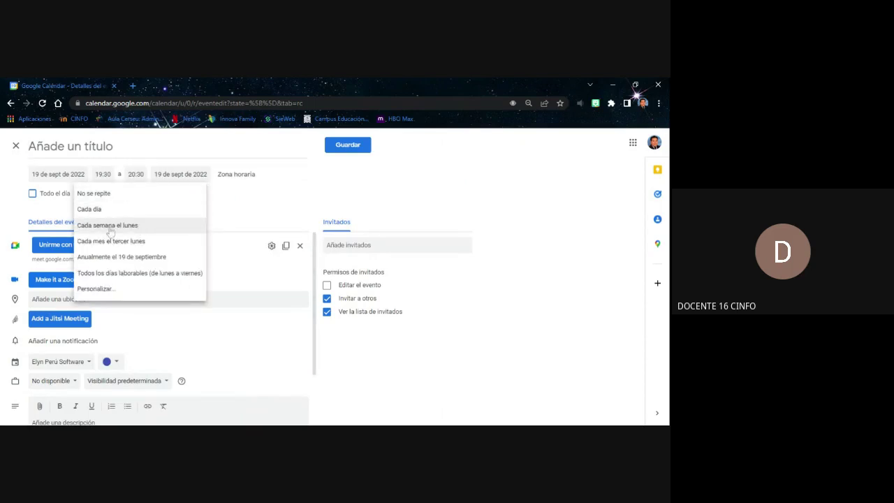
pyautogui.click(122, 226)
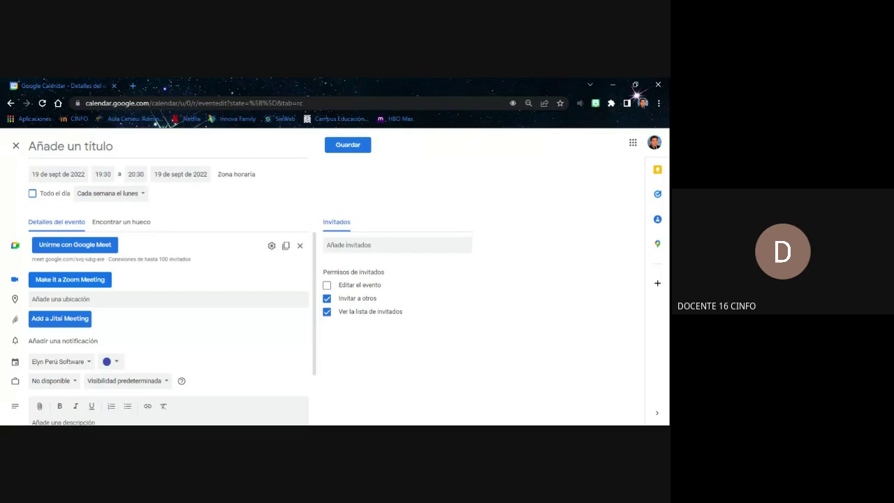
pyautogui.click(58, 174)
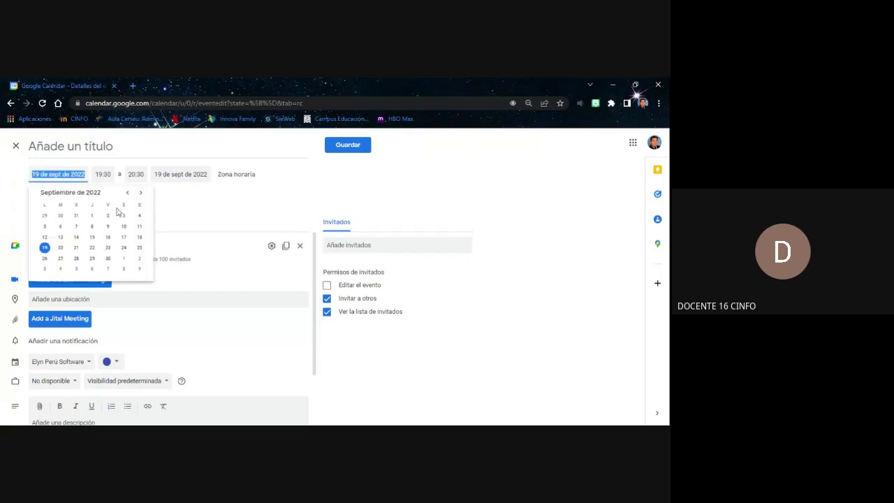
pyautogui.click(140, 195)
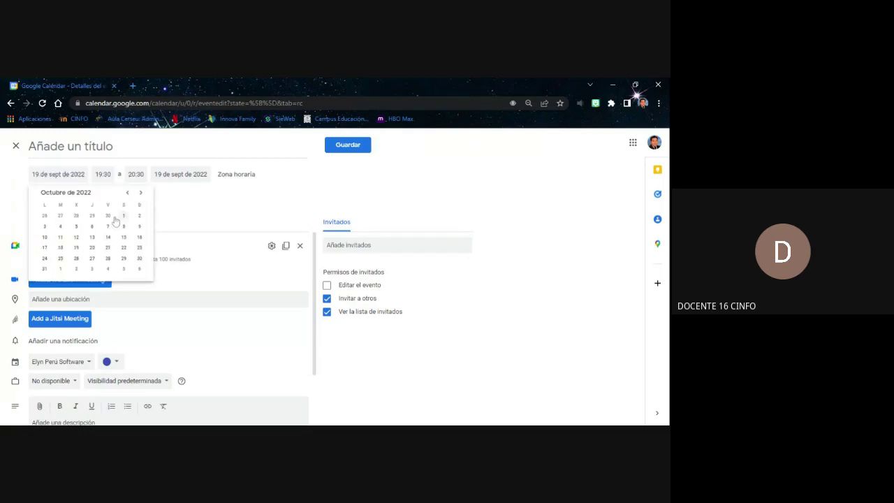
pyautogui.click(123, 218)
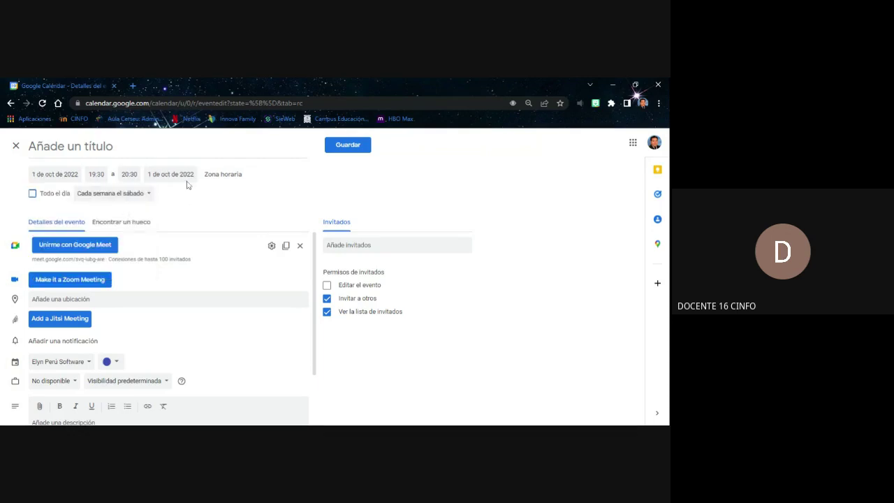
# Set the end date to 31 October 2022 and the end time to 16:00
pyautogui.click(187, 176)
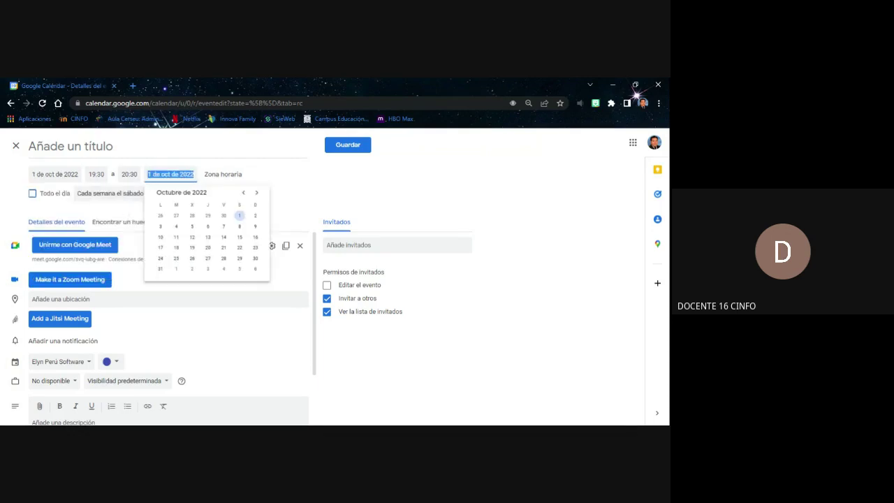
pyautogui.click(160, 268)
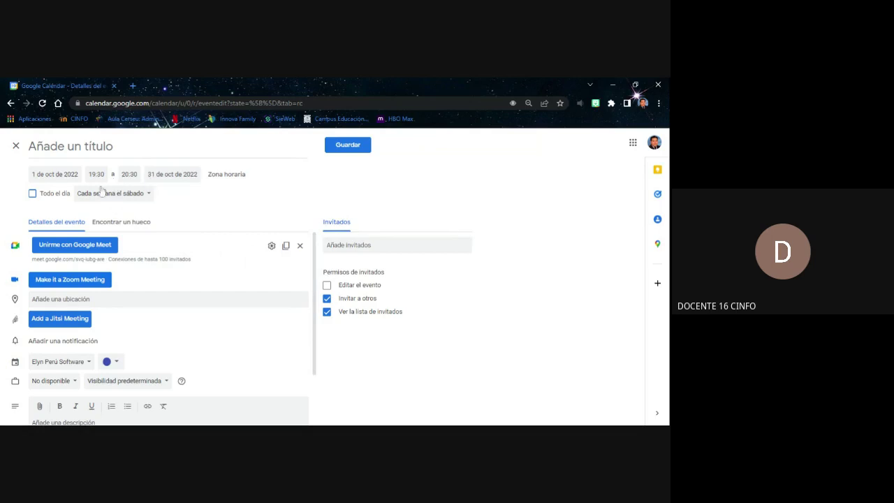
pyautogui.click(129, 174)
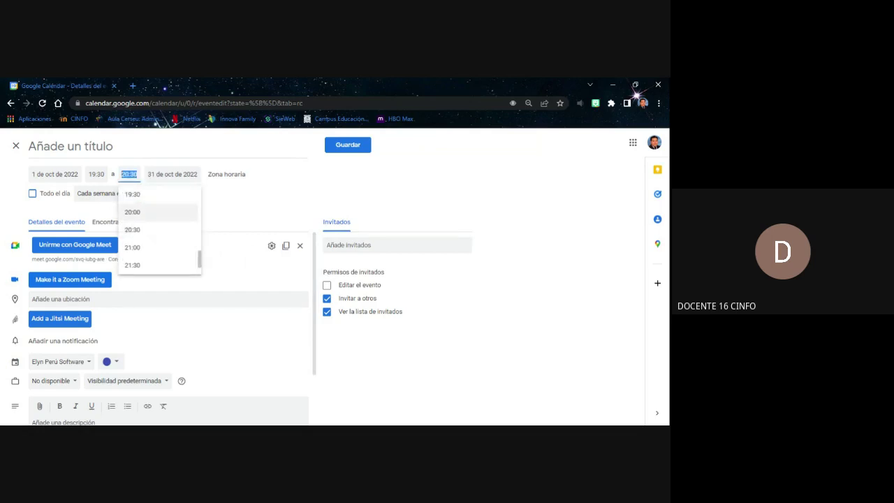
pyautogui.scroll(3, 143, 223)
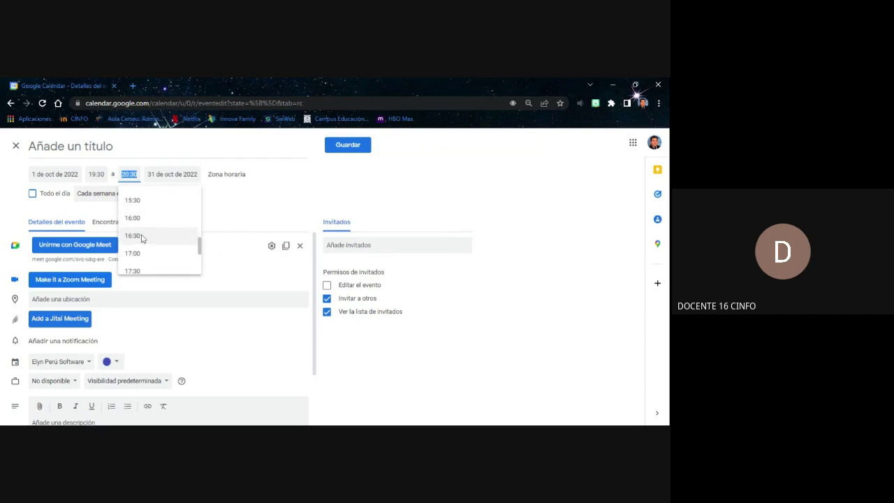
pyautogui.click(139, 220)
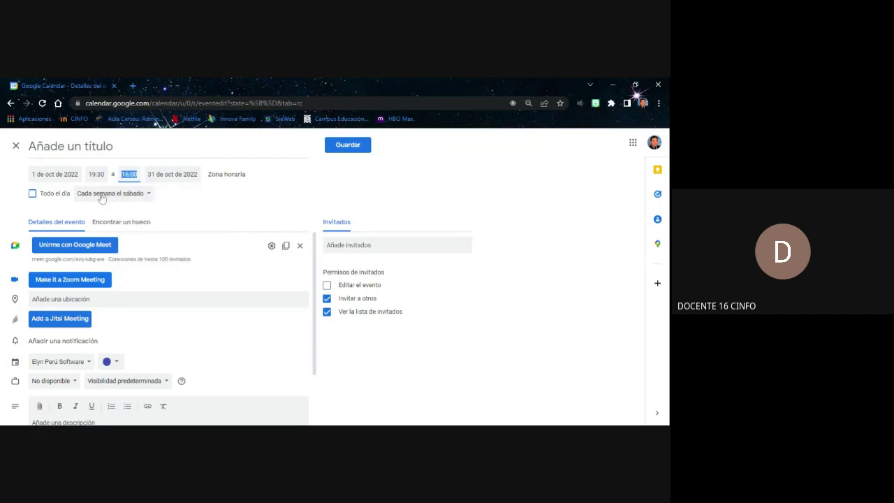
pyautogui.click(139, 196)
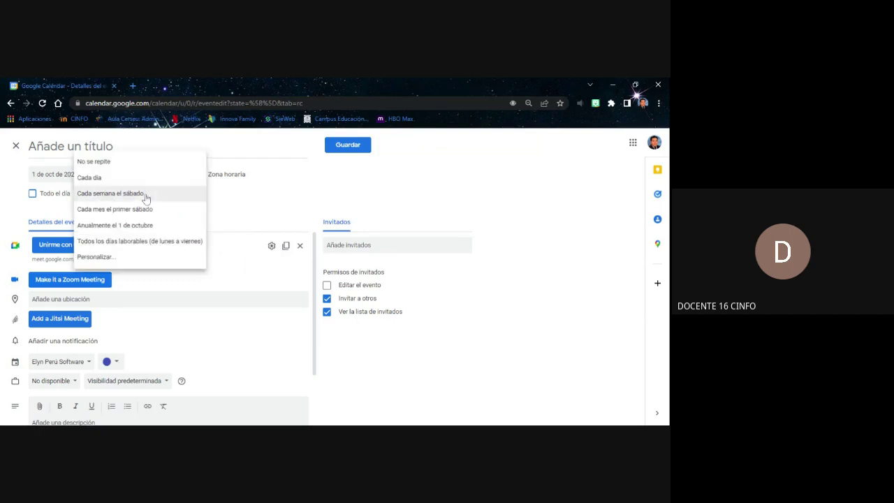
# Apply a custom recurrence: weekly on Monday only (not Saturday), ending on 31 October 2022
pyautogui.click(143, 257)
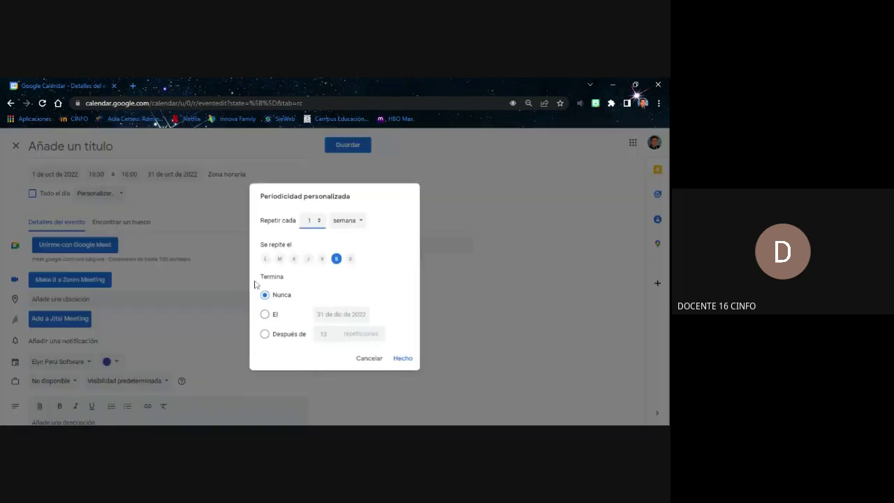
pyautogui.click(265, 259)
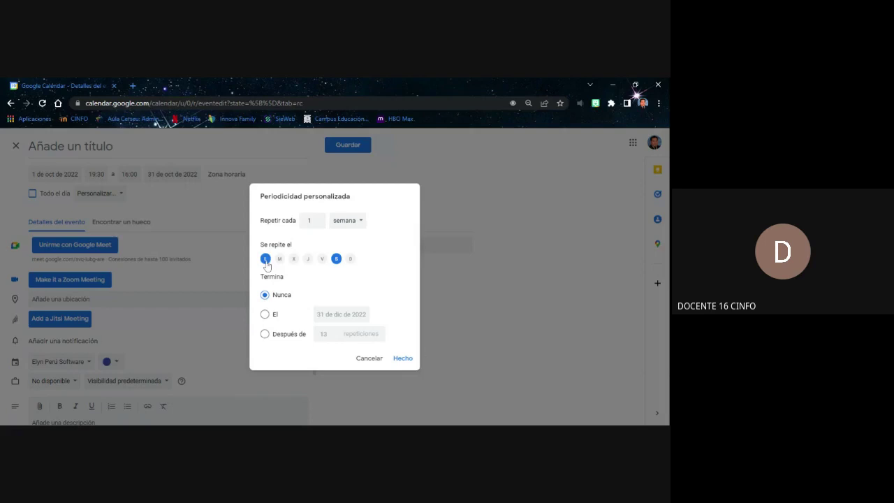
pyautogui.click(336, 259)
pyautogui.click(265, 315)
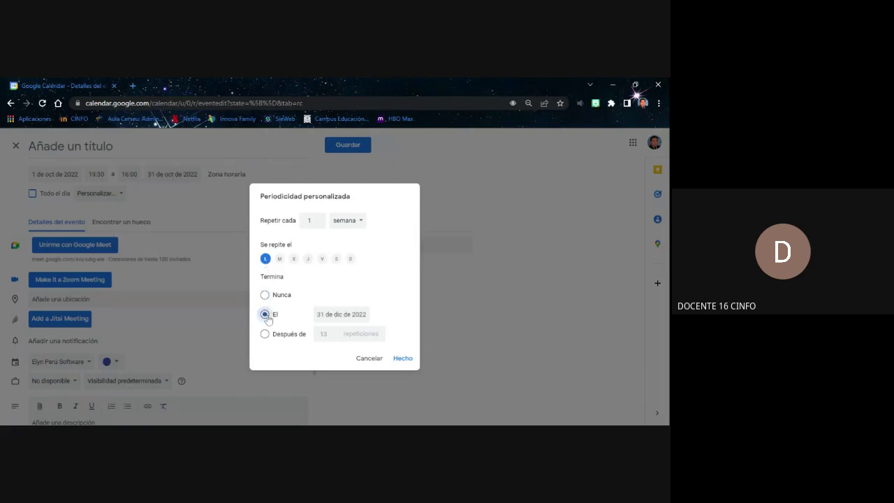
pyautogui.click(340, 314)
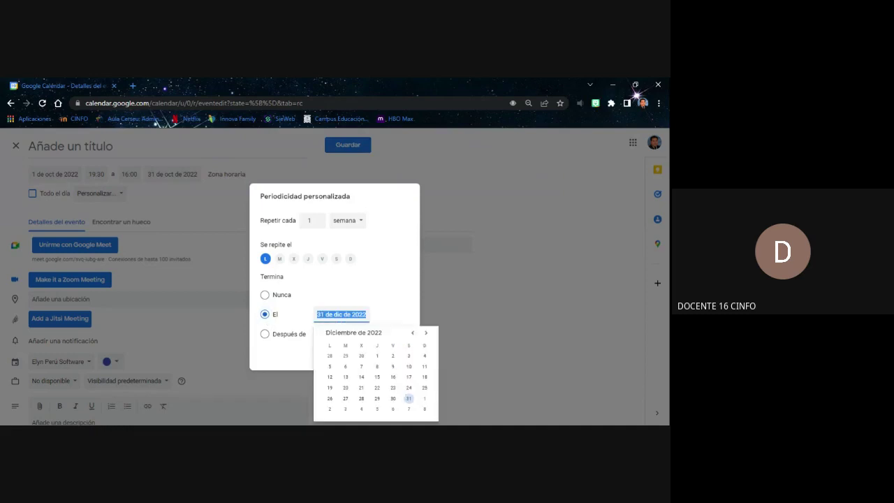
pyautogui.click(412, 333)
pyautogui.click(412, 333)
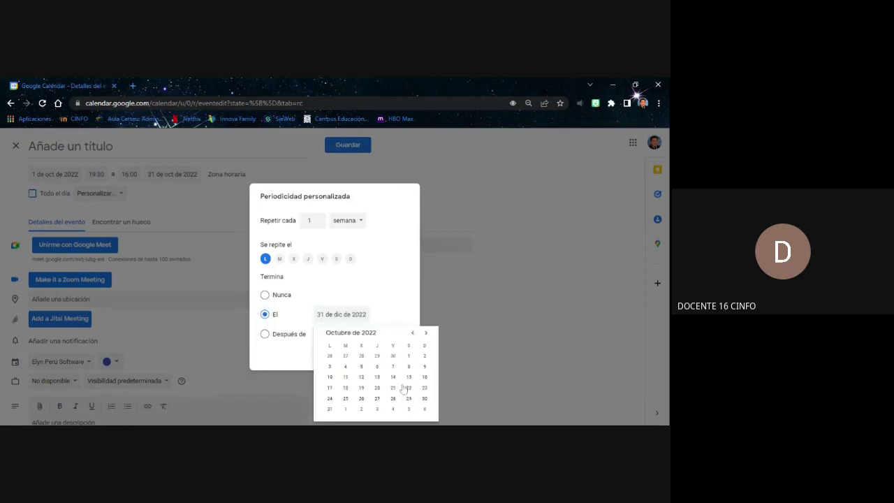
pyautogui.click(329, 409)
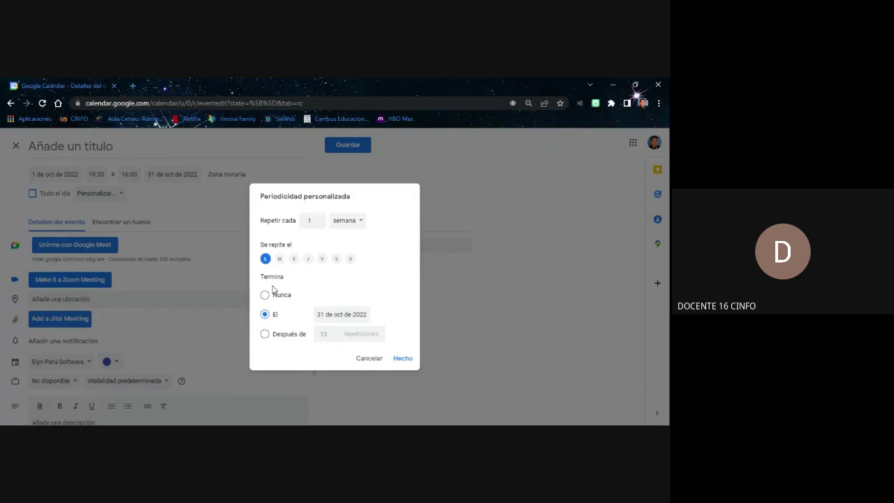
pyautogui.click(398, 359)
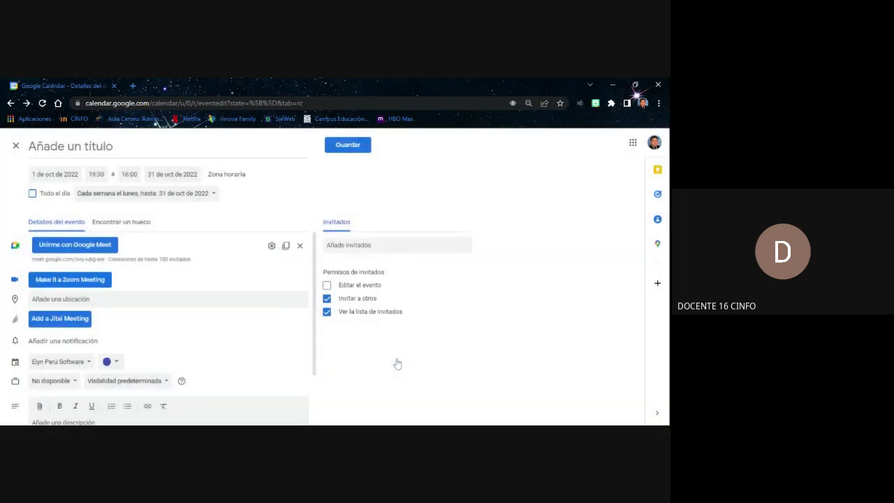
# Enter the event title 'REUNION GERENCIA ...', correcting the mistyped letters
pyautogui.click(231, 146)
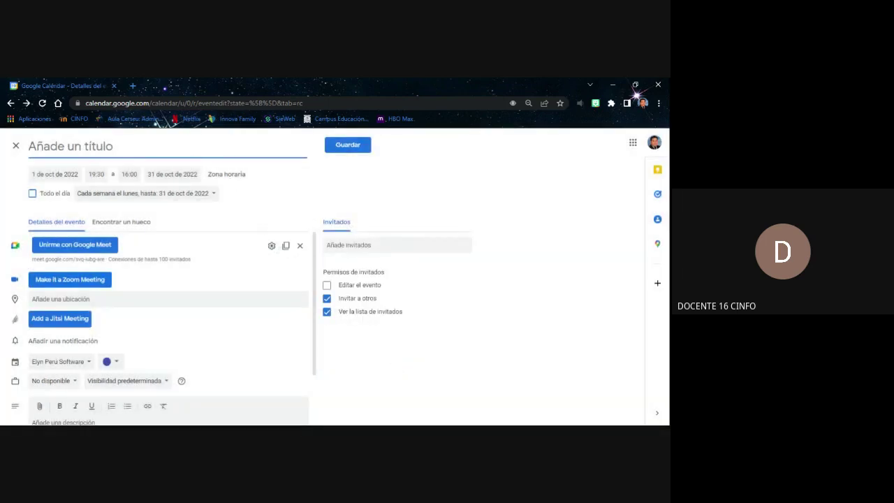
pyautogui.write('REUN')
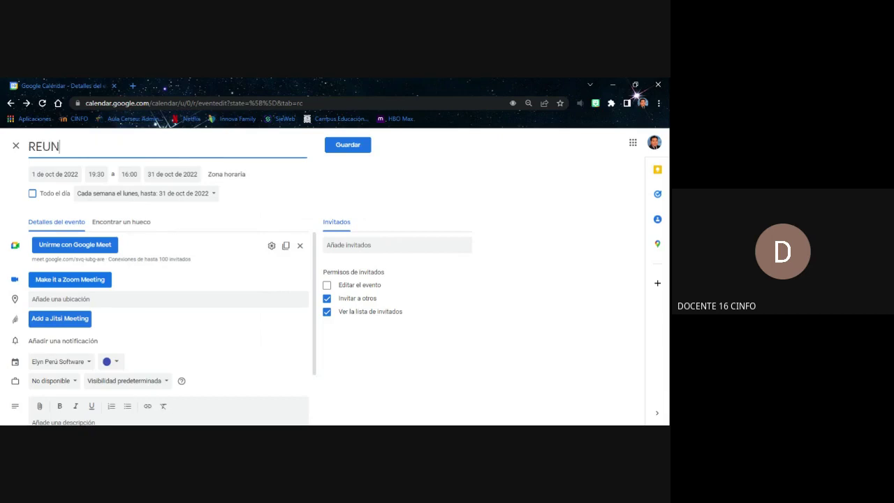
pyautogui.write('ION GERENCUA')
pyautogui.press('BackSpace')
pyautogui.press('BackSpace')
pyautogui.write('IA ')
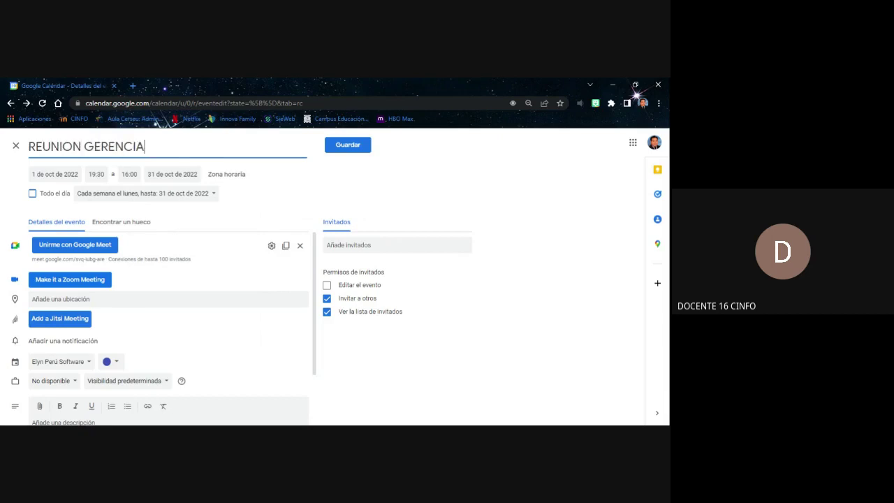
pyautogui.write('...')
pyautogui.click(144, 211)
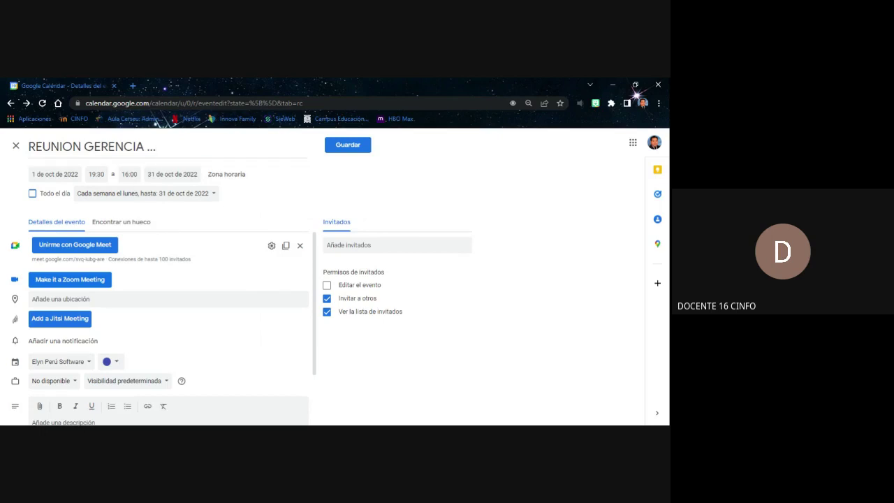
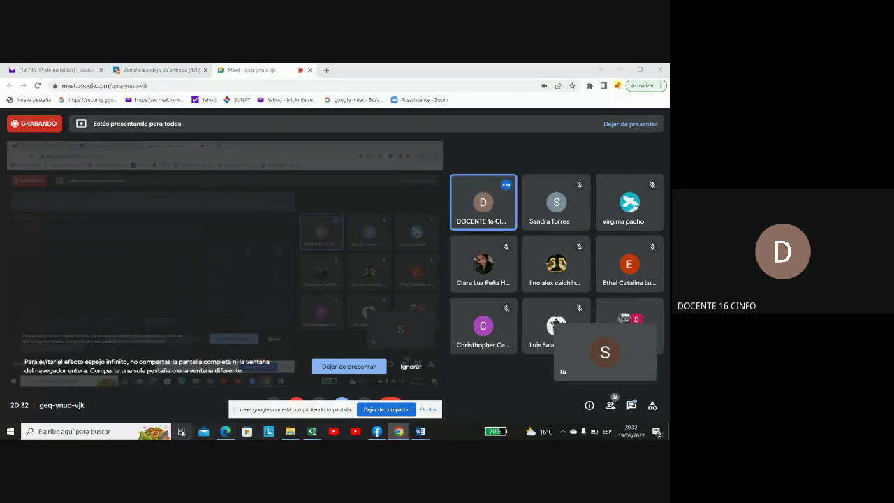
# Bring Edge forward and search Bing for 'outlook' from the address bar
pyautogui.moveTo(227, 436)
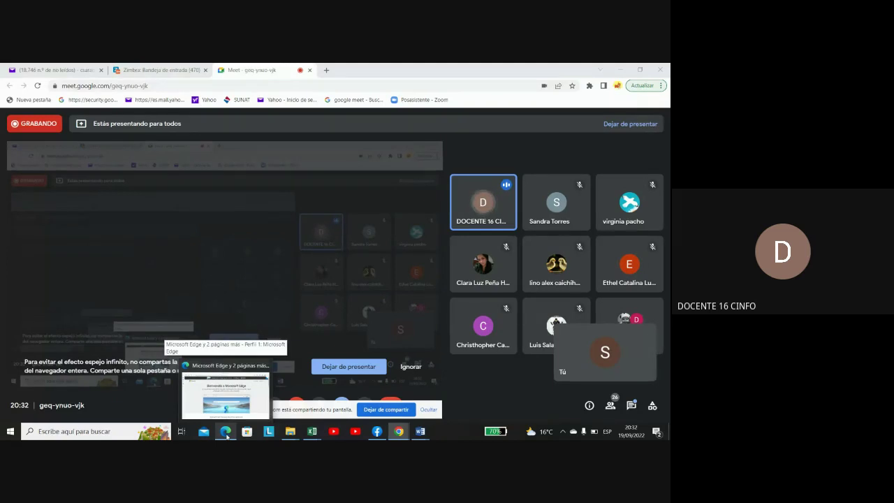
pyautogui.click(226, 435)
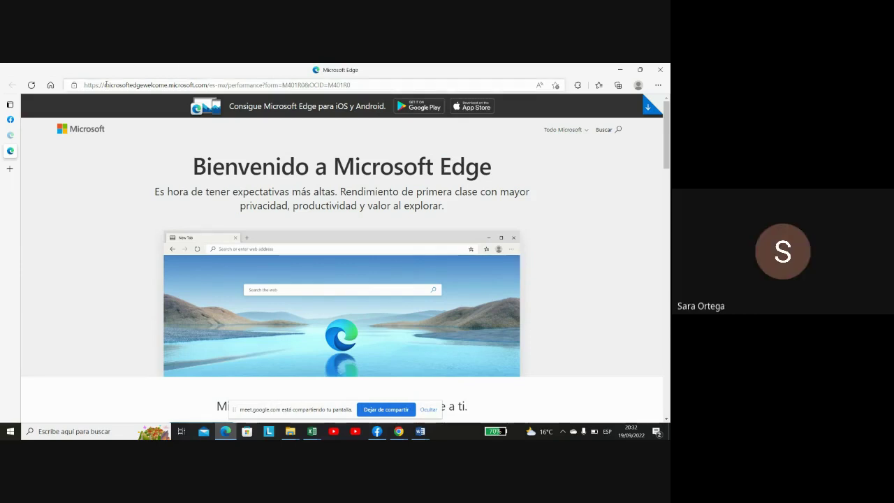
pyautogui.click(104, 84)
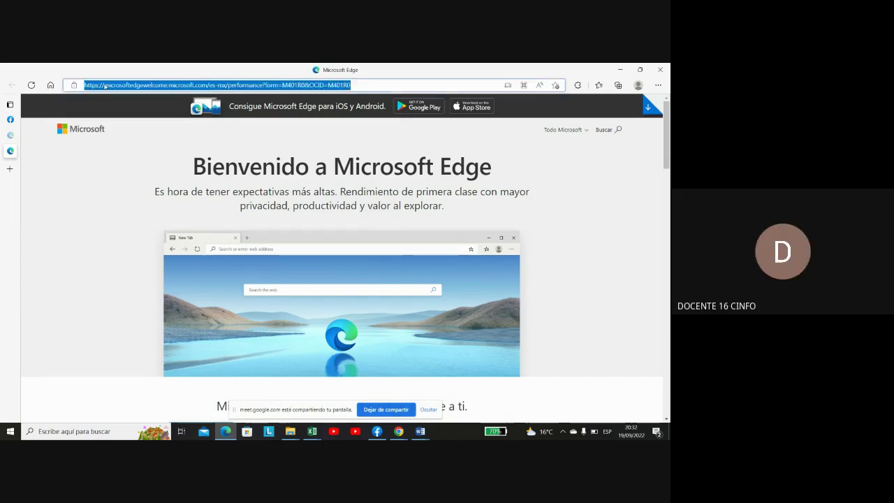
pyautogui.press('BackSpace')
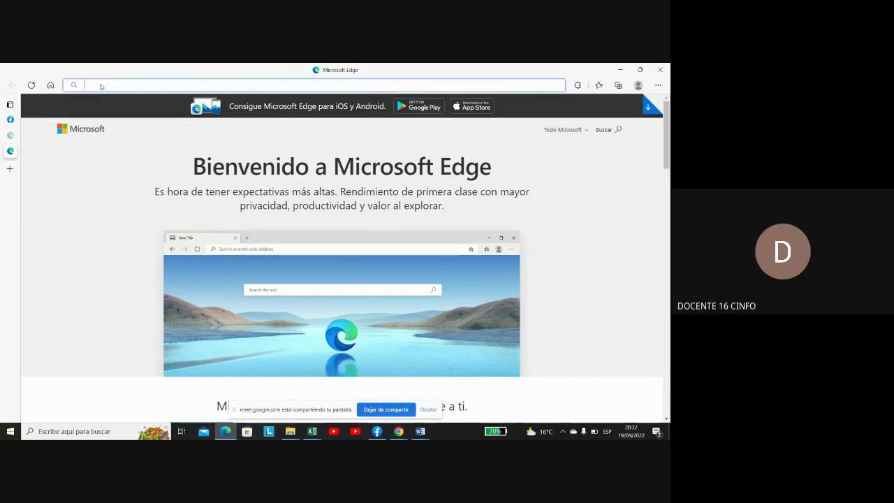
pyautogui.write('out')
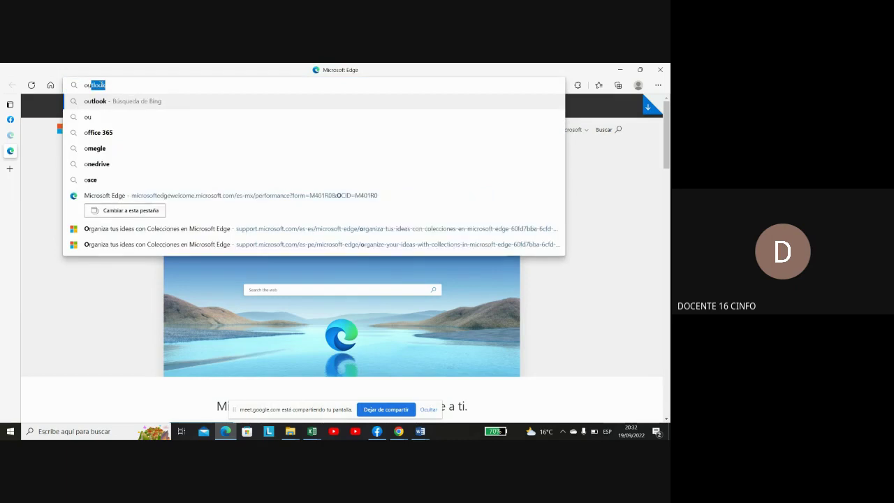
pyautogui.write('l')
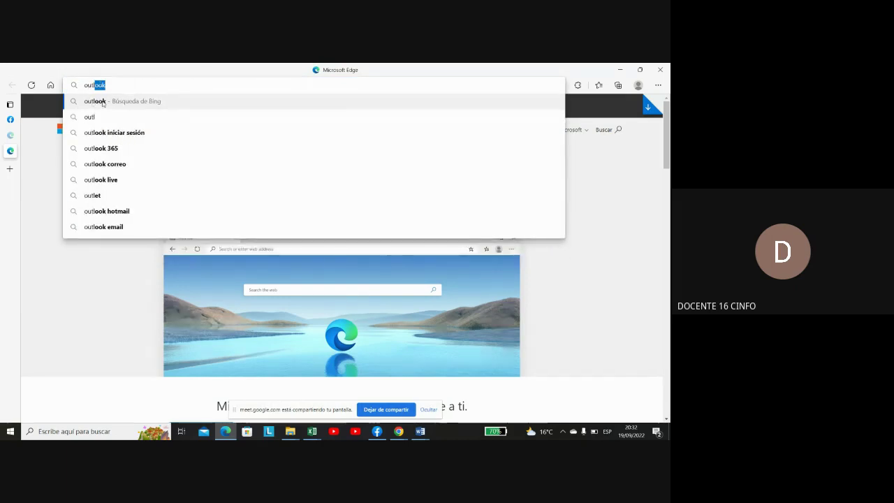
pyautogui.click(103, 105)
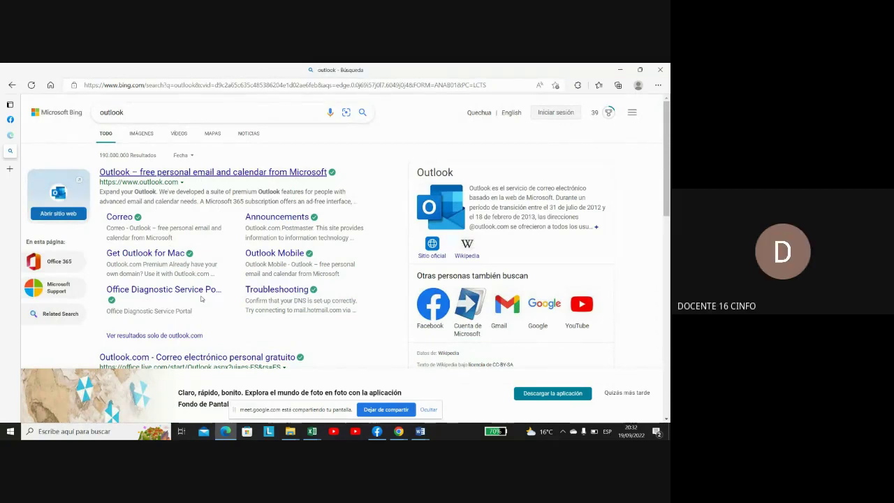
# Open Outlook.com from the results and go to its sign-in page, declining Edge browser sign-in
pyautogui.click(181, 173)
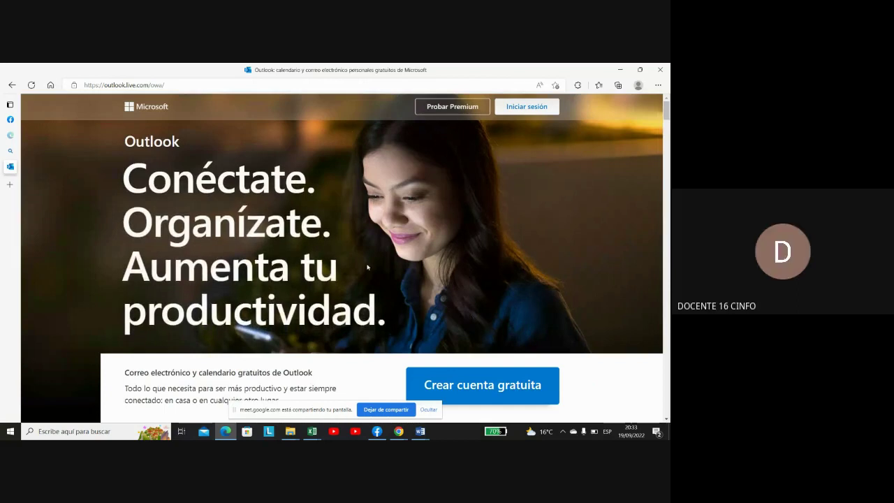
pyautogui.click(528, 109)
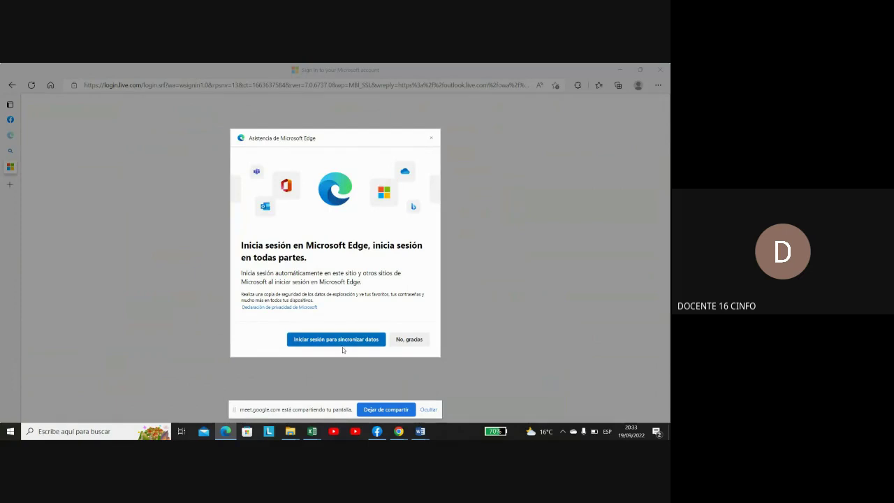
pyautogui.click(406, 339)
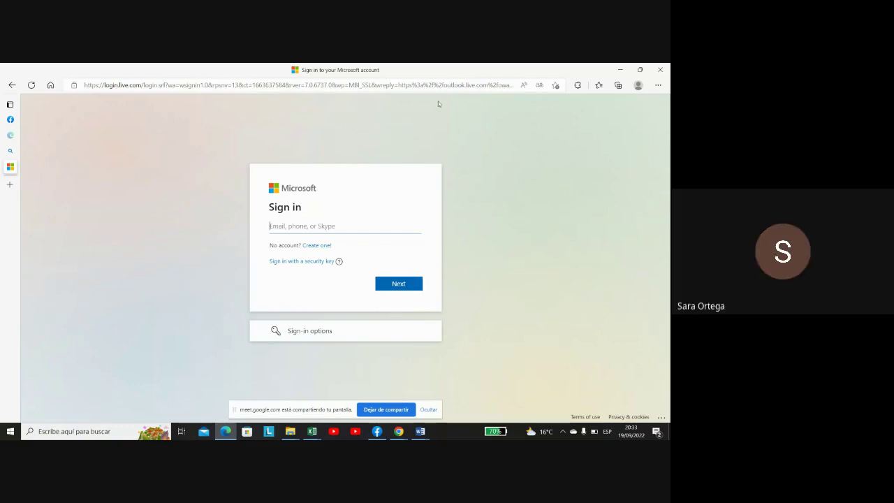
pyautogui.click(316, 246)
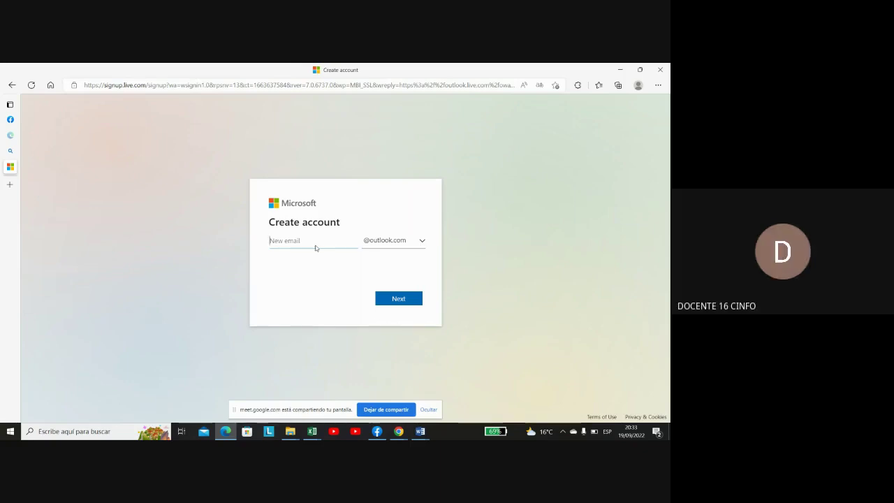
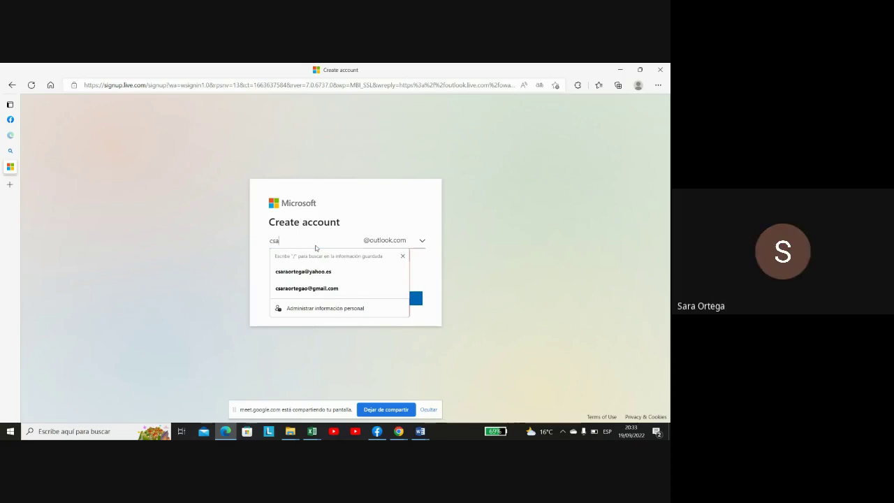
pyautogui.click(318, 289)
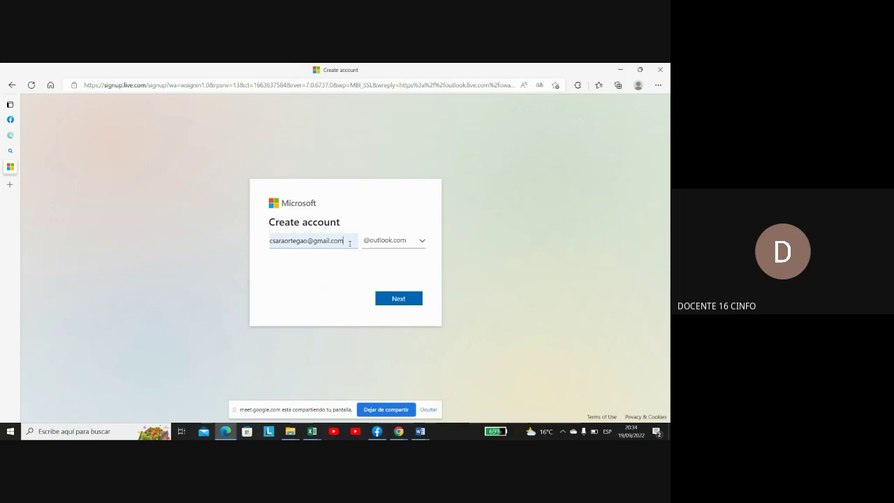
pyautogui.press('BackSpace')
pyautogui.press('BackSpace')
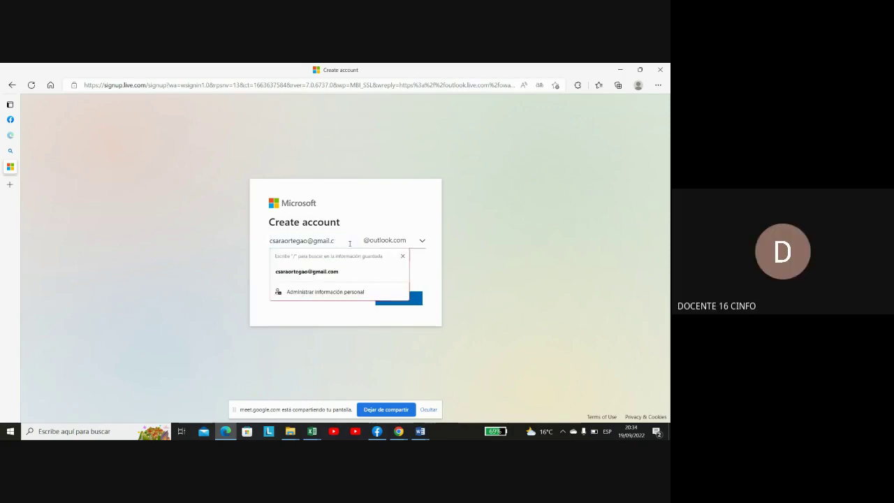
pyautogui.press('BackSpace')
pyautogui.press('BackSpace')
pyautogui.press('BackSpace')
pyautogui.press('BackSpace')
pyautogui.press('BackSpace')
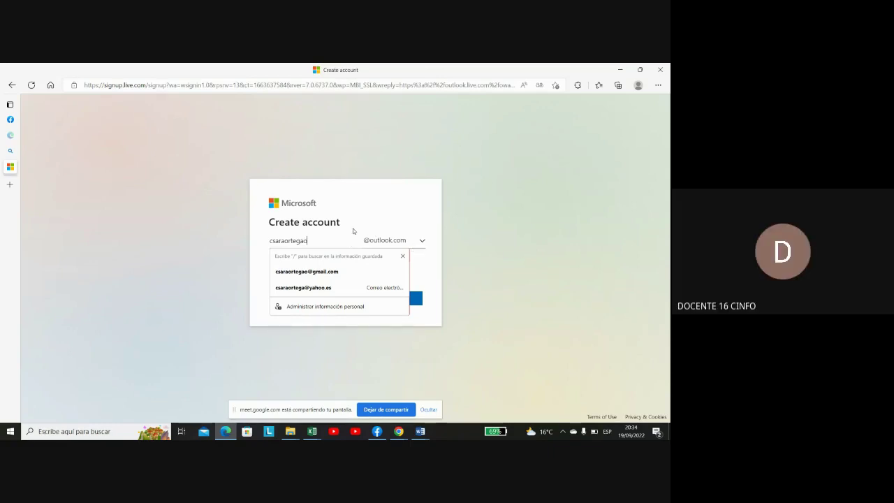
pyautogui.press('Return')
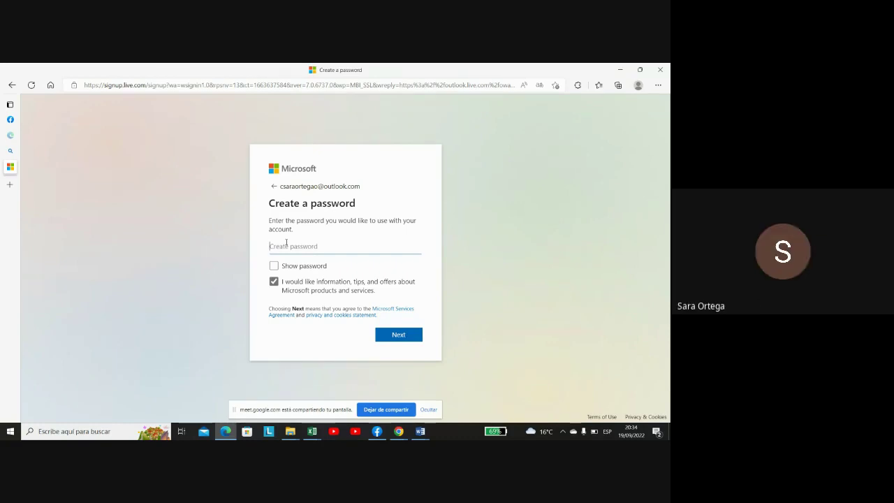
# Enter the new account's password and continue
pyautogui.write('••••••')
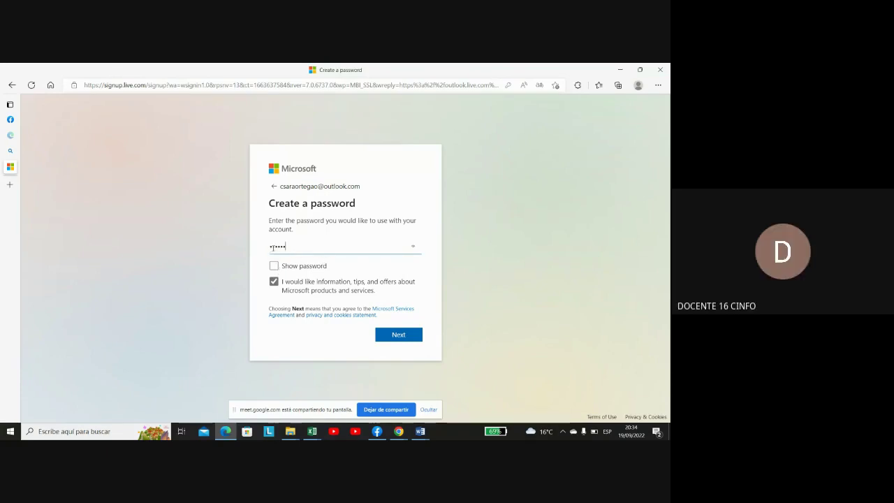
pyautogui.press('BackSpace')
pyautogui.press('BackSpace')
pyautogui.press('BackSpace')
pyautogui.press('BackSpace')
pyautogui.press('BackSpace')
pyautogui.press('BackSpace')
pyautogui.write('•')
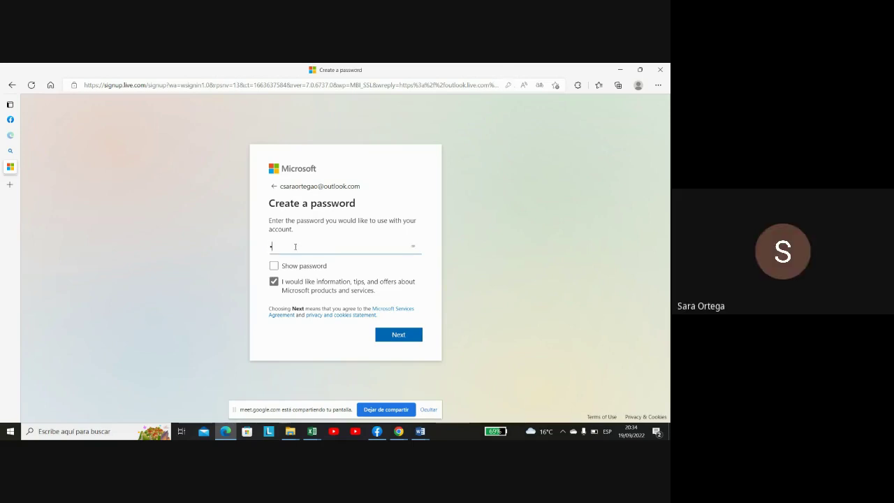
pyautogui.write('••••••••')
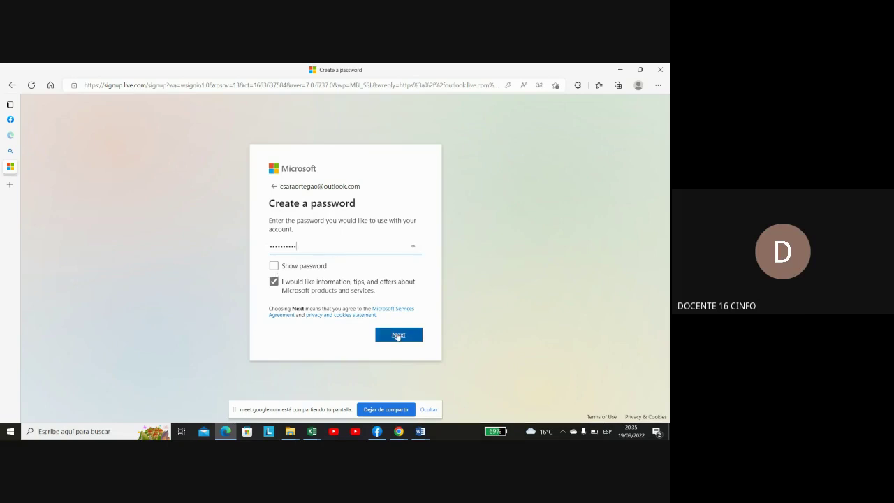
pyautogui.click(398, 335)
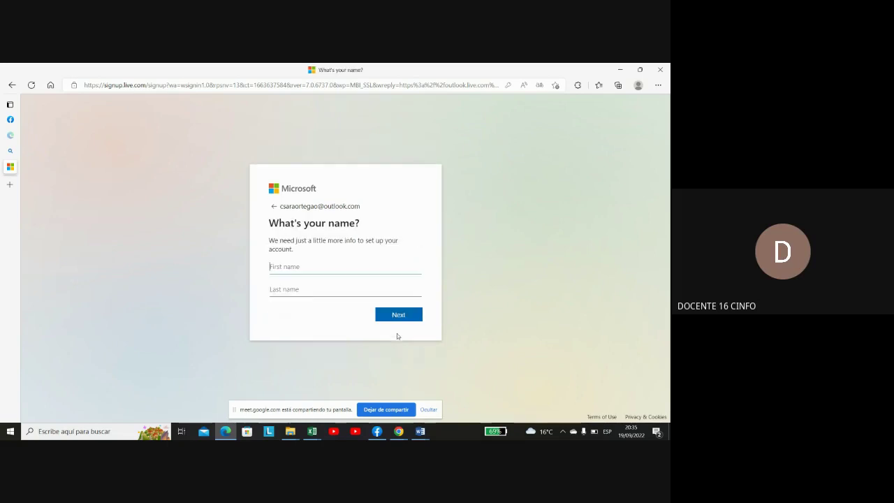
# Fill in the account holder's first and last name from saved suggestions and continue
pyautogui.click(302, 266)
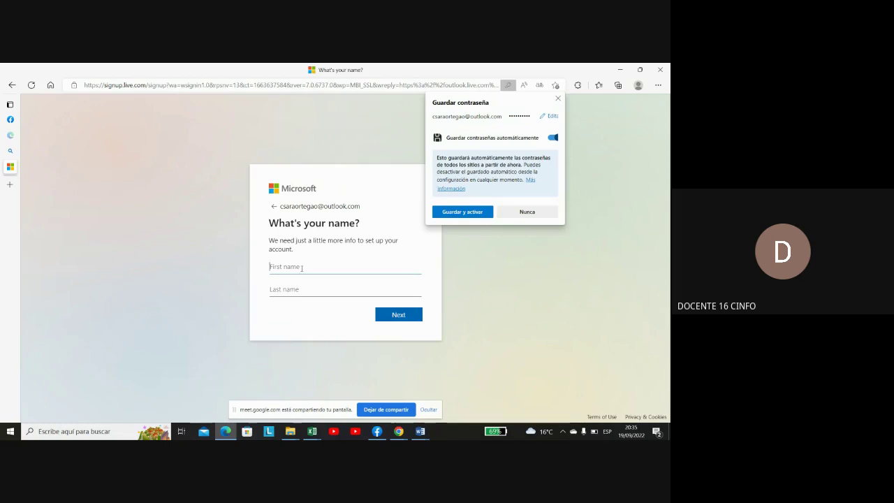
pyautogui.click(302, 267)
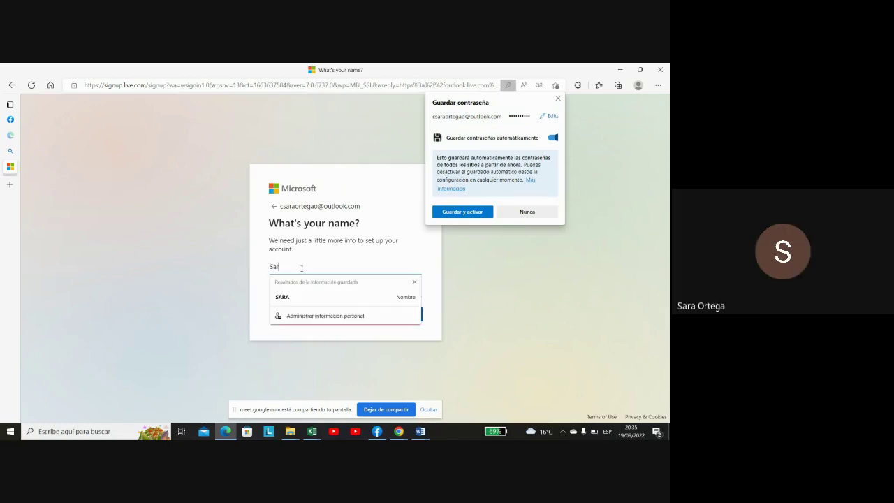
pyautogui.click(296, 297)
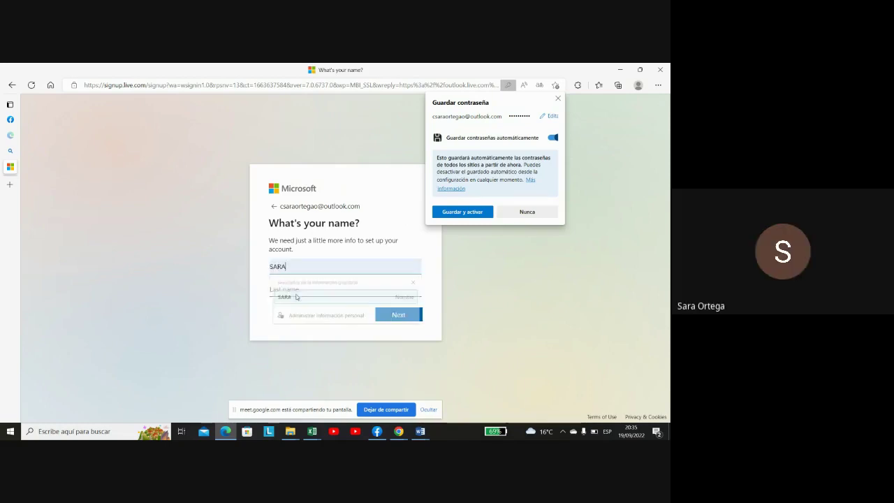
pyautogui.click(298, 289)
pyautogui.write('Ortg')
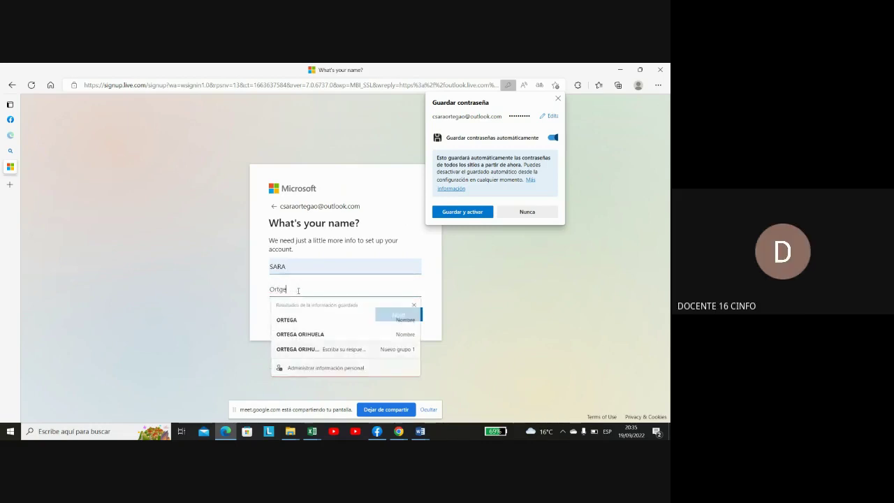
pyautogui.write('e')
pyautogui.press('BackSpace')
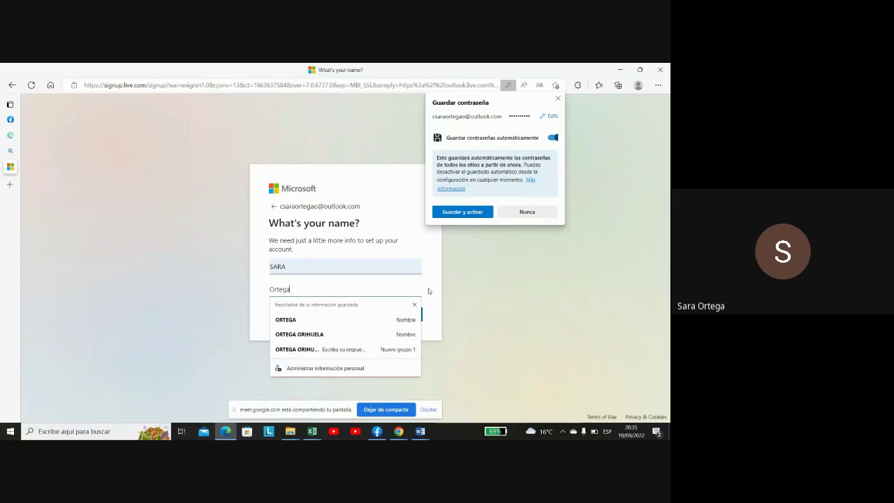
pyautogui.click(322, 335)
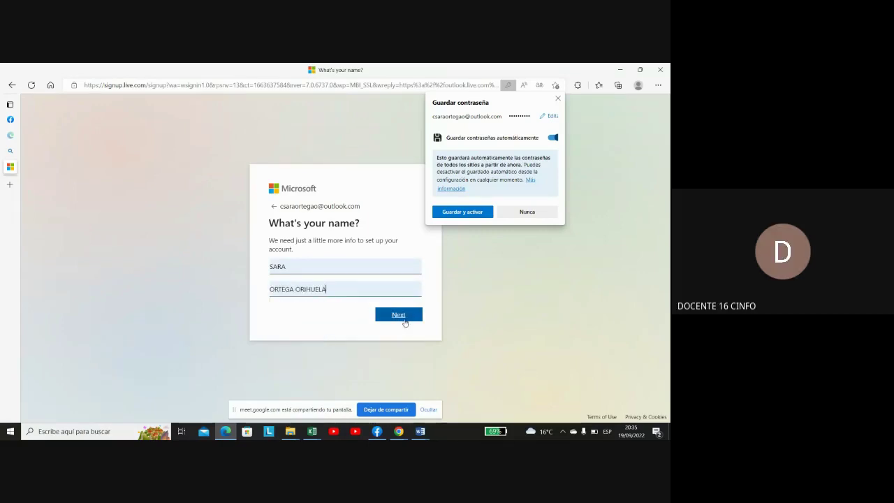
pyautogui.click(401, 315)
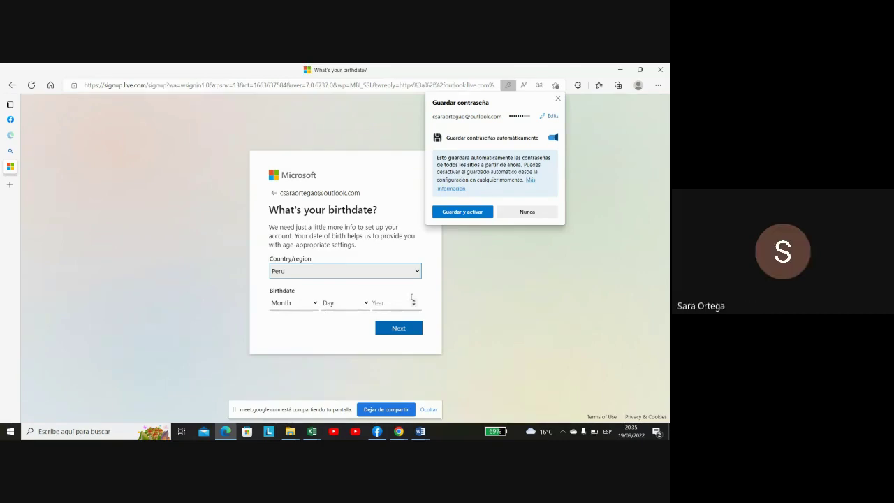
# Set the birth month to October and the day to 28, and begin fixing the year
pyautogui.click(315, 303)
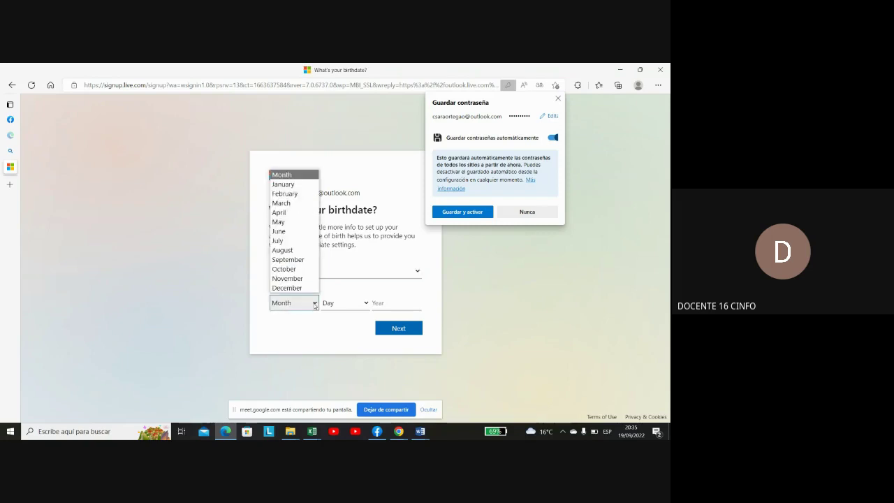
pyautogui.click(294, 269)
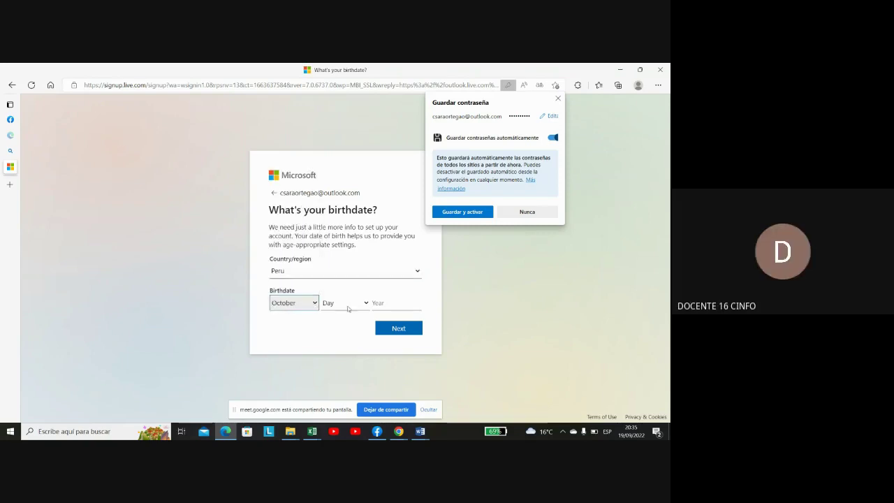
pyautogui.click(364, 304)
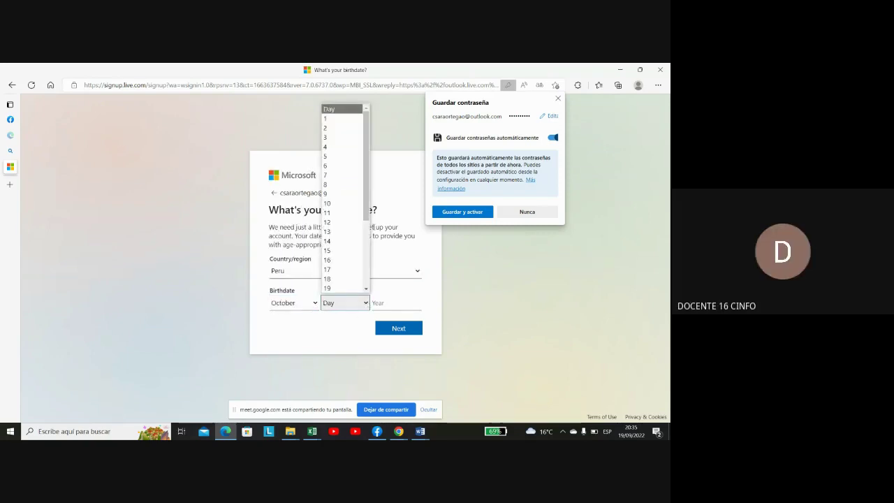
pyautogui.scroll(-4, 366, 289)
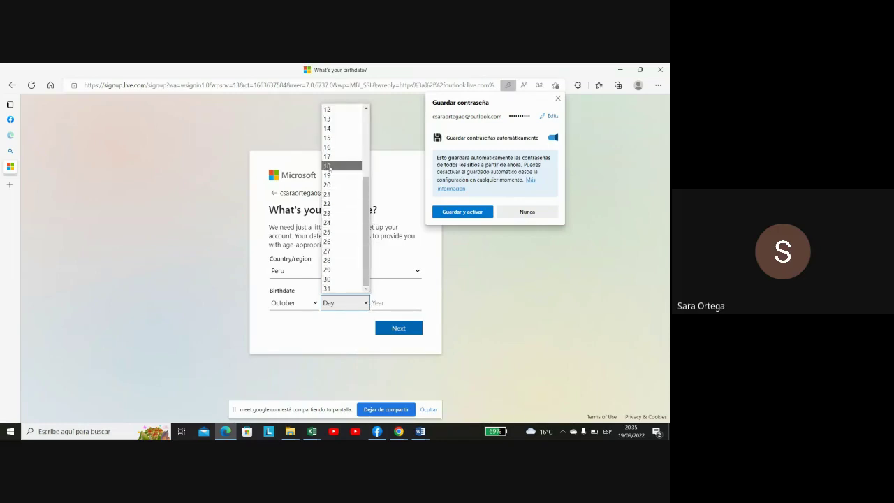
pyautogui.click(337, 261)
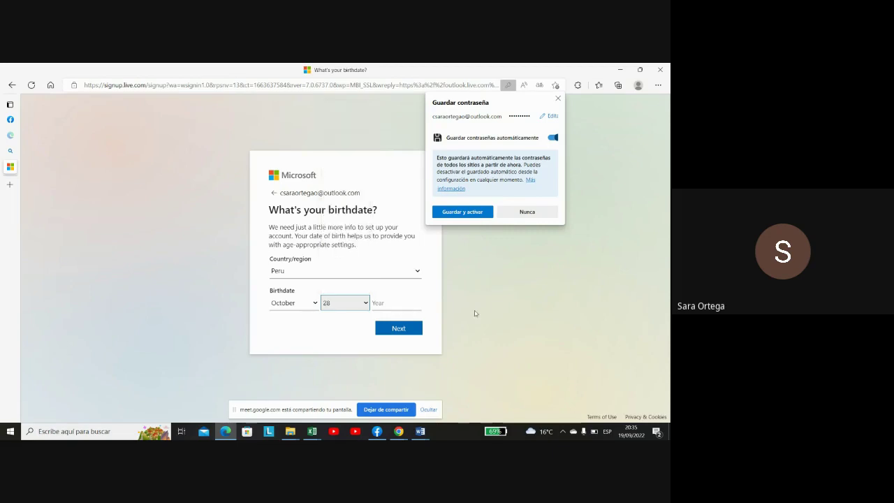
pyautogui.click(413, 302)
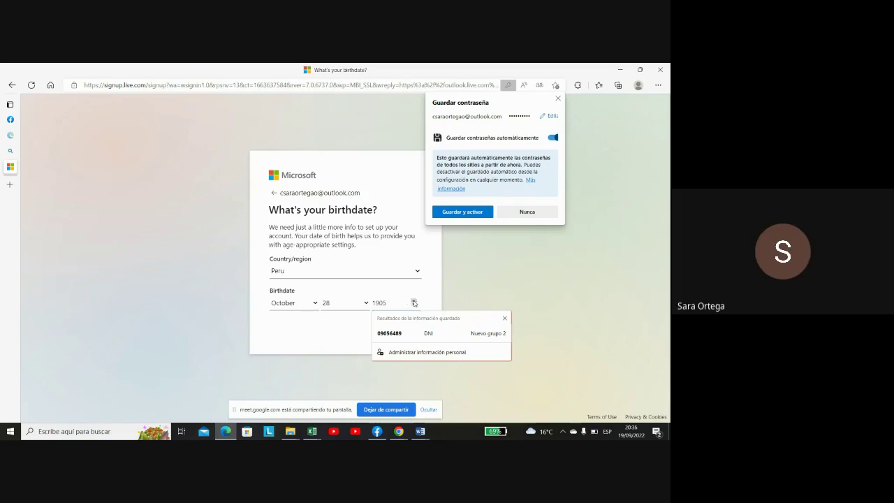
pyautogui.press('BackSpace')
pyautogui.press('BackSpace')
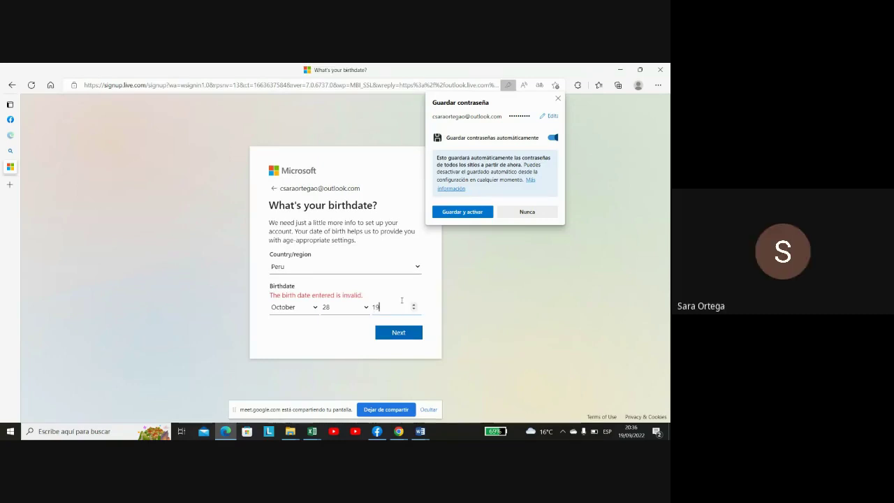
# Complete the birth year as 1965 and submit the birthdate
pyautogui.write('65')
pyautogui.click(405, 329)
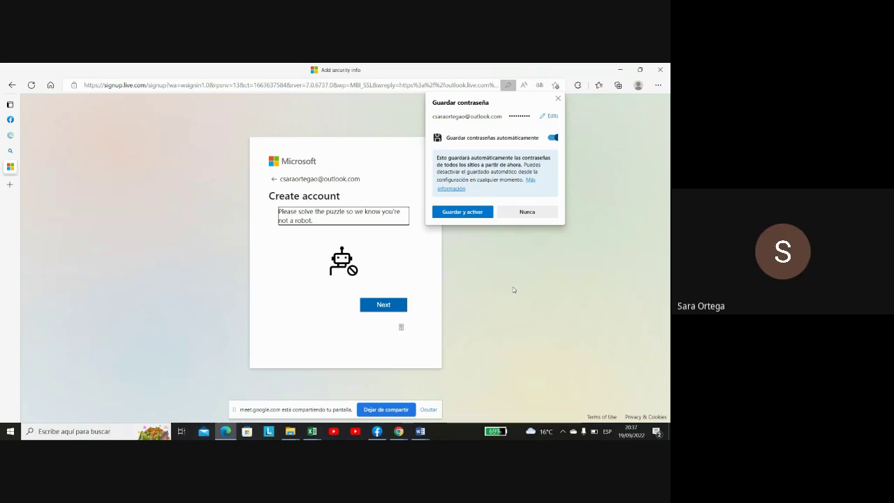
# Save the new password in Edge and solve the upright-image robot check
pyautogui.click(462, 212)
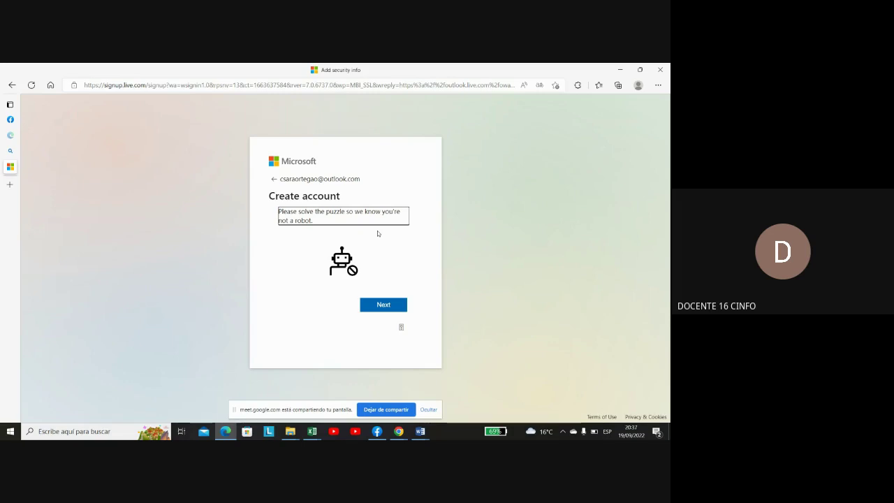
pyautogui.click(391, 308)
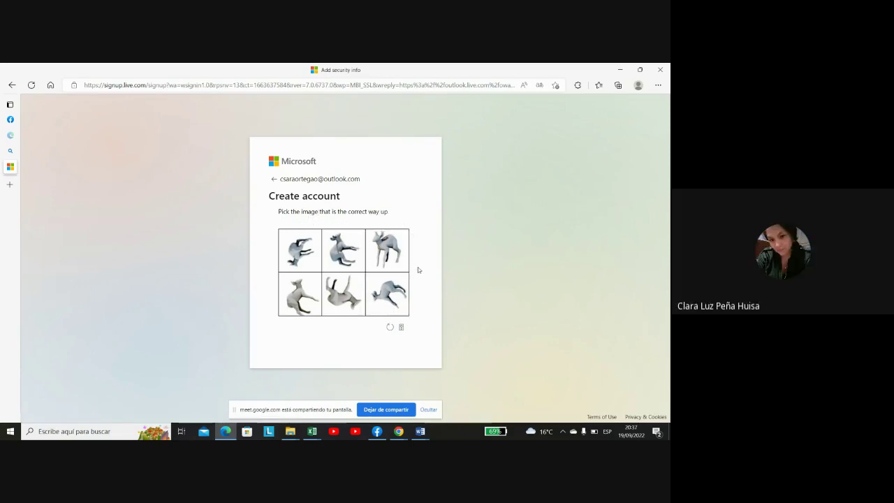
pyautogui.click(383, 257)
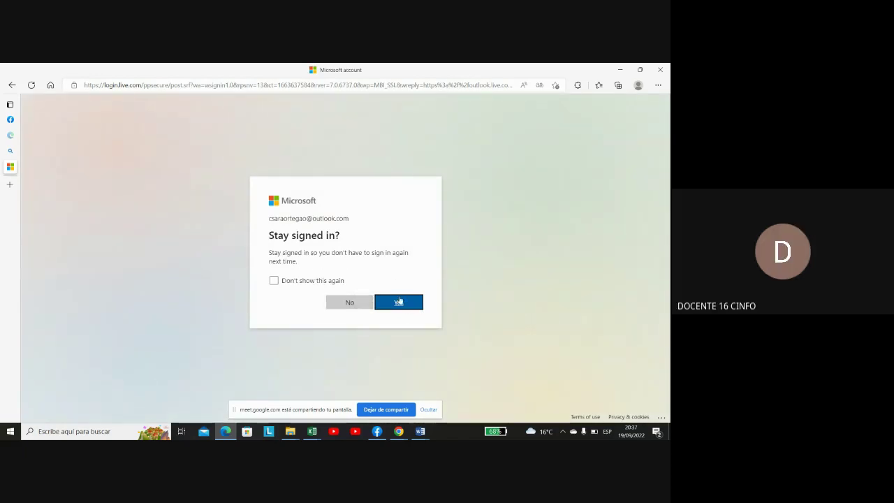
# Choose Yes to stay signed in, then stop the Meet screen share
pyautogui.click(399, 301)
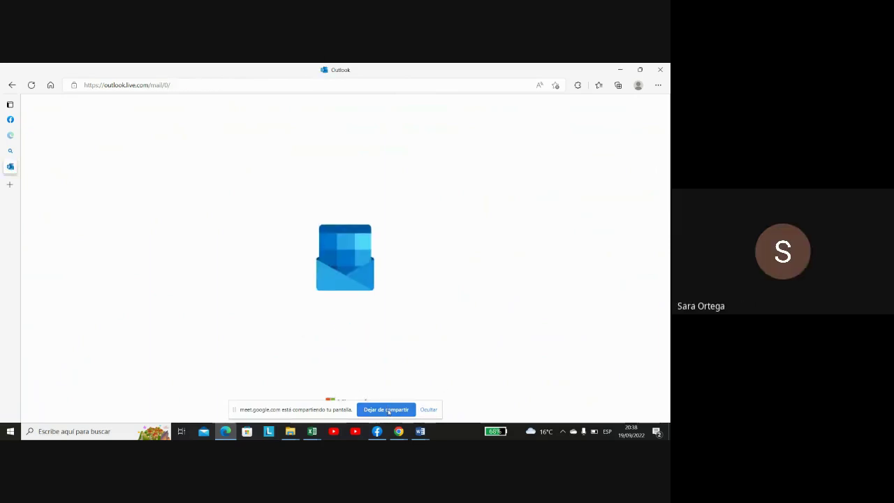
pyautogui.click(388, 411)
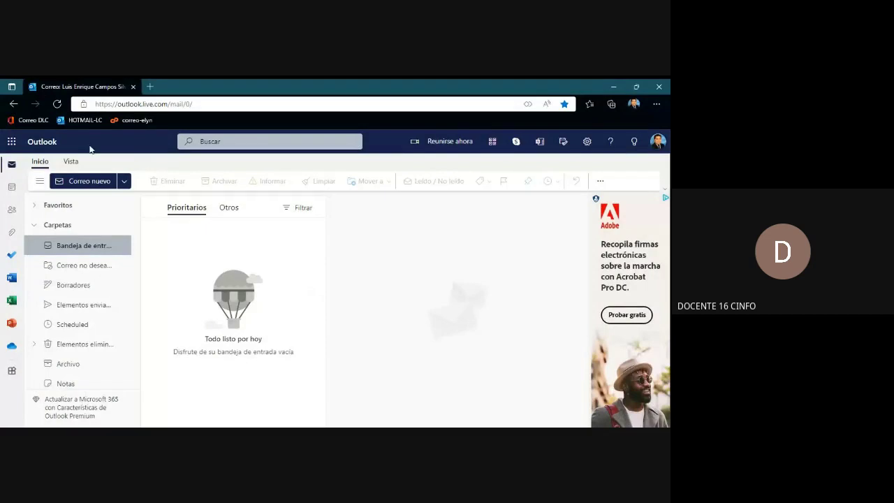
# Go to the Office home page via the app launcher and close the Correo tab
pyautogui.click(12, 142)
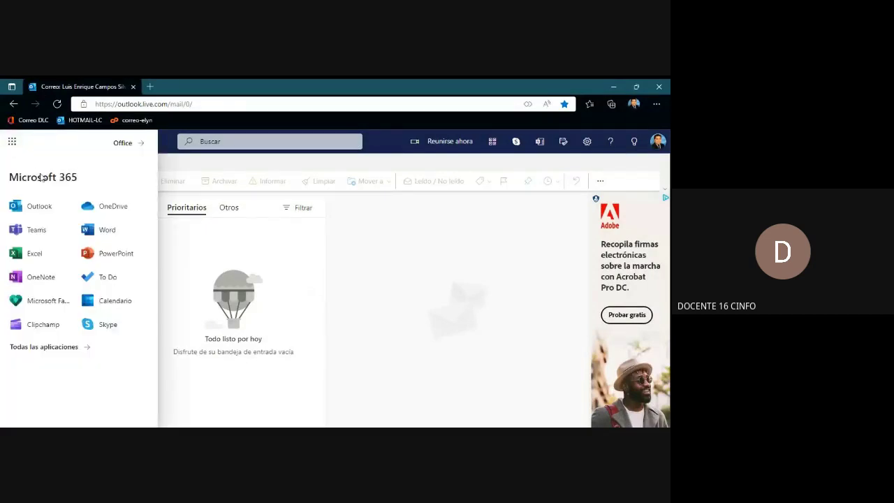
pyautogui.click(123, 144)
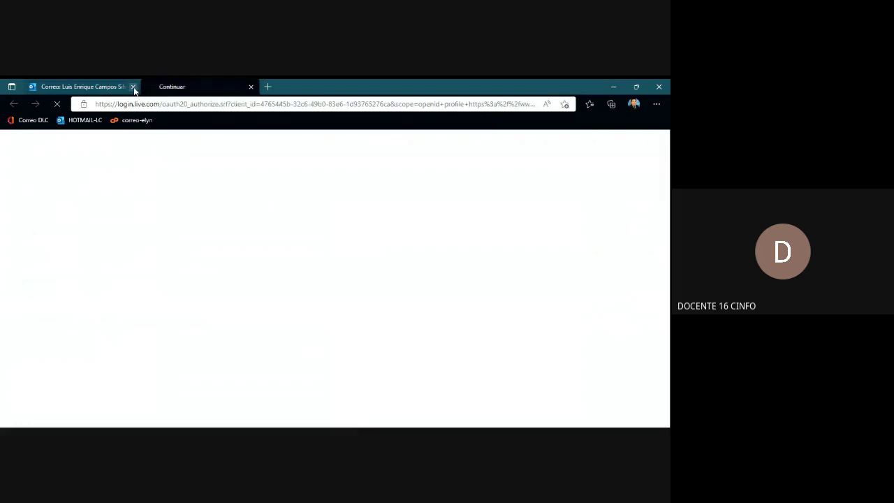
pyautogui.click(134, 86)
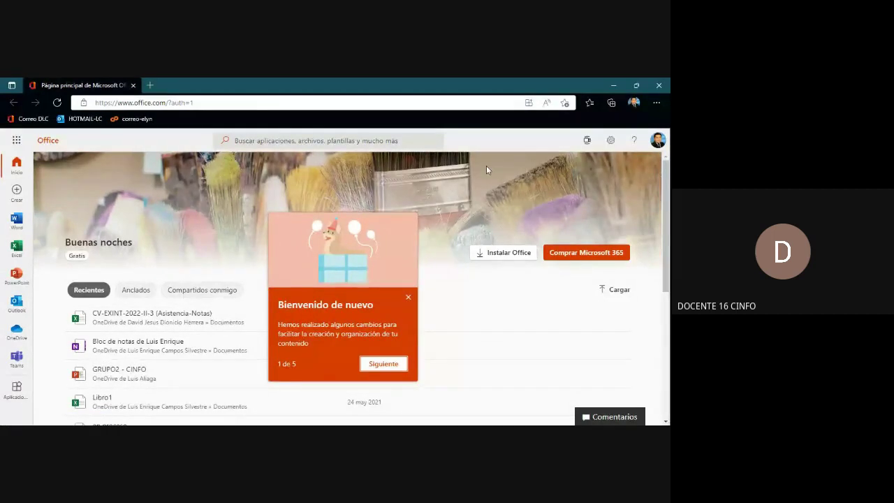
# Check the signed-in account details in the profile panel and browse the Recientes files list
pyautogui.click(659, 141)
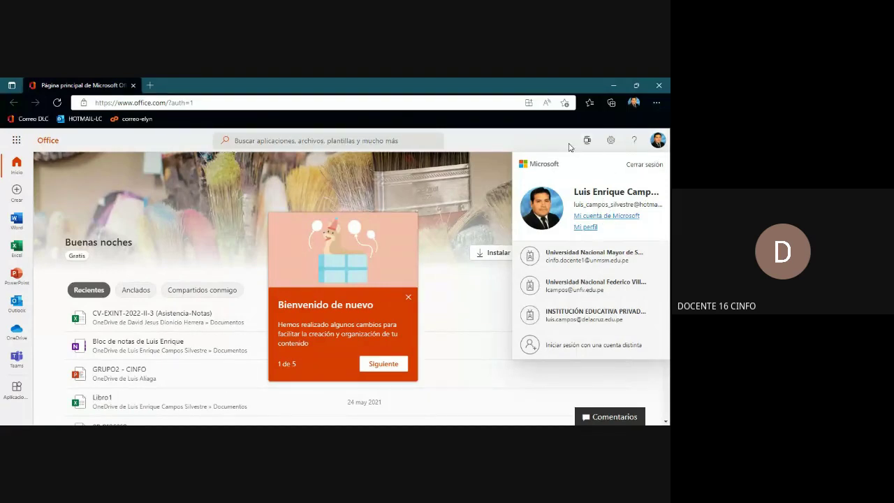
pyautogui.click(515, 144)
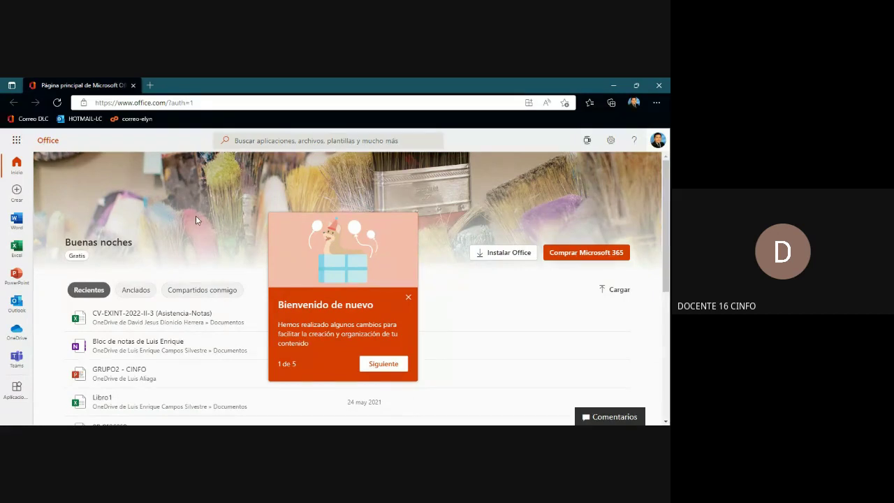
pyautogui.scroll(-1, 148, 250)
pyautogui.scroll(-3, 146, 250)
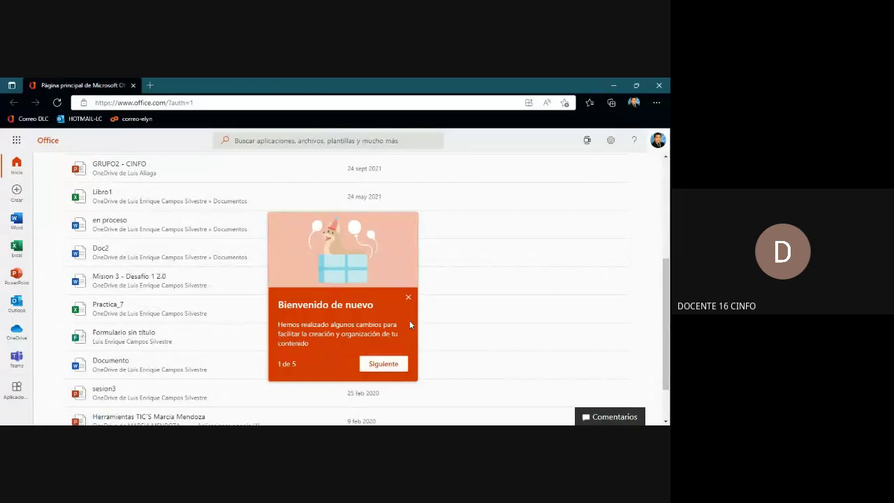
# Close the welcome popup and return to the top of the Inicio home page
pyautogui.click(408, 299)
pyautogui.scroll(2, 38, 276)
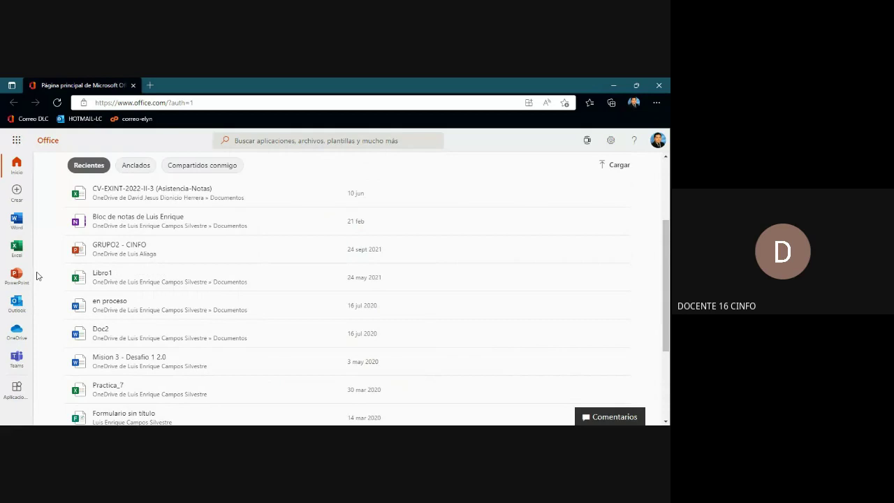
pyautogui.click(19, 164)
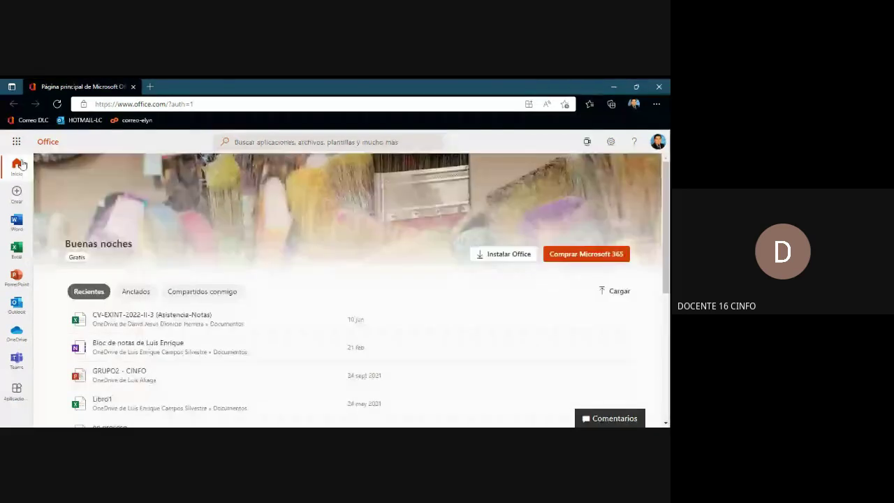